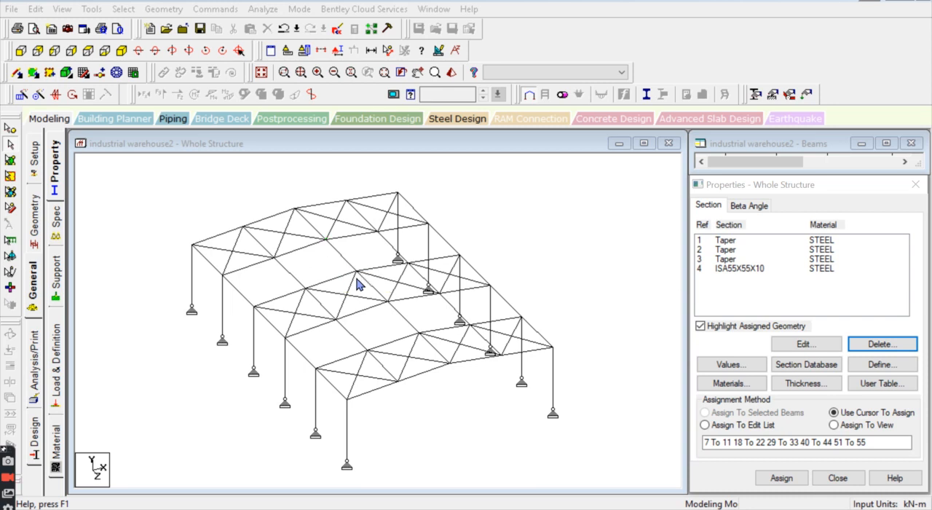
# Step: Inspect the whole warehouse frame in a rendered 3D view, then return to the wireframe structure
pyautogui.click(451, 73)
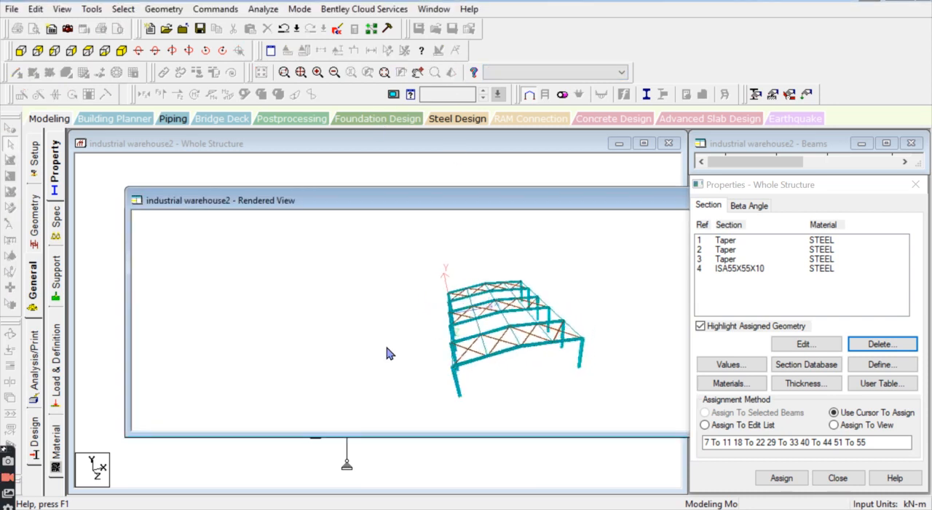
pyautogui.moveTo(419, 330); pyautogui.dragTo(562, 238)
pyautogui.moveTo(509, 200); pyautogui.dragTo(465, 194)
pyautogui.scroll(2, 401, 341)
pyautogui.scroll(5, 423, 321)
pyautogui.scroll(5, 426, 326)
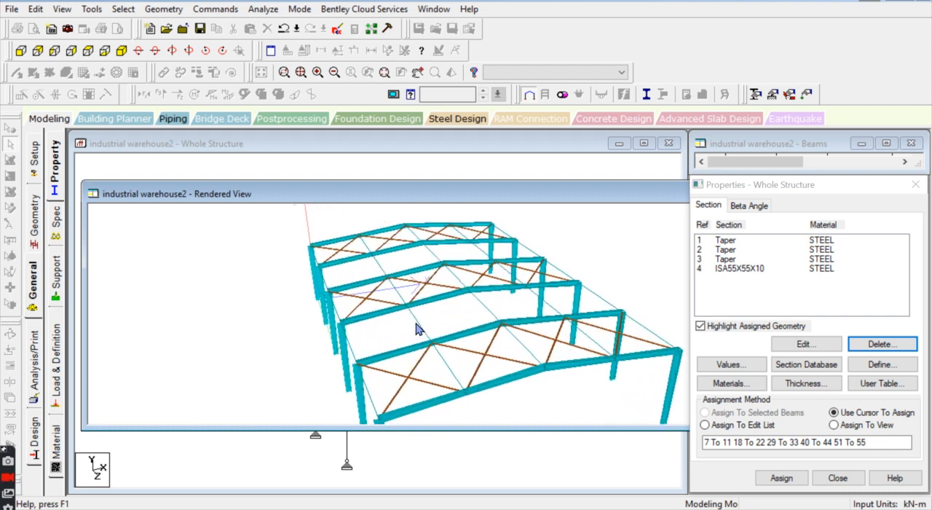
pyautogui.moveTo(465, 198); pyautogui.dragTo(286, 230)
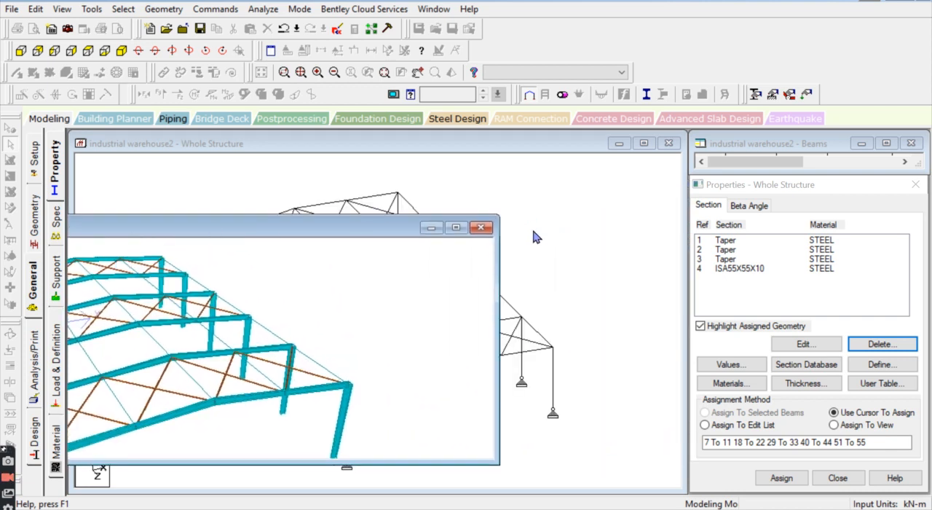
pyautogui.click(481, 227)
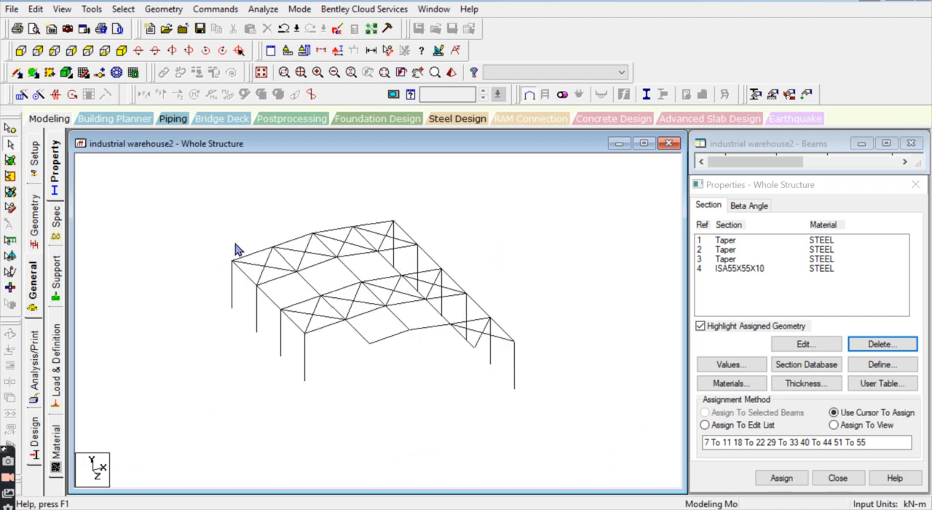
pyautogui.scroll(2, 310, 282)
pyautogui.moveTo(322, 287); pyautogui.dragTo(354, 281, button='middle')
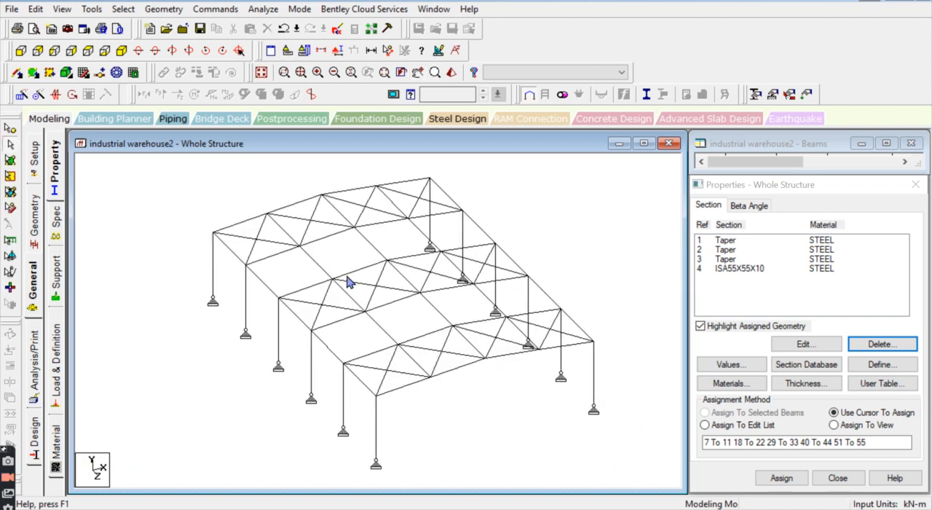
# Step: Add the Indian steel pipe section PIP761L with STEEL material from the section database
pyautogui.click(790, 365)
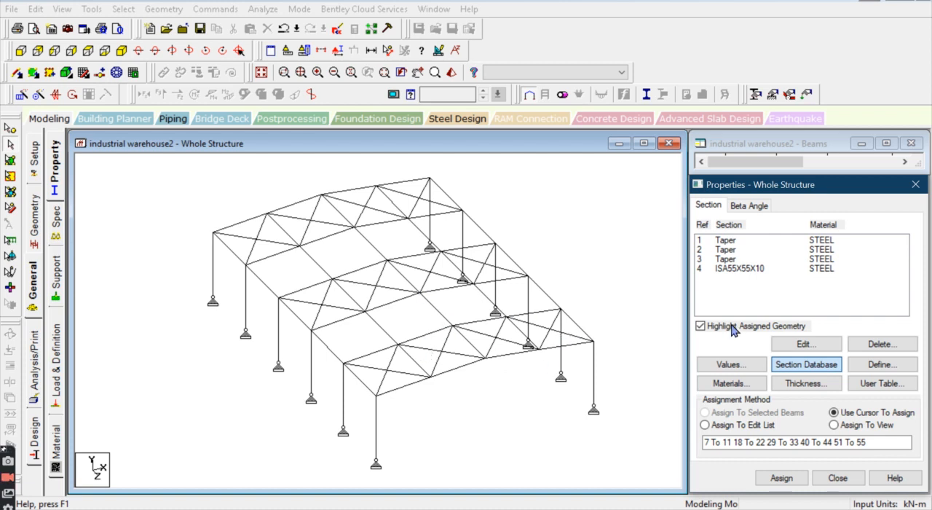
pyautogui.click(837, 367)
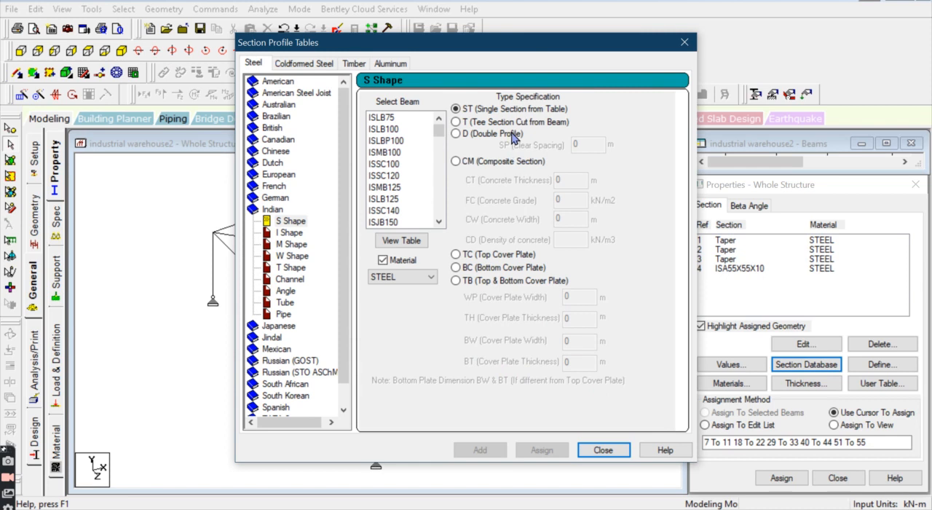
pyautogui.moveTo(530, 45); pyautogui.dragTo(480, 29)
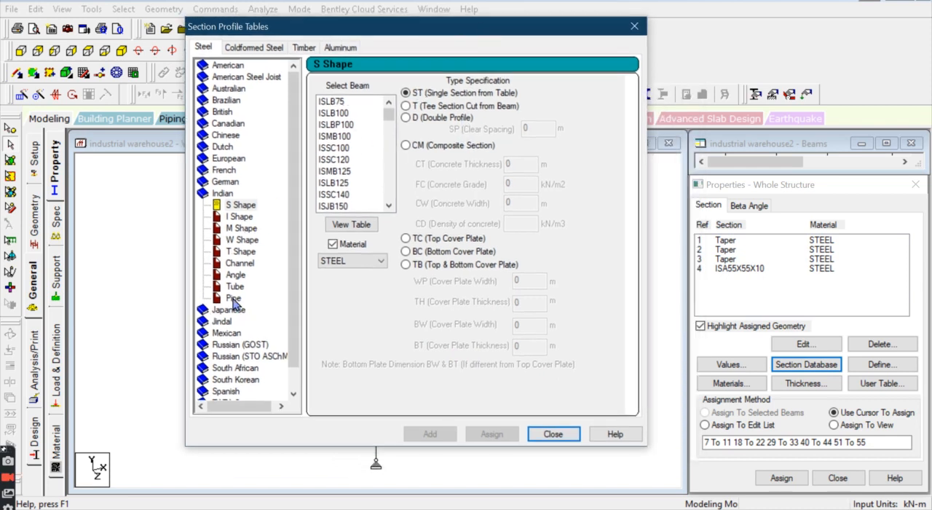
pyautogui.click(234, 299)
pyautogui.moveTo(387, 124); pyautogui.dragTo(343, 151)
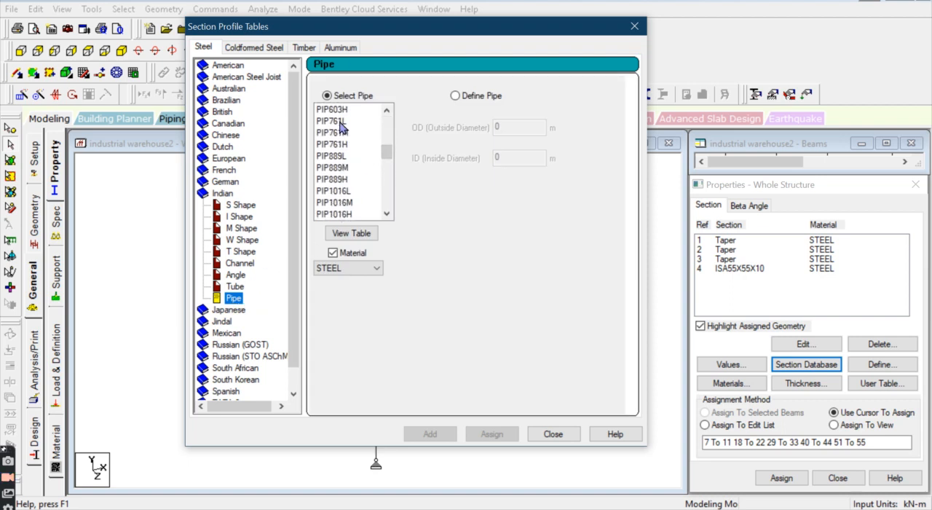
pyautogui.click(343, 121)
pyautogui.click(431, 434)
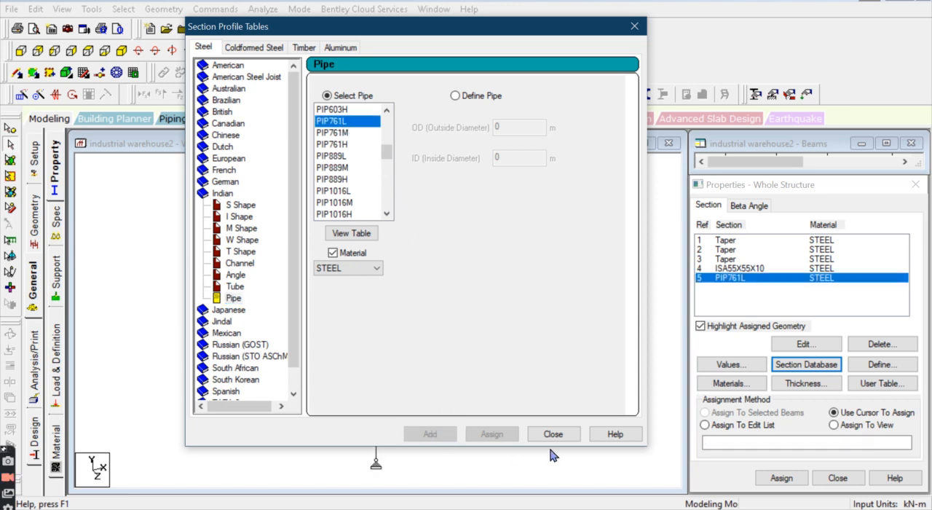
pyautogui.click(554, 433)
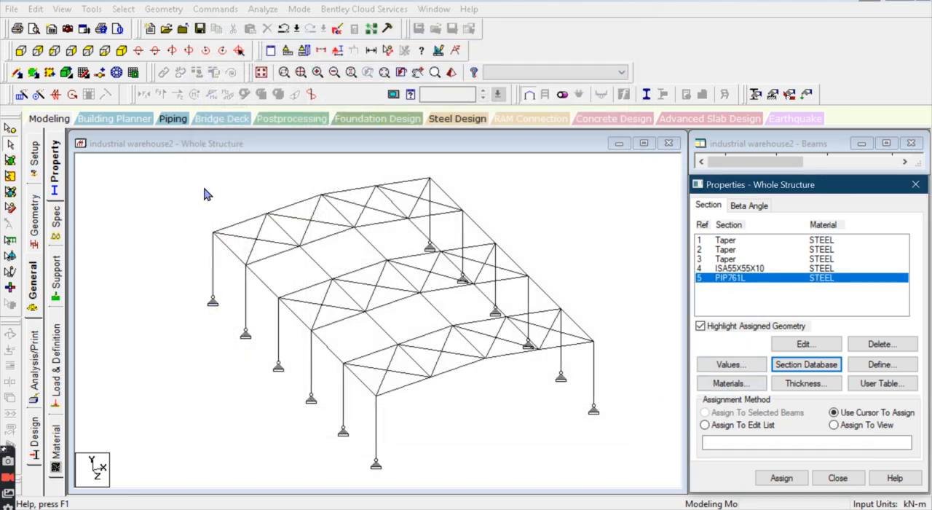
# Step: Select the longitudinal members by their missing section property and assign the PIP761L pipe section to them
pyautogui.click(124, 8)
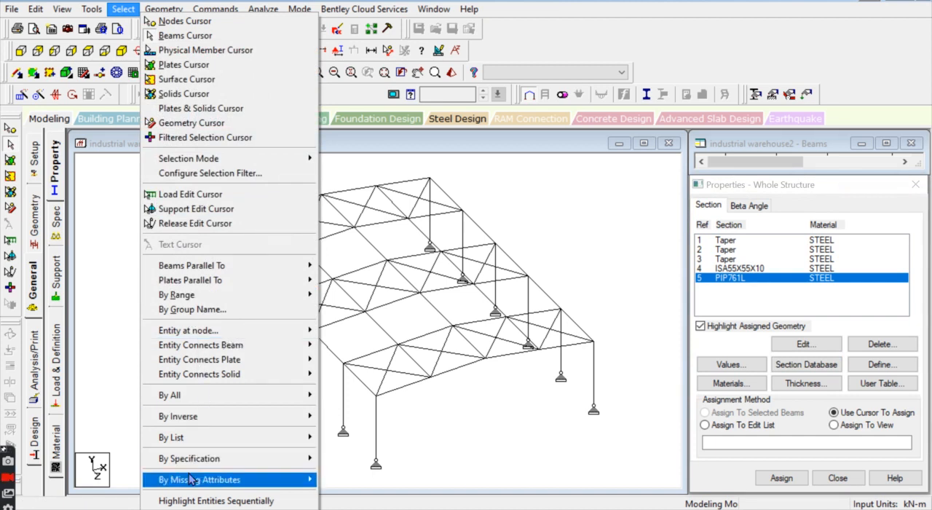
pyautogui.moveTo(217, 479)
pyautogui.click(375, 421)
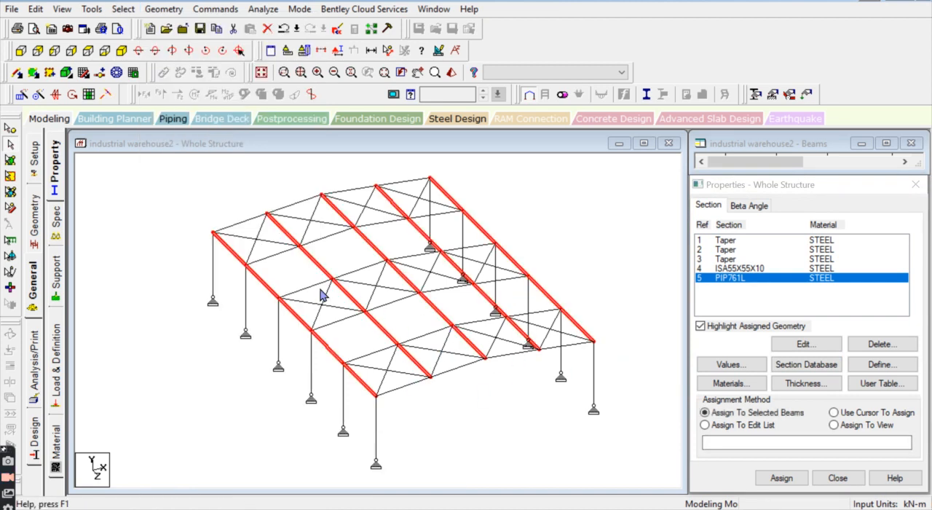
pyautogui.scroll(-1, 348, 287)
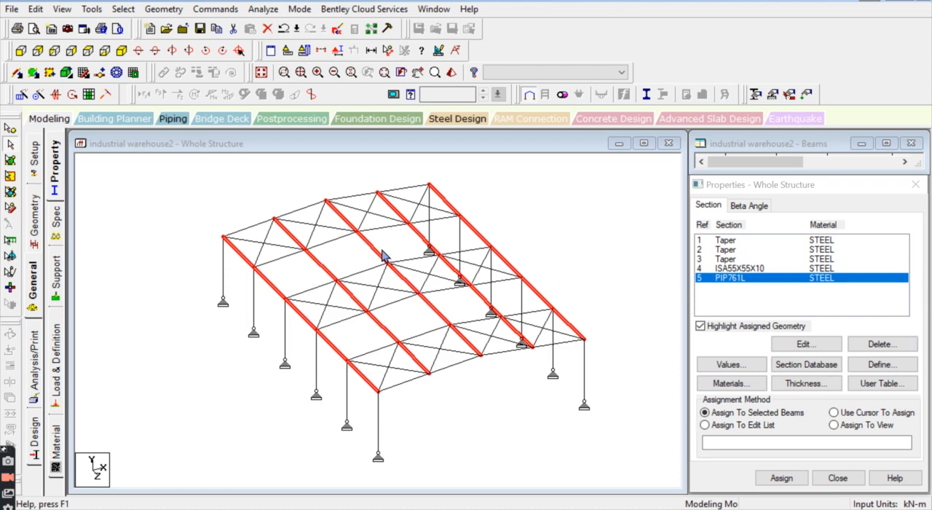
pyautogui.click(778, 486)
pyautogui.click(813, 374)
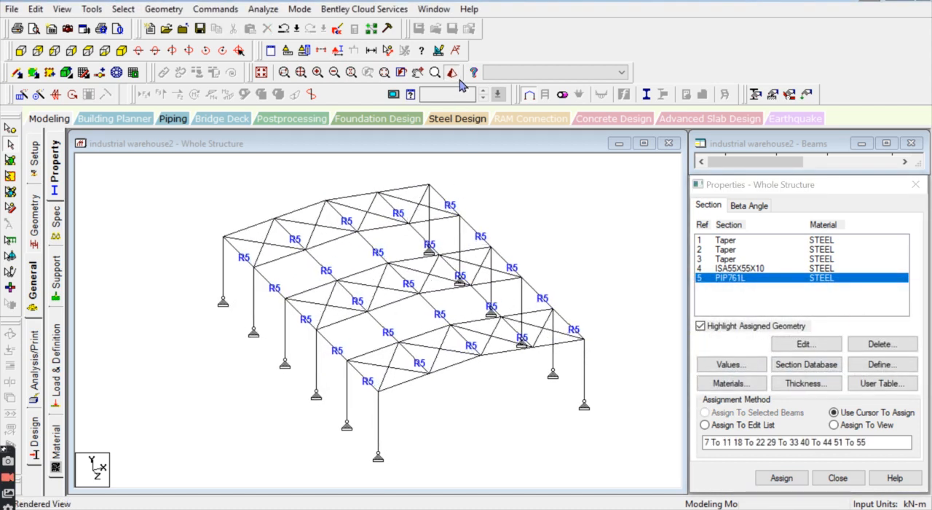
# Step: Check the longitudinal pipe members in the rendered 3D view and again in the wireframe model
pyautogui.moveTo(527, 401)
pyautogui.mouseDown()
pyautogui.moveTo(463, 391)
pyautogui.moveTo(375, 345)
pyautogui.moveTo(528, 410)
pyautogui.mouseUp()
pyautogui.moveTo(550, 220); pyautogui.dragTo(219, 203)
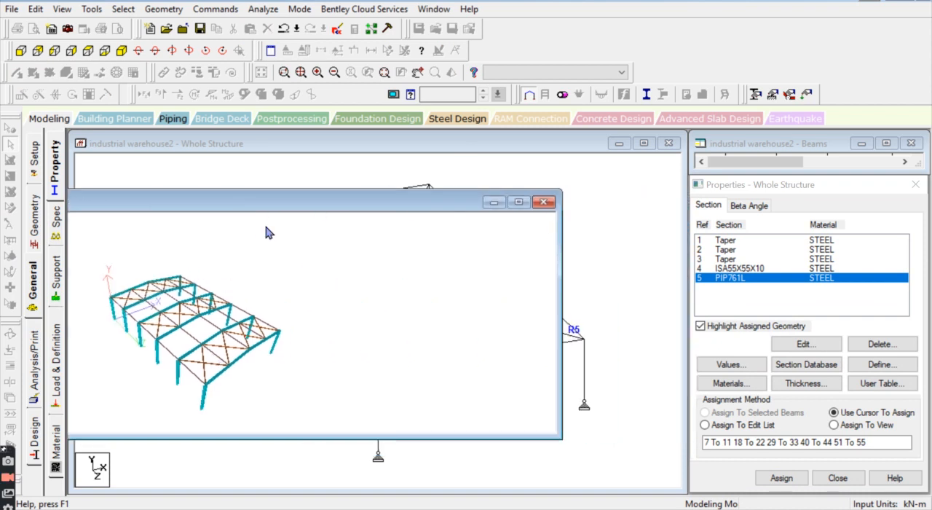
pyautogui.click(545, 204)
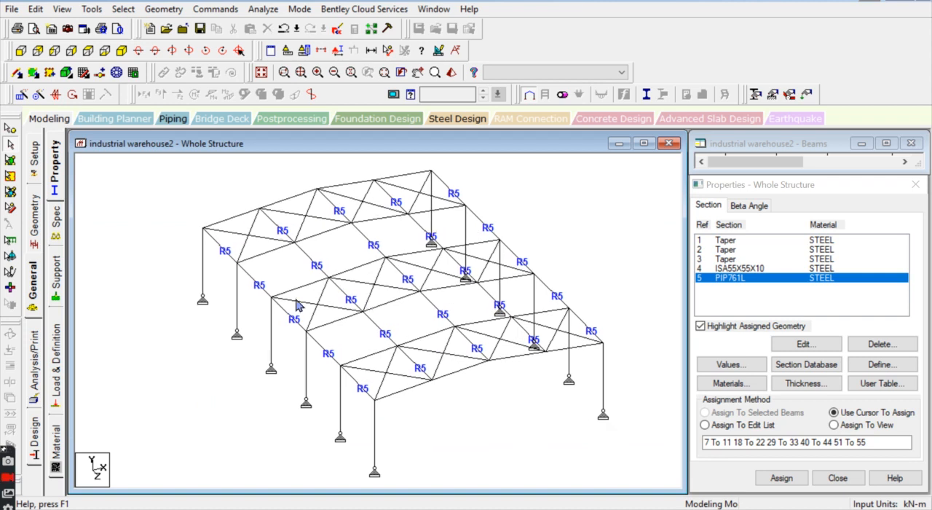
pyautogui.scroll(2, 241, 255)
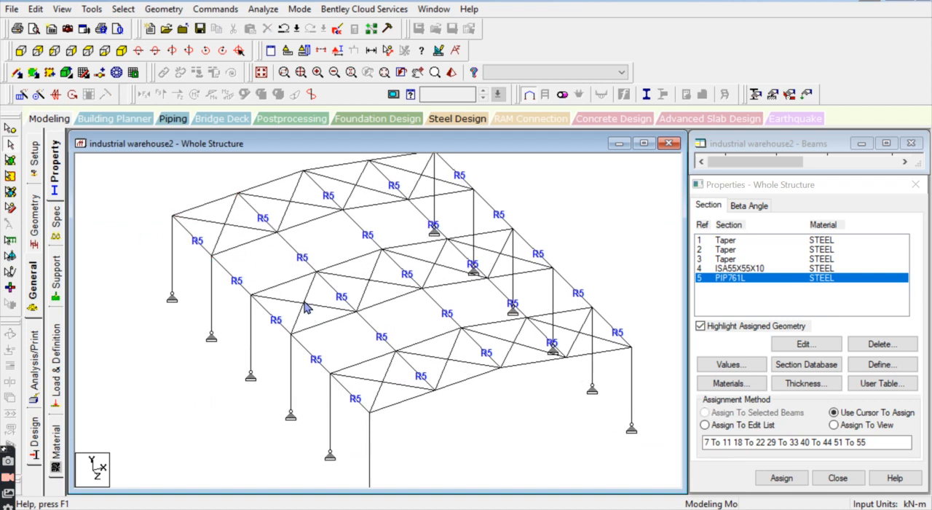
pyautogui.click(237, 282)
pyautogui.click(263, 308)
pyautogui.click(301, 356)
# Step: Create a Tension member specification for beams
pyautogui.click(49, 233)
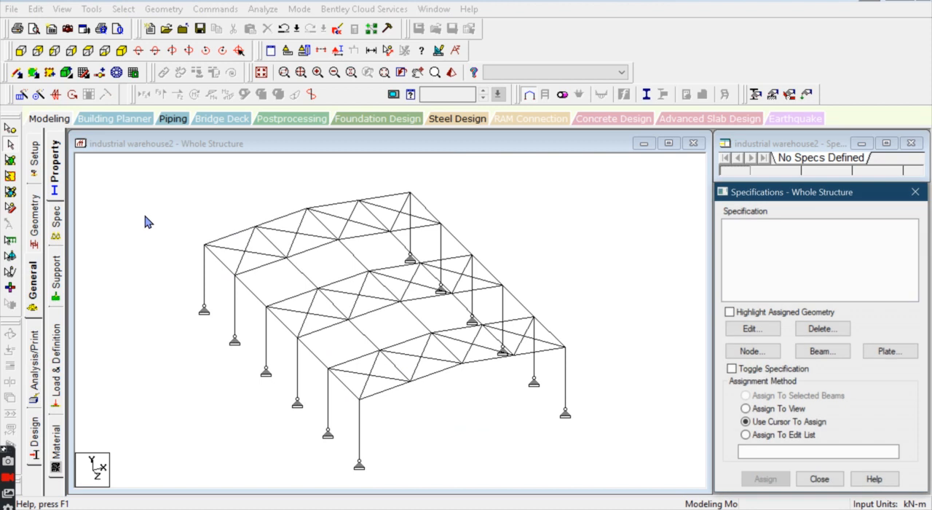
pyautogui.click(822, 352)
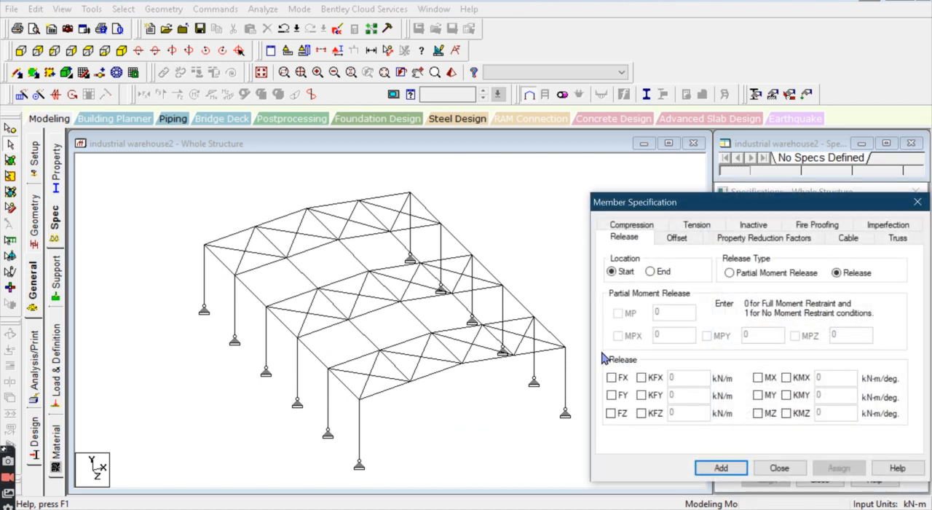
pyautogui.click(697, 225)
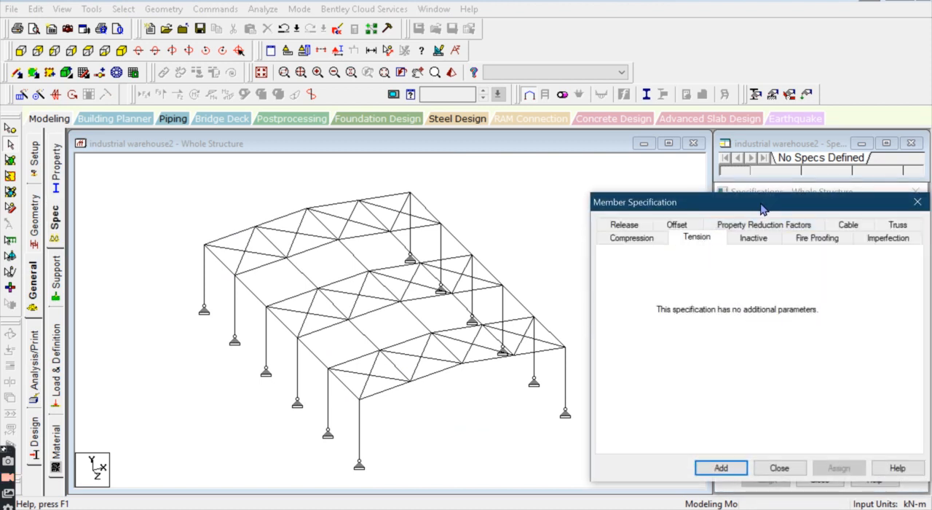
pyautogui.moveTo(764, 207); pyautogui.dragTo(711, 141)
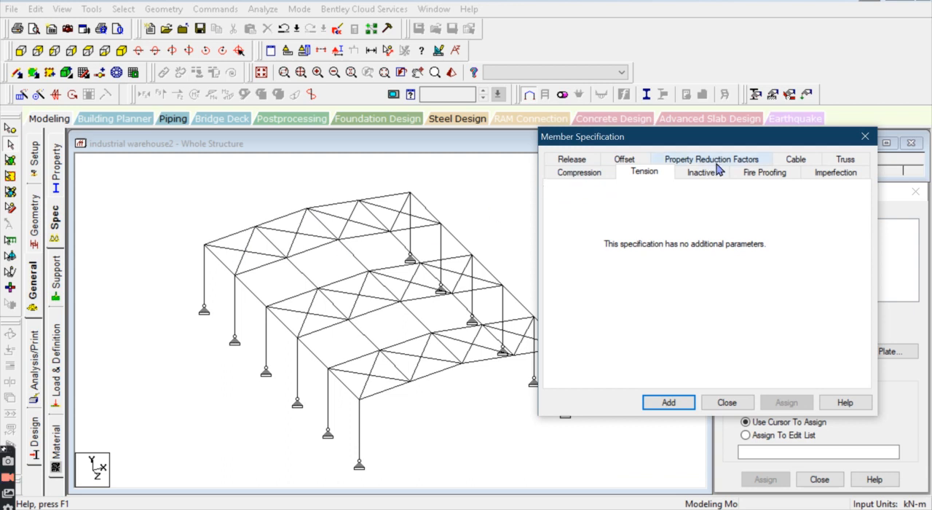
pyautogui.click(664, 403)
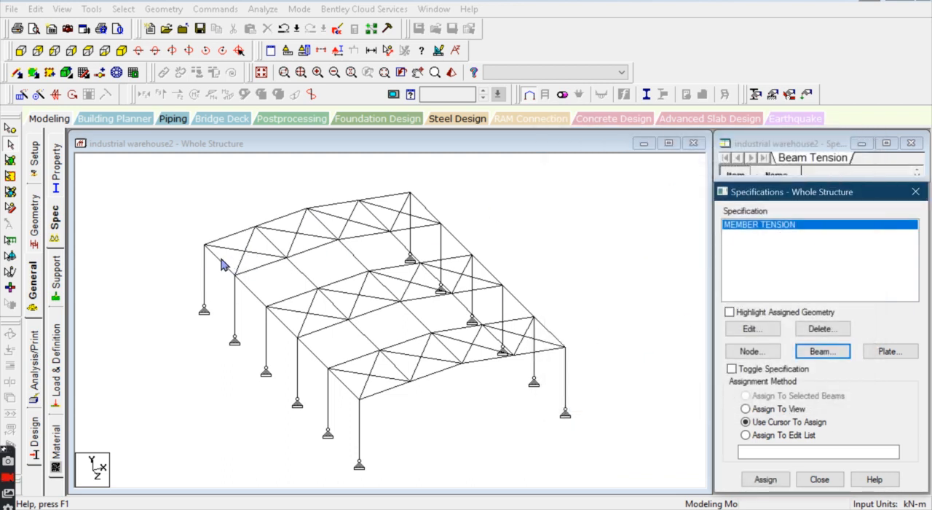
# Step: Assign the MEMBER TENSION specification to all roof cross-bracing members in the three braced bays, selecting them in plan view
pyautogui.click(88, 51)
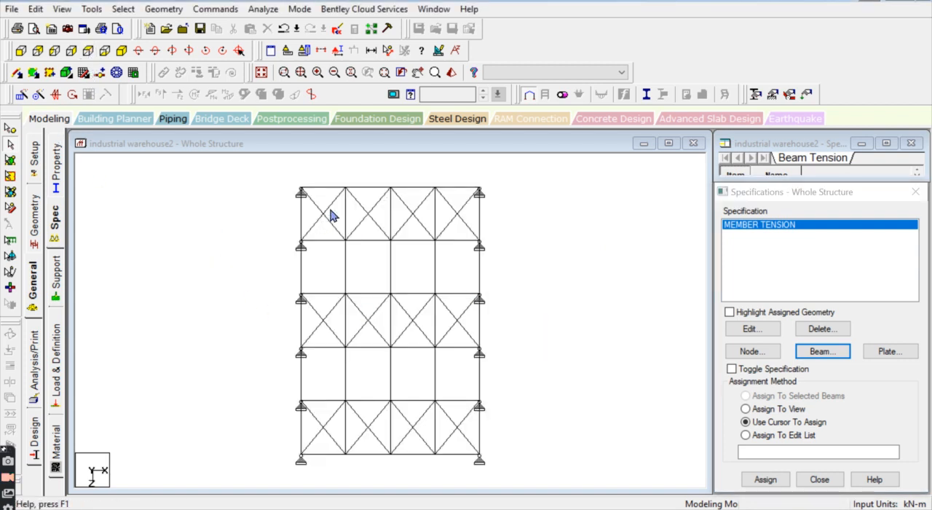
pyautogui.click(328, 213)
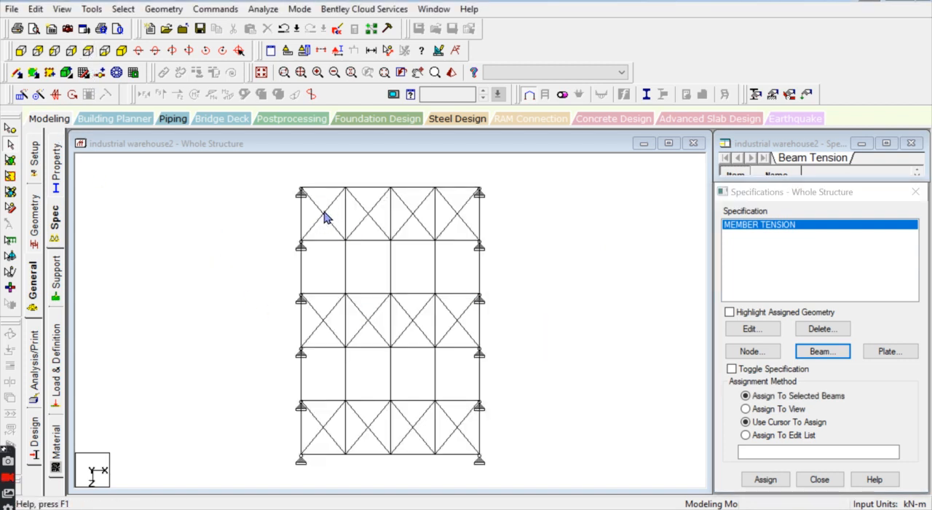
pyautogui.keyDown('ctrl'); pyautogui.click(363, 214); pyautogui.keyUp('ctrl')
pyautogui.keyDown('ctrl'); pyautogui.click(412, 214); pyautogui.keyUp('ctrl')
pyautogui.keyDown('ctrl'); pyautogui.click(459, 215); pyautogui.keyUp('ctrl')
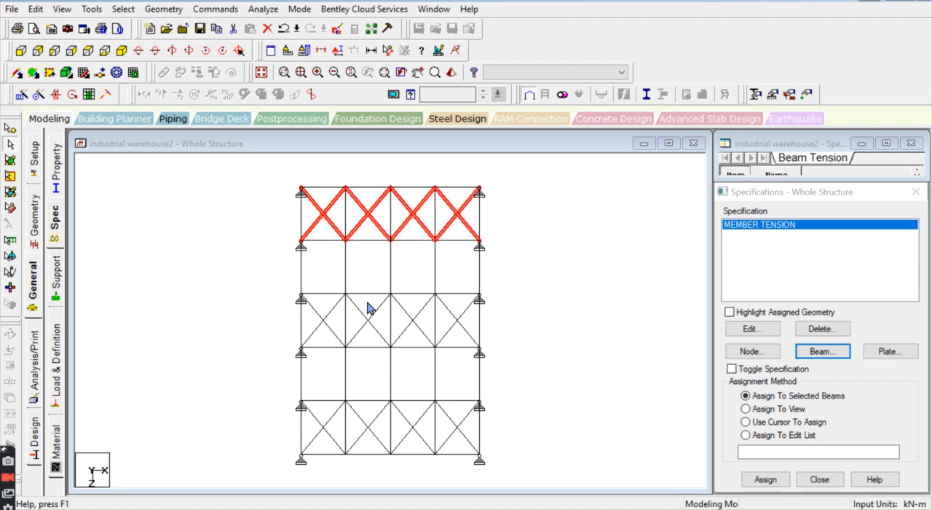
pyautogui.keyDown('ctrl'); pyautogui.click(321, 329); pyautogui.keyUp('ctrl')
pyautogui.keyDown('ctrl'); pyautogui.click(366, 324); pyautogui.keyUp('ctrl')
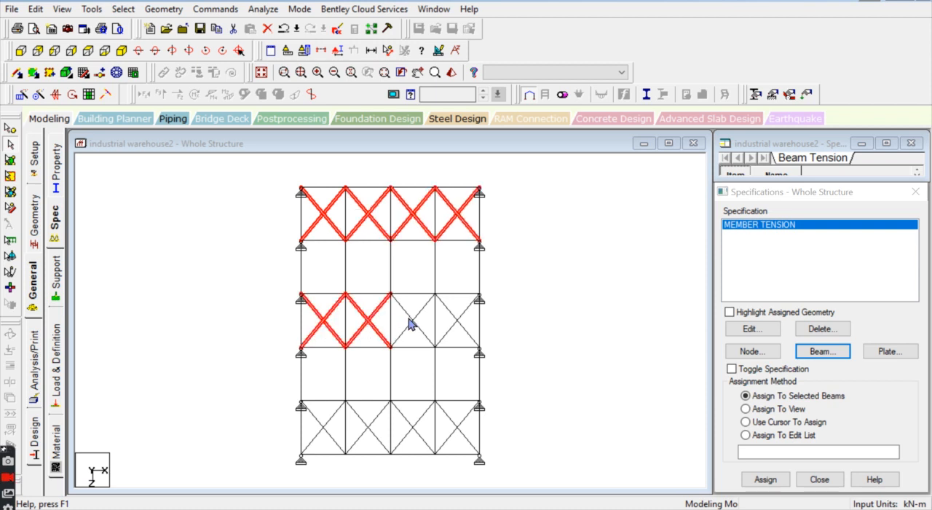
pyautogui.keyDown('ctrl'); pyautogui.click(412, 322); pyautogui.keyUp('ctrl')
pyautogui.keyDown('ctrl'); pyautogui.click(459, 322); pyautogui.keyUp('ctrl')
pyautogui.keyDown('ctrl'); pyautogui.click(328, 434); pyautogui.keyUp('ctrl')
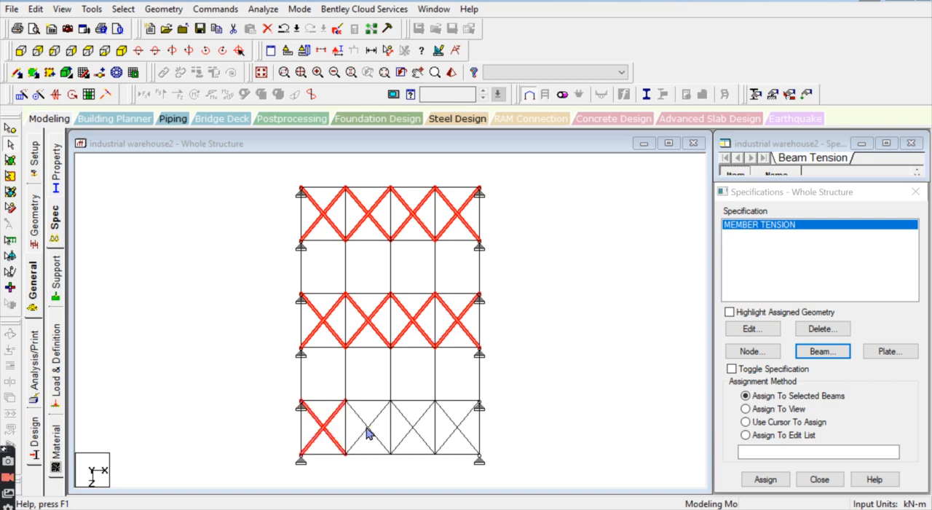
pyautogui.keyDown('ctrl'); pyautogui.click(375, 434); pyautogui.keyUp('ctrl')
pyautogui.keyDown('ctrl'); pyautogui.click(412, 426); pyautogui.keyUp('ctrl')
pyautogui.keyDown('ctrl'); pyautogui.click(424, 415); pyautogui.keyUp('ctrl')
pyautogui.keyDown('ctrl'); pyautogui.click(448, 415); pyautogui.keyUp('ctrl')
pyautogui.keyDown('ctrl'); pyautogui.click(466, 417); pyautogui.keyUp('ctrl')
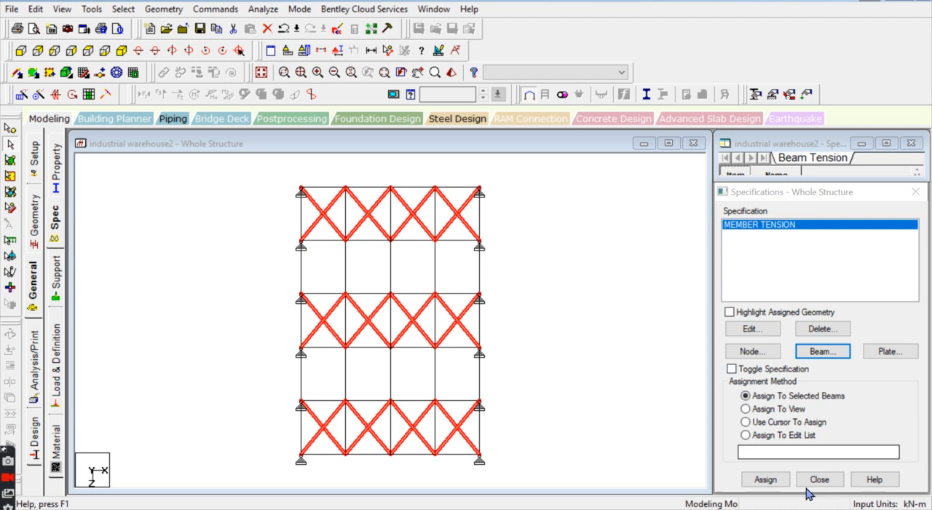
pyautogui.click(765, 480)
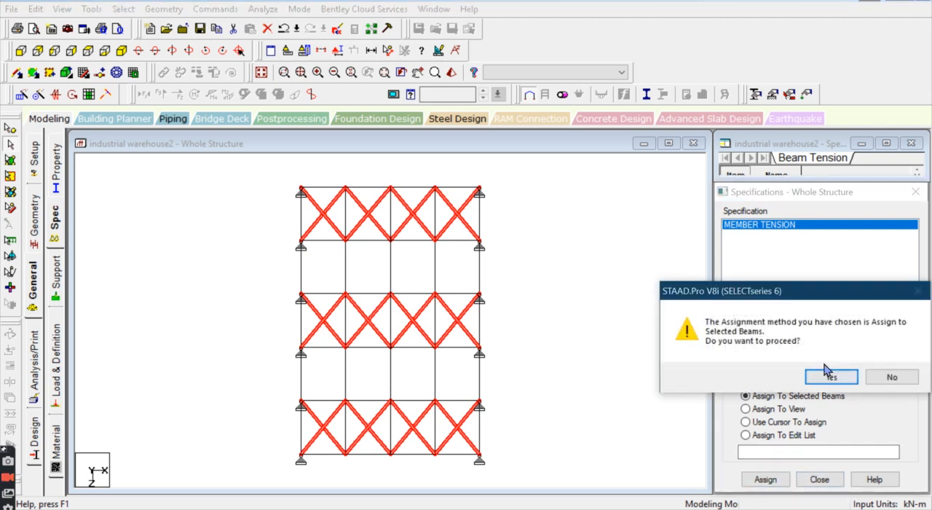
pyautogui.click(827, 375)
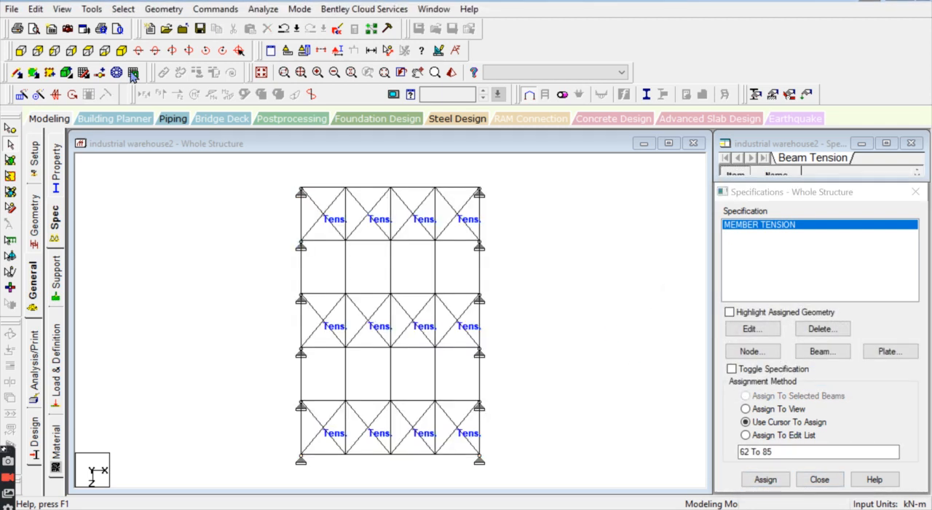
# Step: Create a beam release specification at the start location with the MY moment released
pyautogui.click(121, 50)
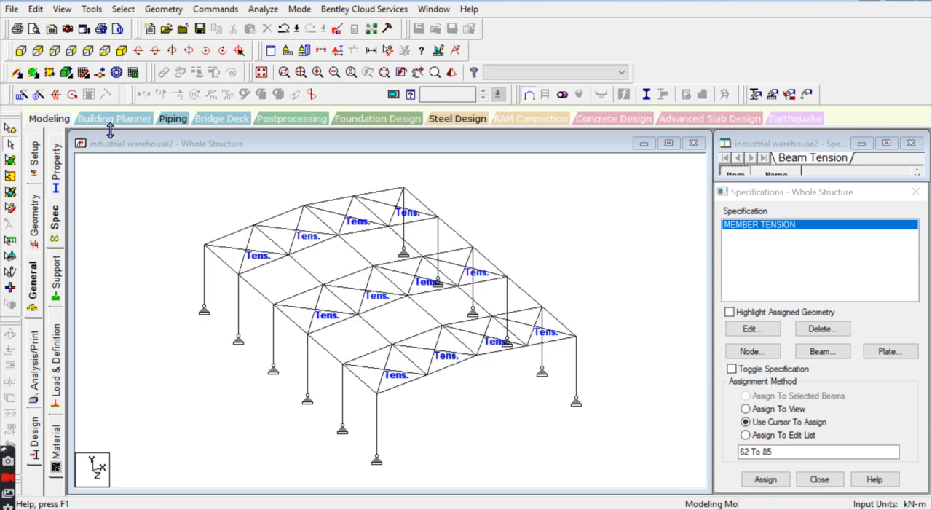
pyautogui.click(823, 351)
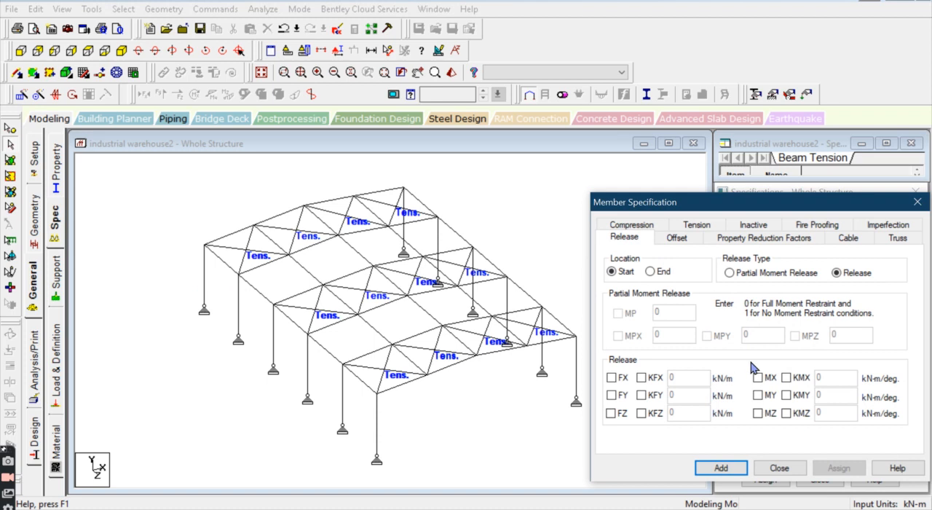
pyautogui.moveTo(778, 212); pyautogui.dragTo(765, 126)
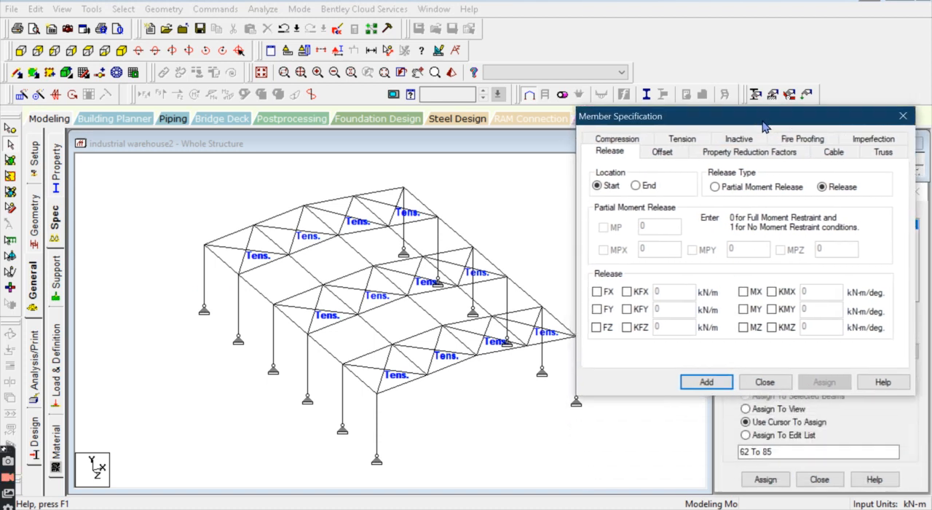
pyautogui.click(744, 309)
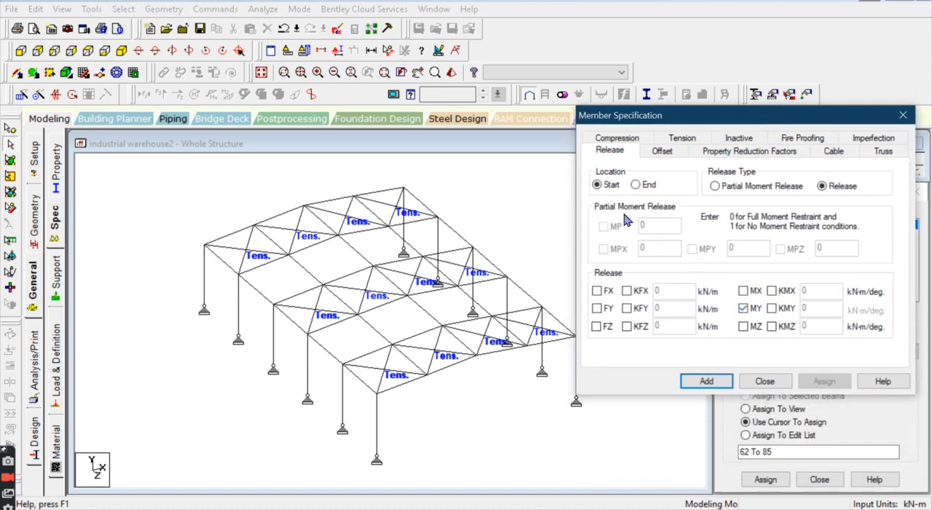
pyautogui.moveTo(688, 124); pyautogui.dragTo(687, 83)
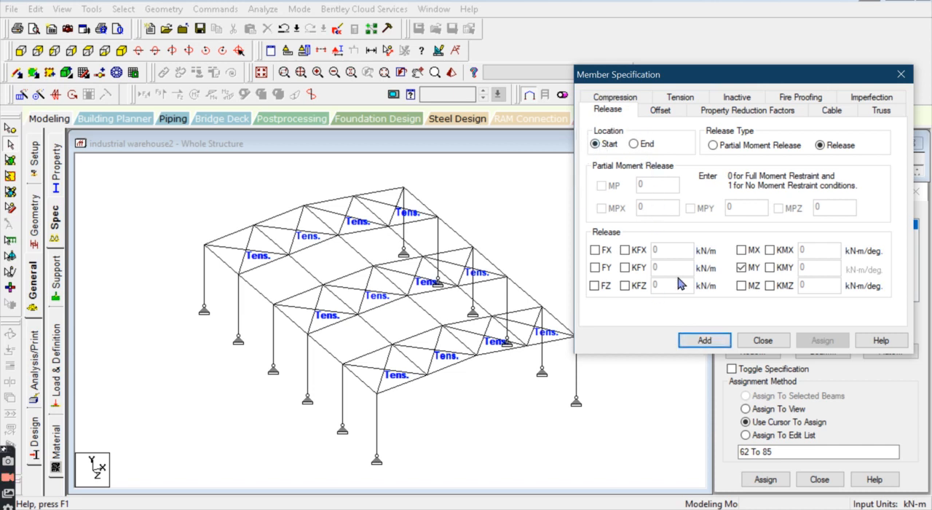
pyautogui.click(710, 342)
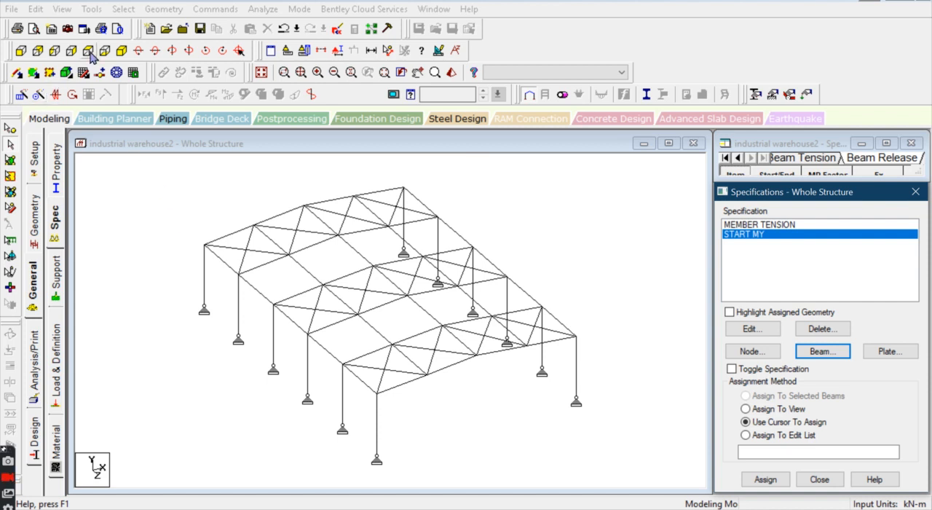
# Step: Select all roof members in the front elevation and isolate them in a new view in the active window, accepting the auto save
pyautogui.click(89, 52)
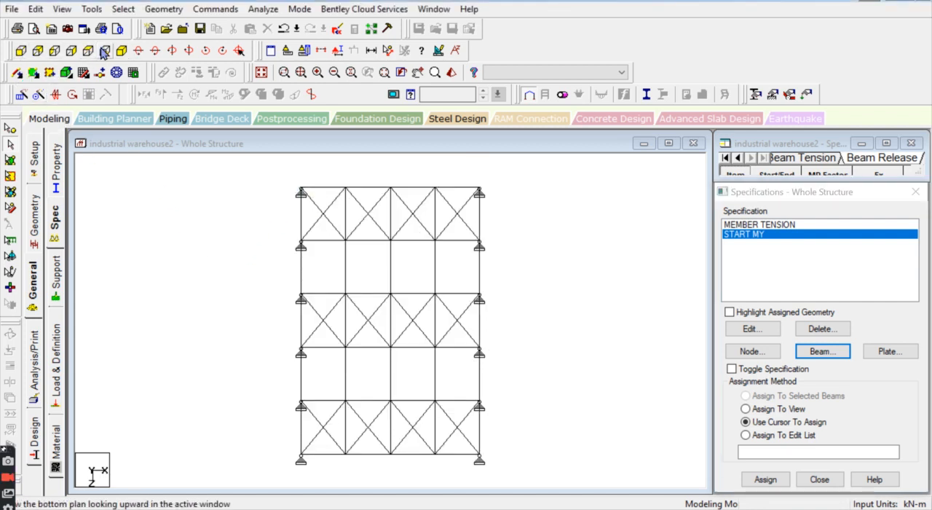
pyautogui.click(21, 50)
pyautogui.moveTo(102, 206); pyautogui.dragTo(672, 265)
pyautogui.rightClick(284, 239)
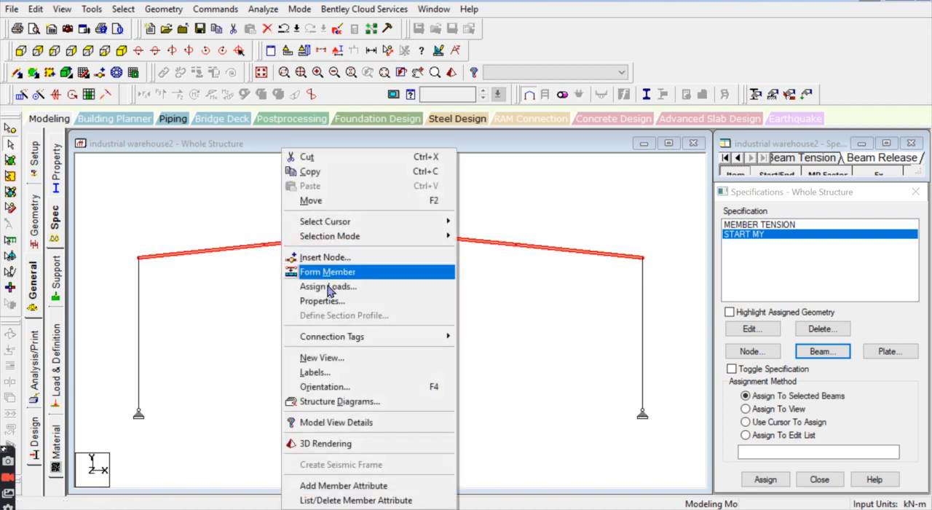
pyautogui.click(327, 357)
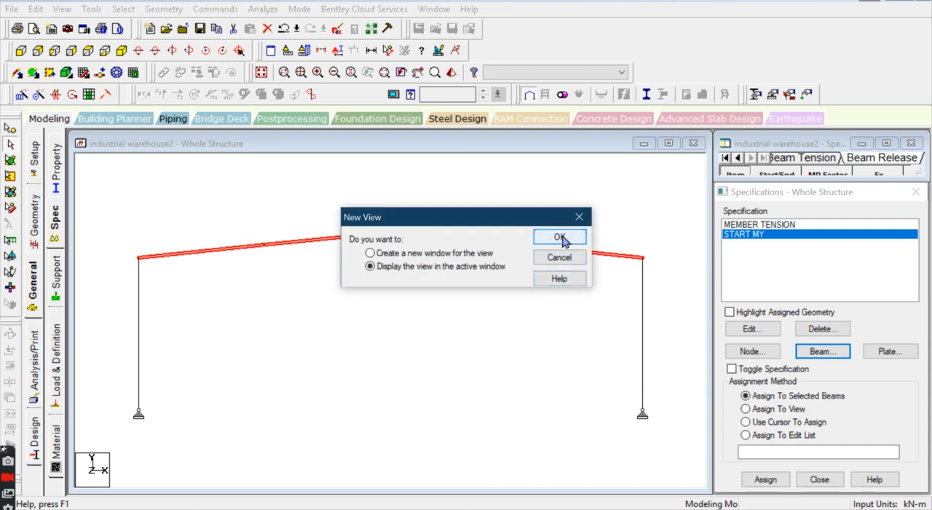
pyautogui.click(557, 238)
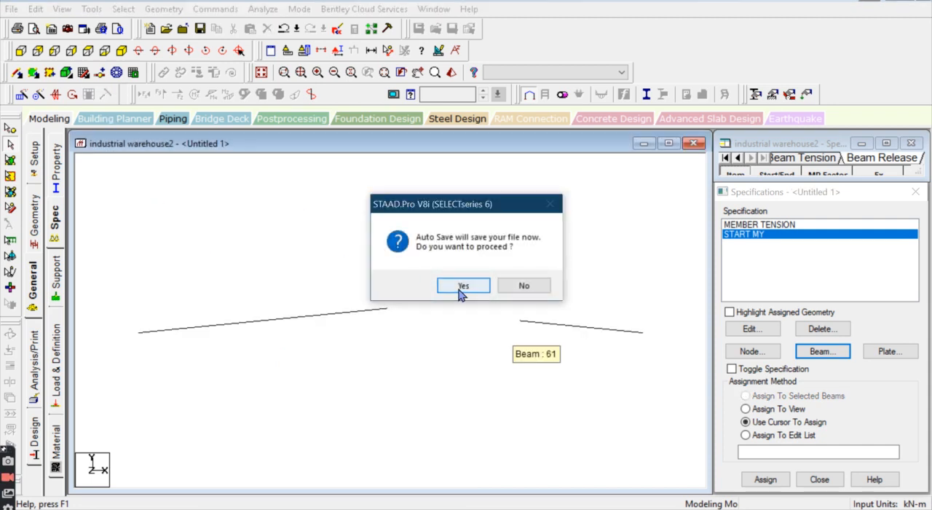
pyautogui.click(462, 286)
pyautogui.click(369, 273)
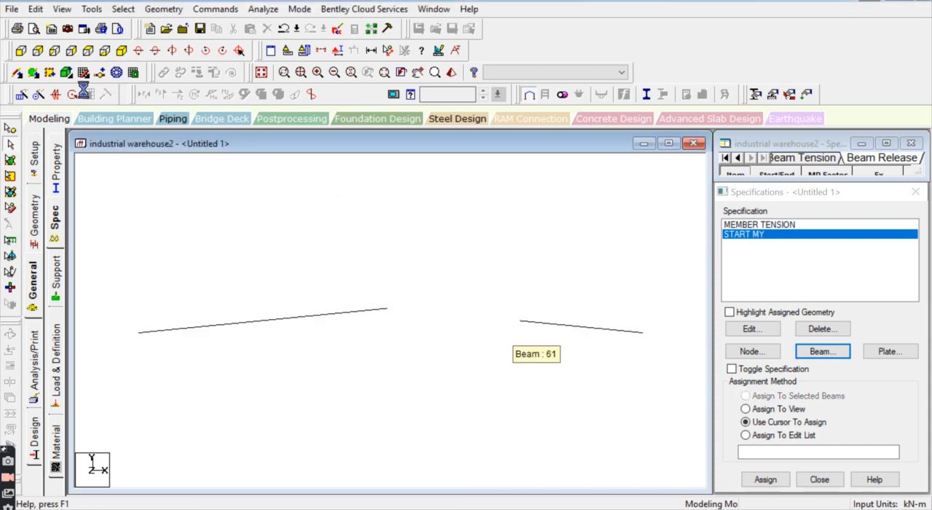
# Step: Select the five lines of longitudinal members in plan view and assign the START MY release to them
pyautogui.click(78, 51)
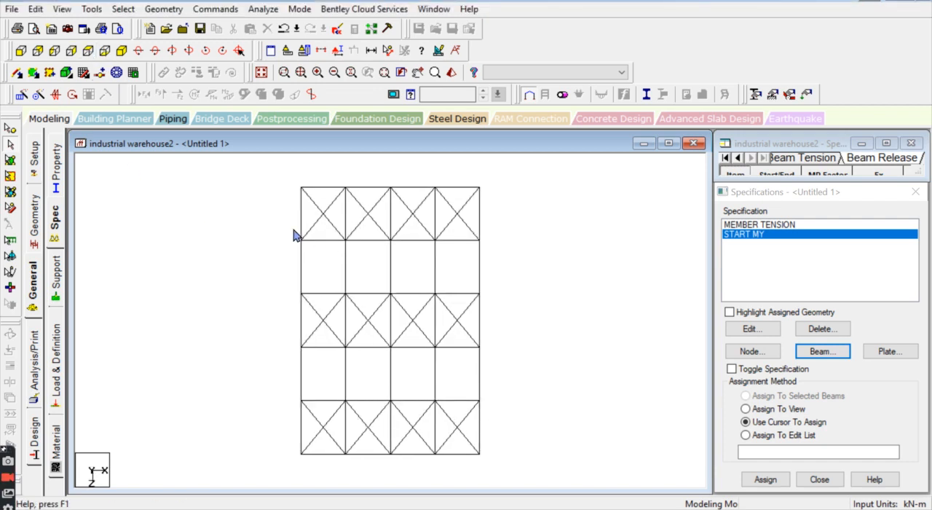
pyautogui.moveTo(288, 173); pyautogui.dragTo(306, 478)
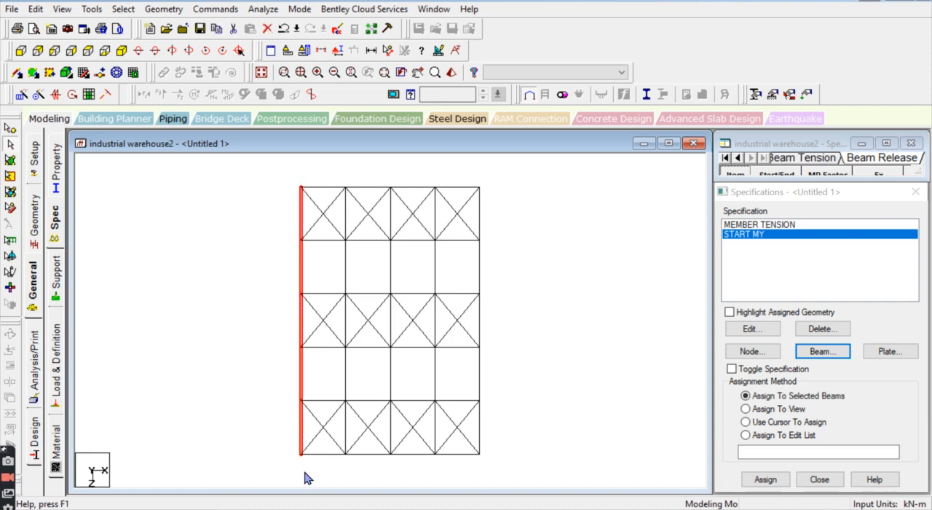
pyautogui.moveTo(336, 179); pyautogui.dragTo(346, 468)
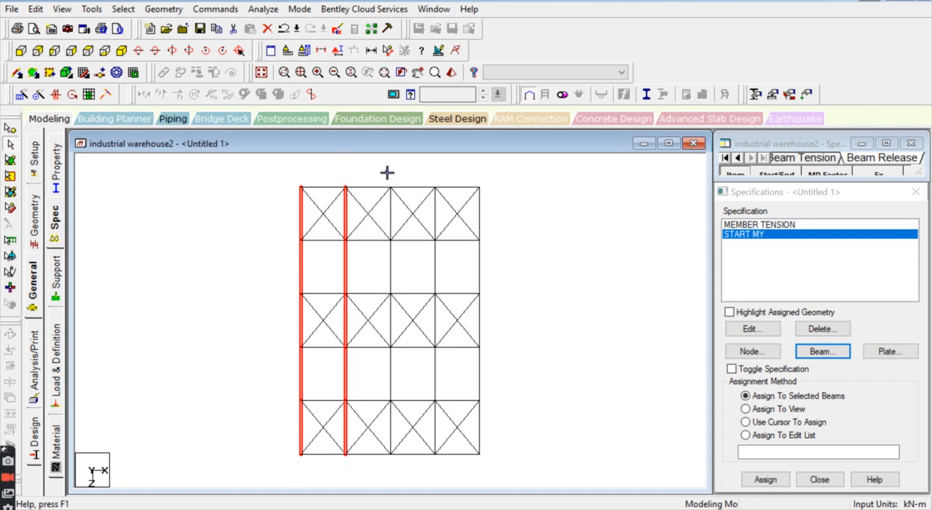
pyautogui.moveTo(386, 171); pyautogui.dragTo(396, 467)
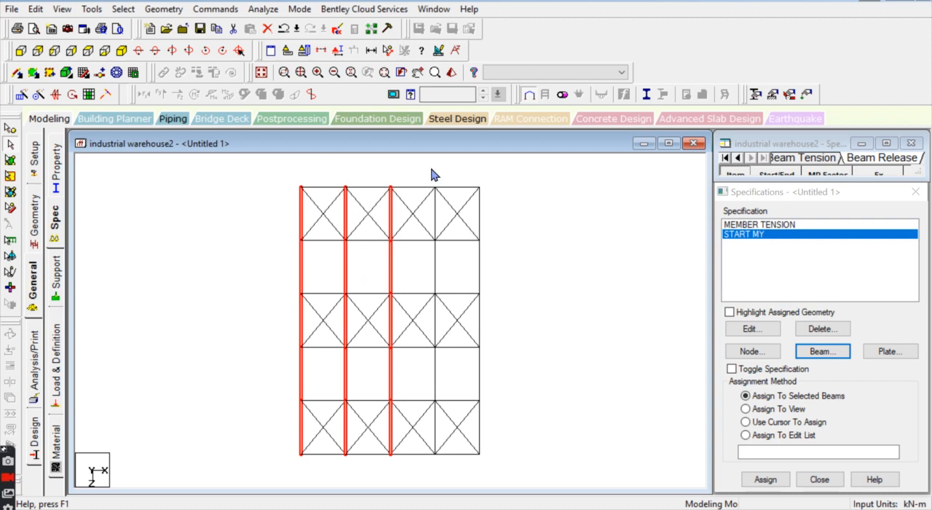
pyautogui.moveTo(430, 168); pyautogui.dragTo(444, 476)
pyautogui.moveTo(471, 179); pyautogui.dragTo(493, 473)
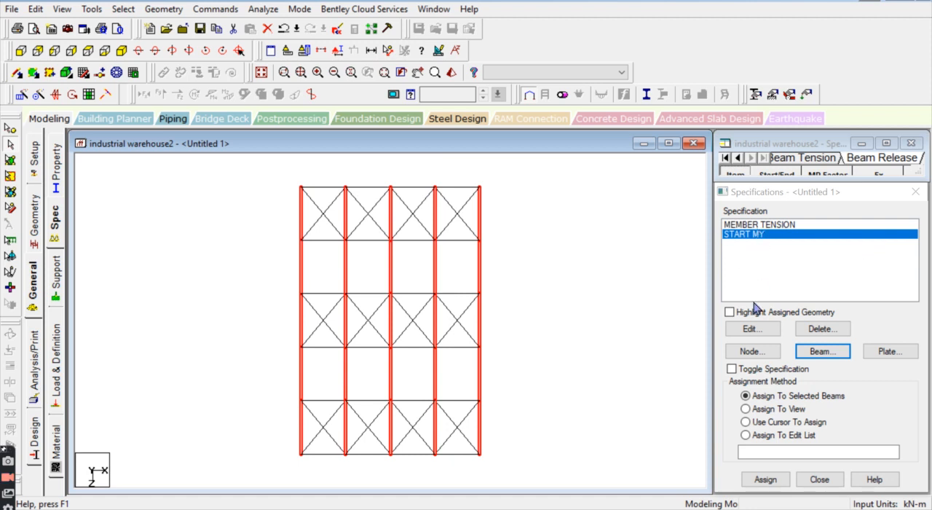
pyautogui.click(765, 480)
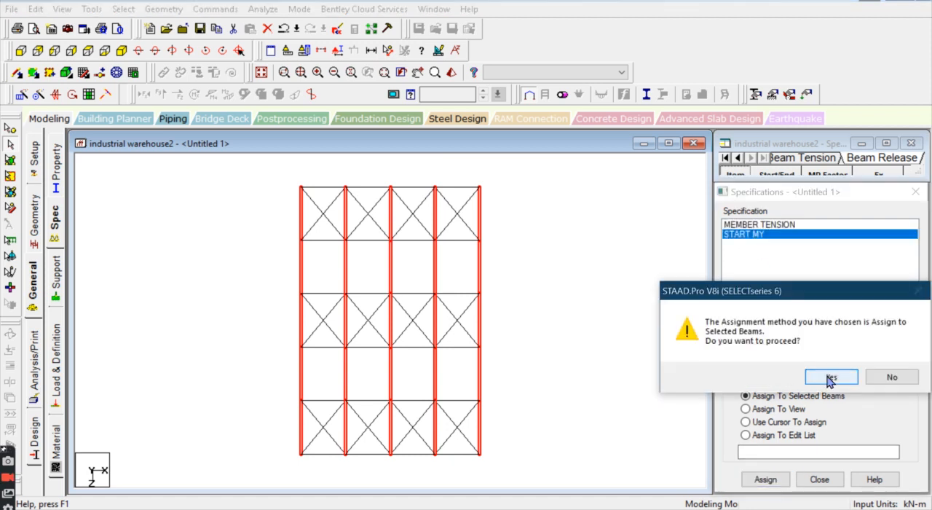
pyautogui.click(772, 376)
# Step: Create an end-location release with MY released and assign it to the selected longitudinal members
pyautogui.click(822, 351)
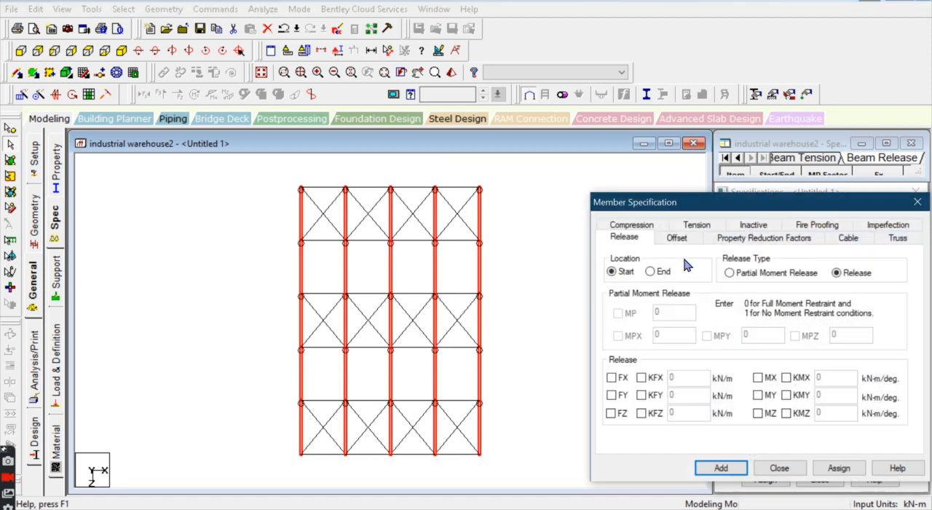
pyautogui.click(664, 275)
pyautogui.click(770, 397)
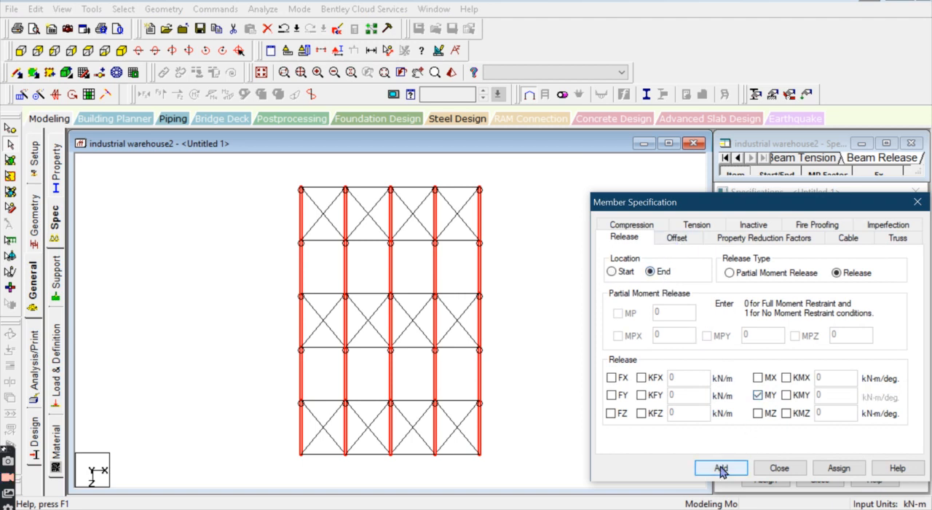
pyautogui.click(718, 467)
pyautogui.click(765, 479)
pyautogui.click(774, 376)
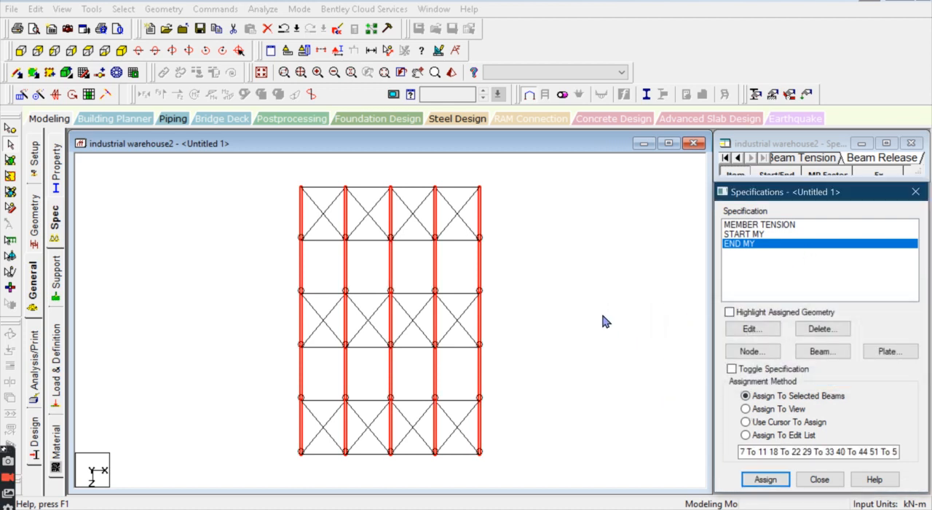
# Step: Clear the member selection and display the whole structure again
pyautogui.click(605, 317)
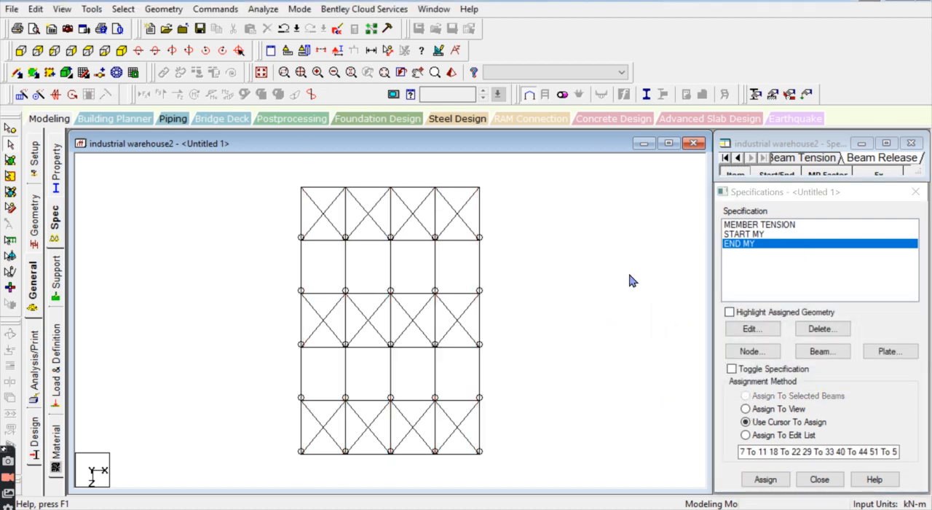
pyautogui.click(260, 73)
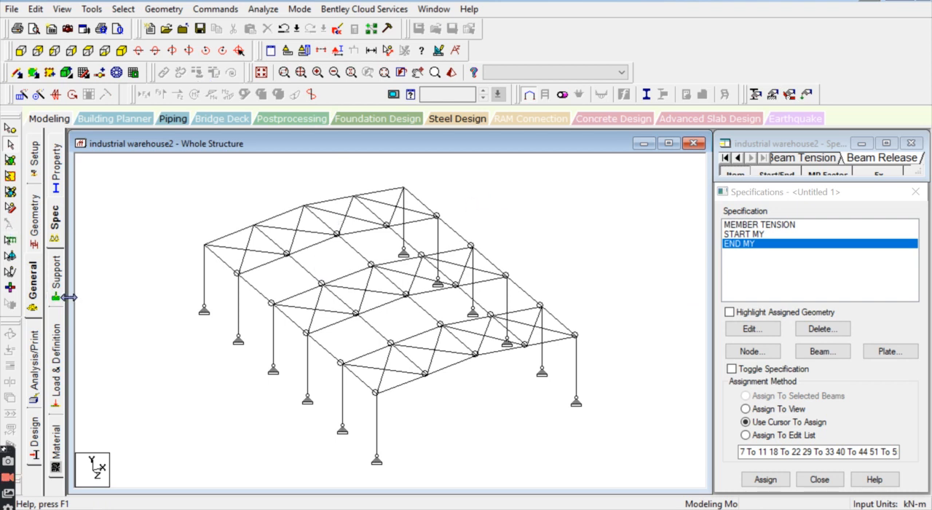
pyautogui.scroll(-3, 432, 322)
pyautogui.scroll(2, 429, 325)
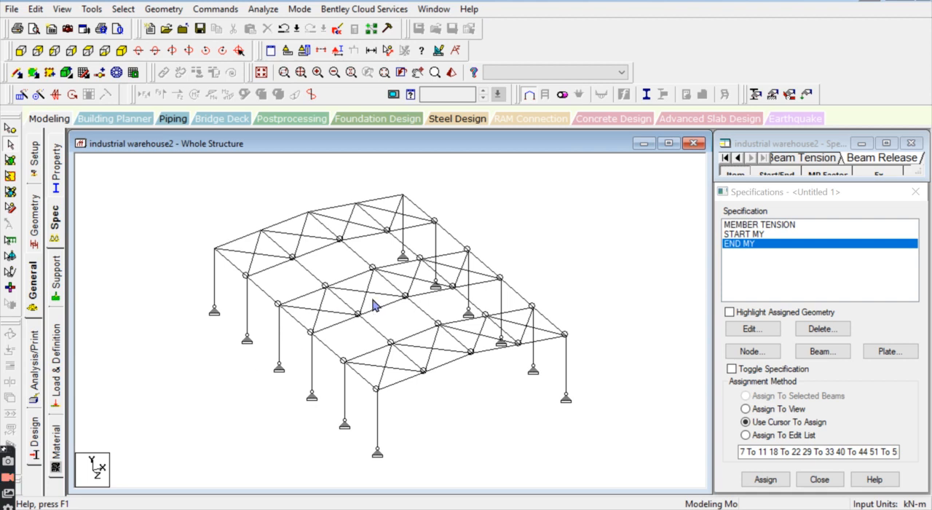
# Step: Add primary load case 1 with loading type Dead and the title DL
pyautogui.click(58, 368)
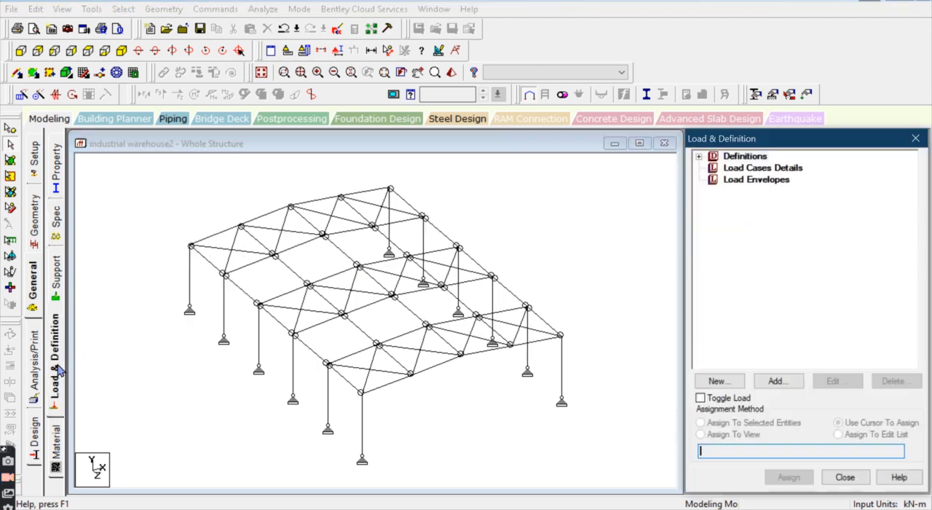
pyautogui.click(775, 172)
pyautogui.click(776, 381)
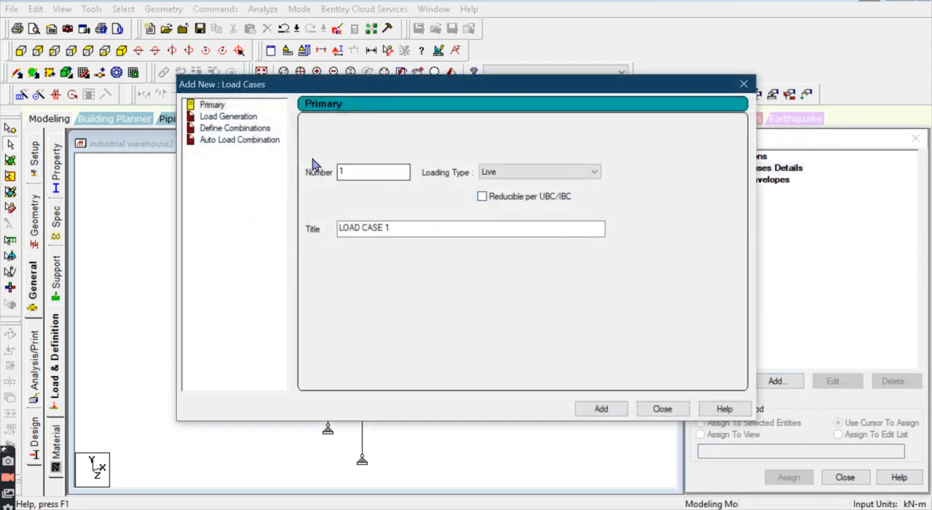
pyautogui.click(539, 172)
pyautogui.click(503, 184)
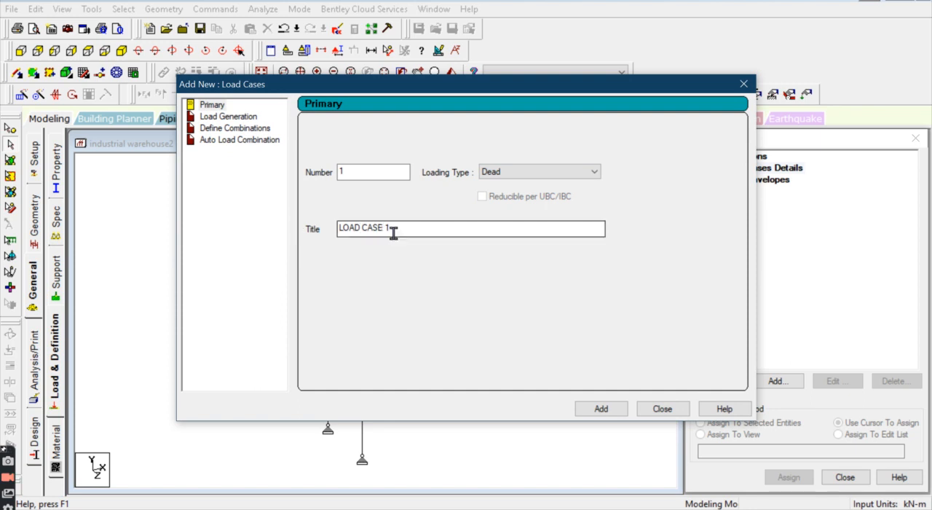
pyautogui.moveTo(391, 229); pyautogui.dragTo(217, 240)
pyautogui.write('DL')
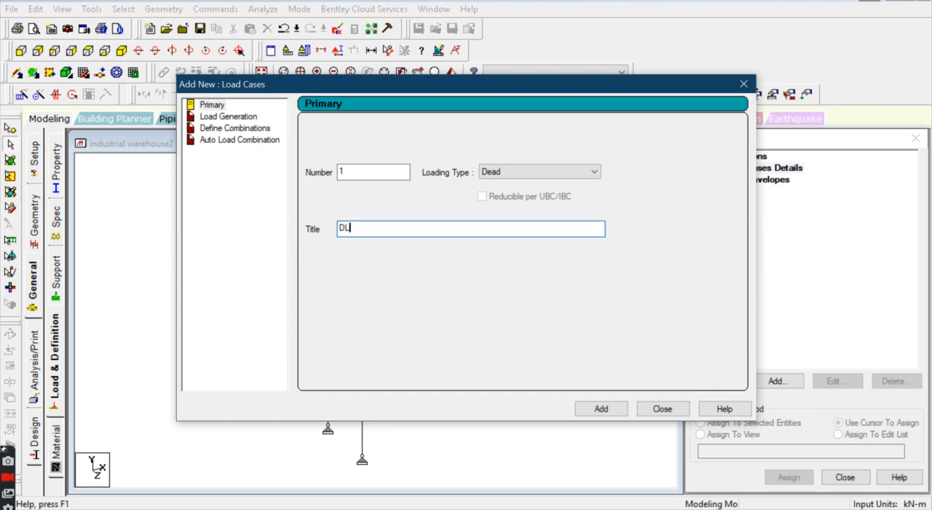
pyautogui.press('Return')
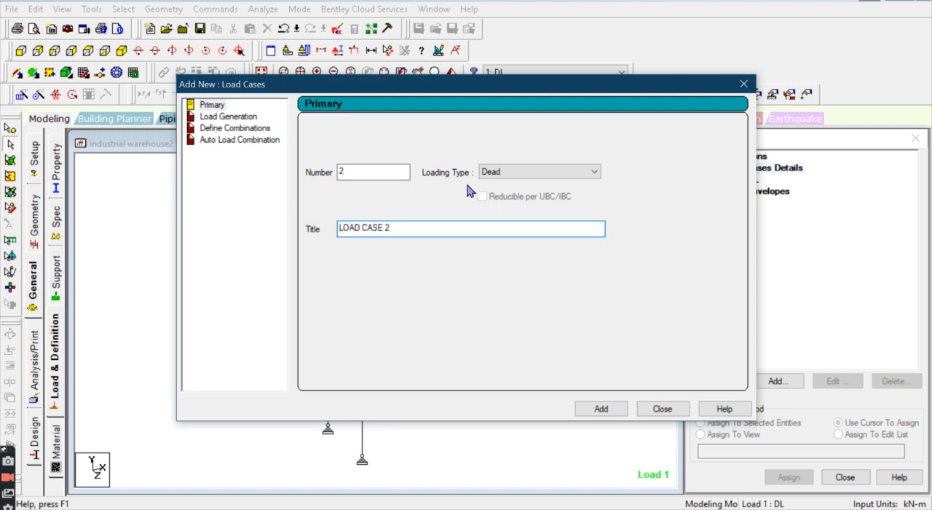
# Step: Add primary load case 2 with loading type Live and the title LL
pyautogui.click(500, 175)
pyautogui.click(492, 194)
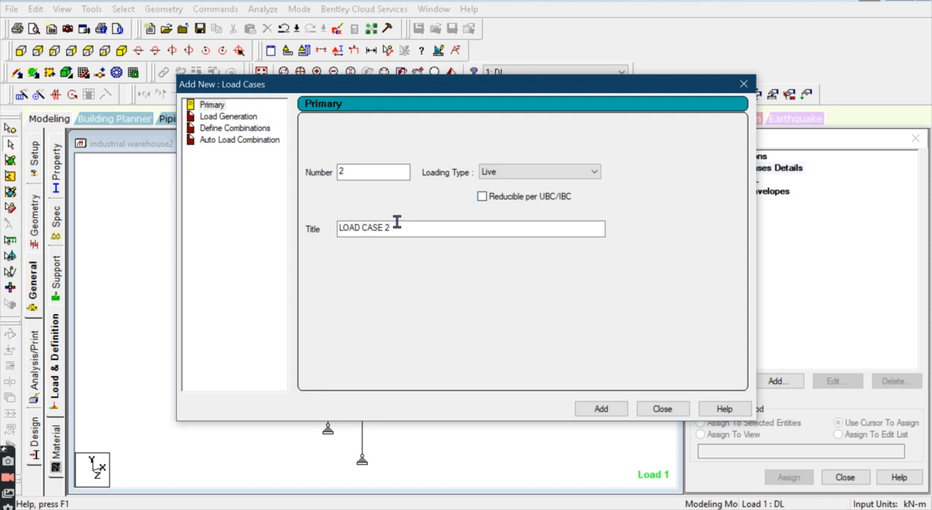
pyautogui.moveTo(395, 223); pyautogui.dragTo(192, 270)
pyautogui.write('LL')
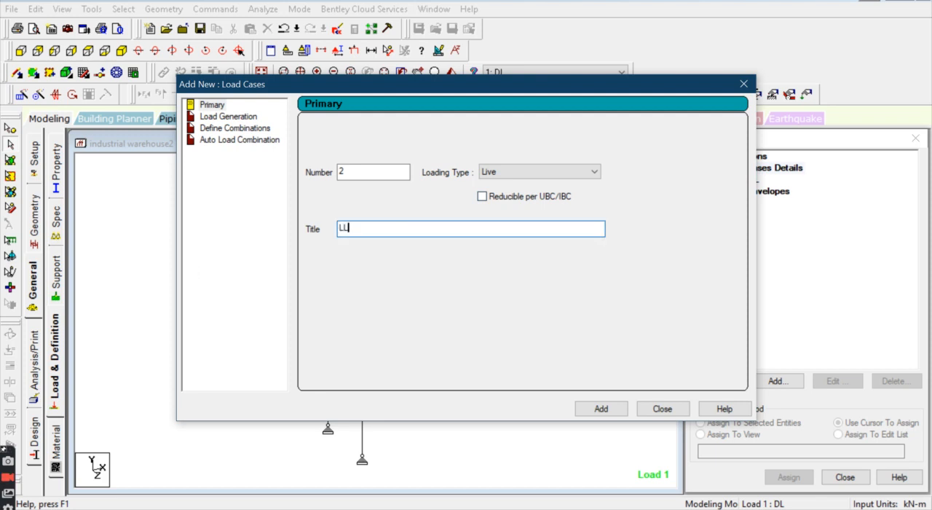
pyautogui.press('Return')
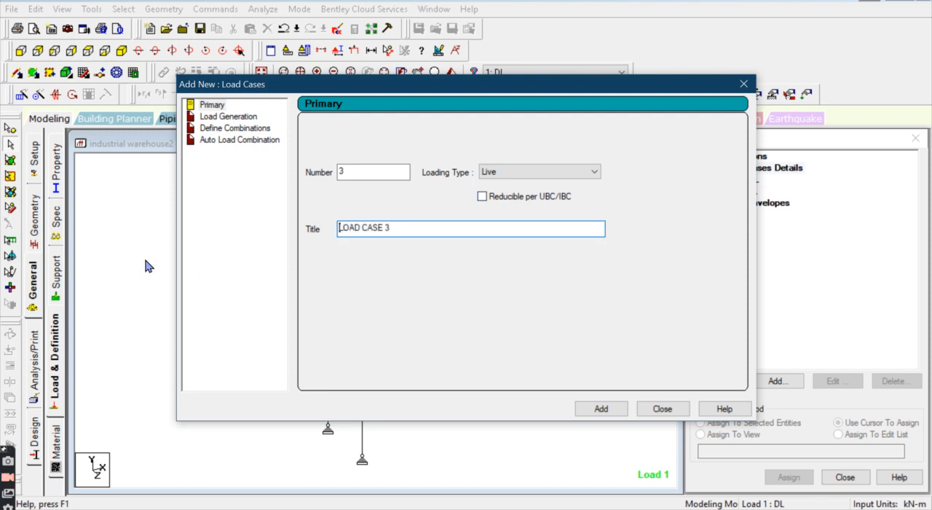
pyautogui.click(536, 173)
pyautogui.click(523, 214)
pyautogui.moveTo(406, 229); pyautogui.dragTo(188, 214)
pyautogui.write('WL1')
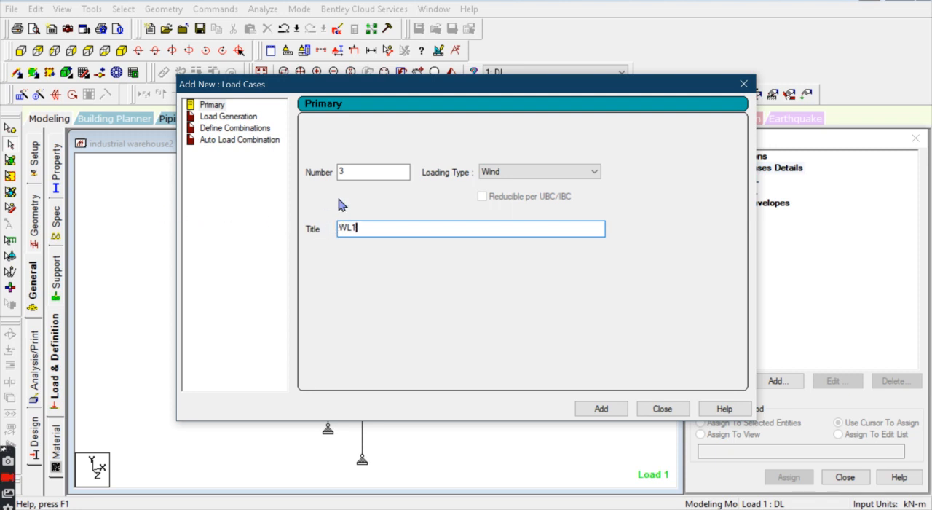
pyautogui.moveTo(438, 90); pyautogui.dragTo(250, 63)
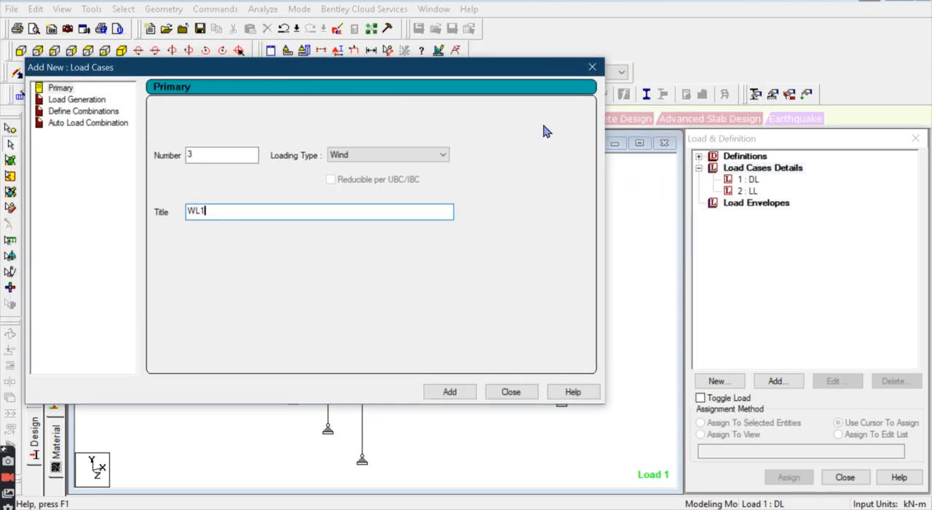
pyautogui.click(514, 393)
pyautogui.click(569, 240)
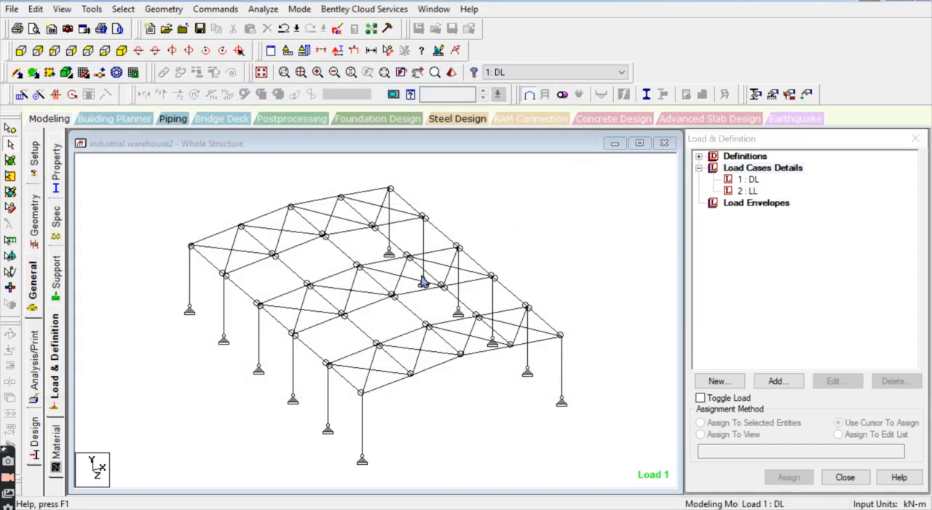
# Step: Add a selfweight load in the Y direction with factor -1.1 to load case DL
pyautogui.click(749, 180)
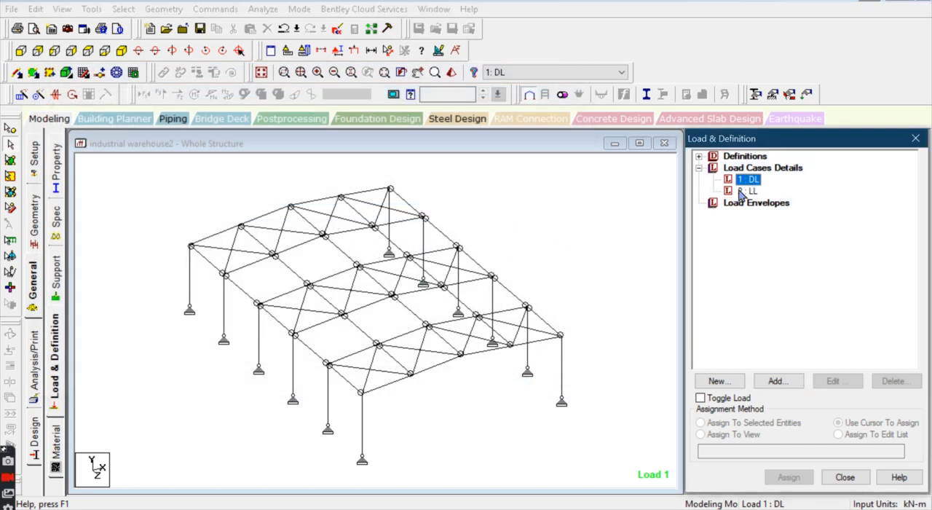
pyautogui.click(772, 386)
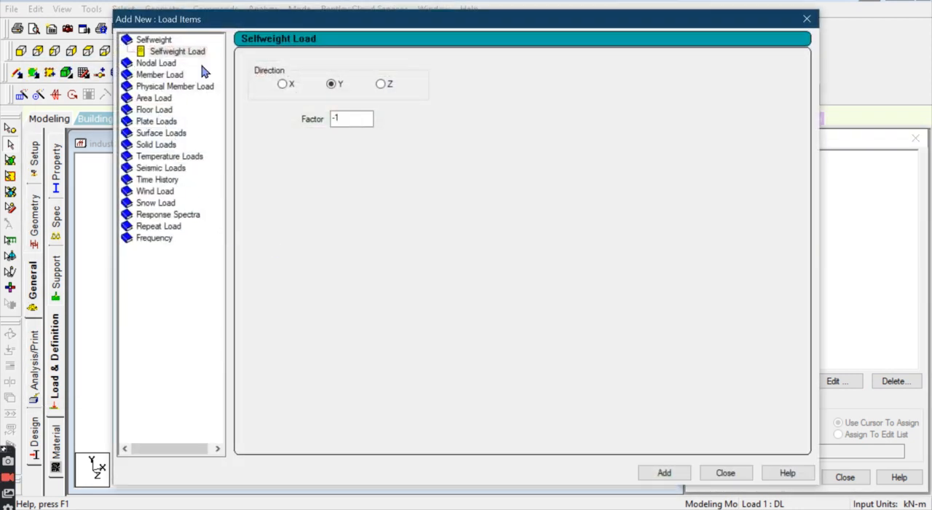
pyautogui.click(354, 117)
pyautogui.write('.1')
pyautogui.click(663, 472)
pyautogui.click(724, 473)
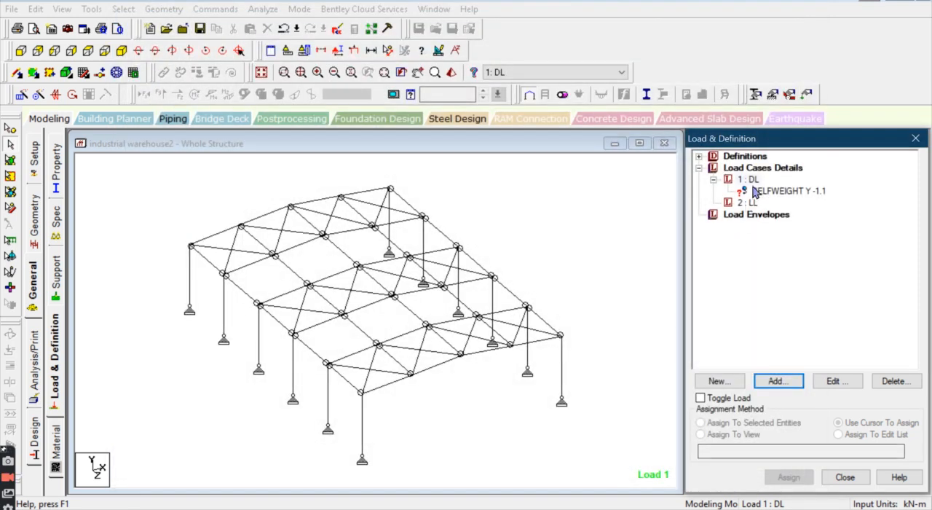
# Step: Assign the selfweight load to all members in the view
pyautogui.click(756, 192)
pyautogui.click(731, 435)
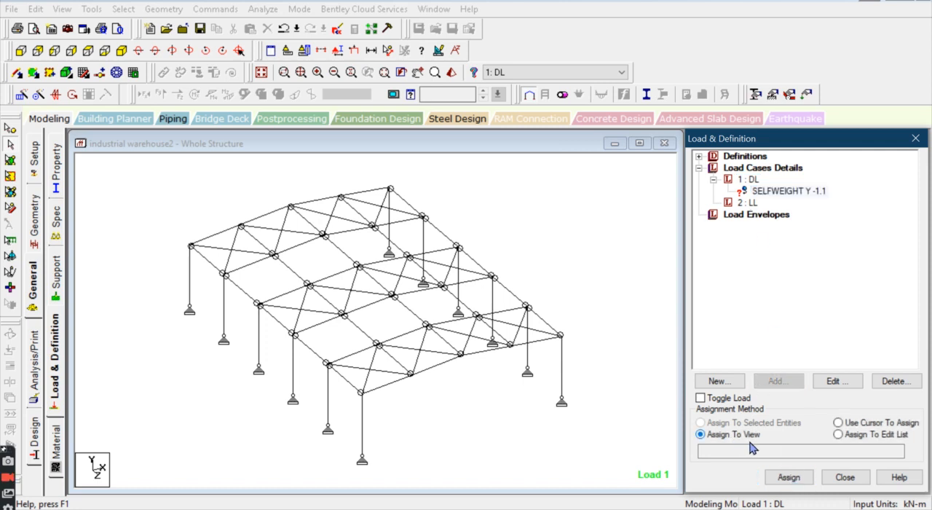
pyautogui.click(786, 477)
pyautogui.click(791, 350)
pyautogui.click(614, 312)
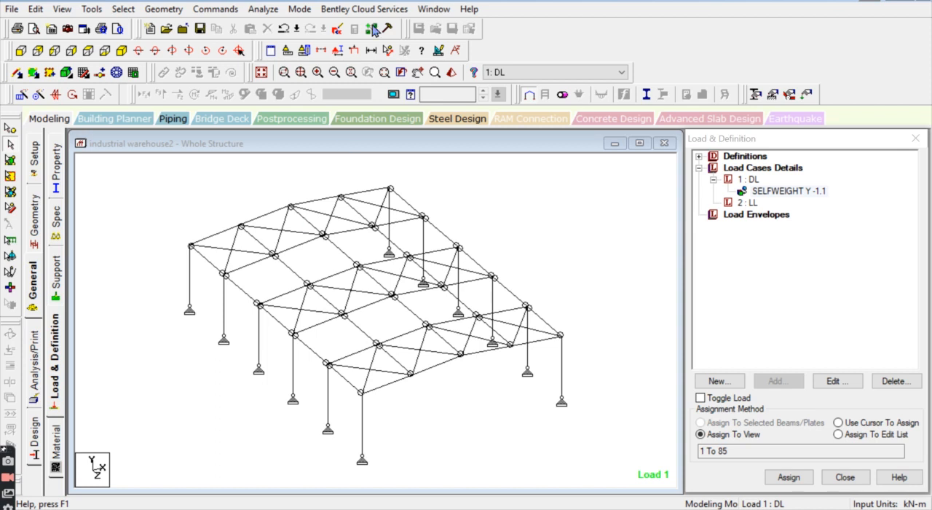
# Step: Switch to the Word document and examine the dead load calculation under the load details
pyautogui.moveTo(444, 2)
pyautogui.click(539, 3)
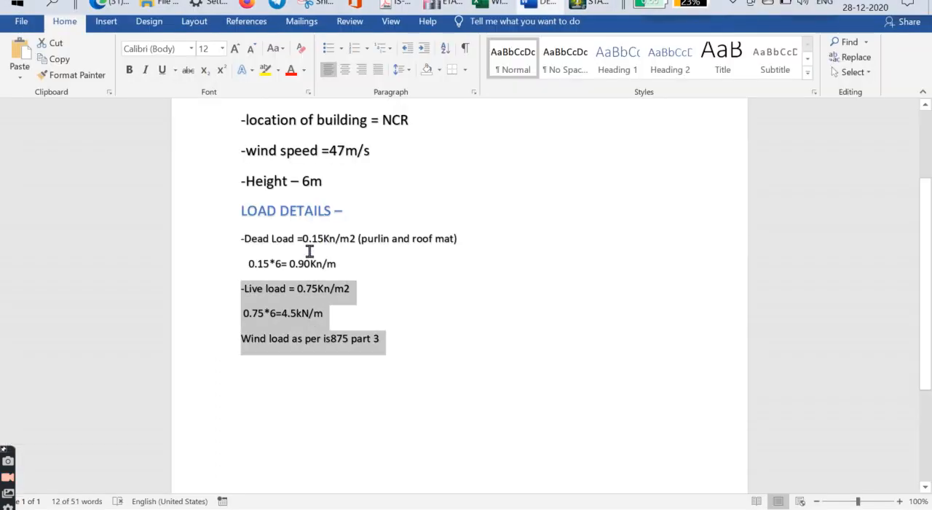
pyautogui.moveTo(233, 197); pyautogui.dragTo(368, 319)
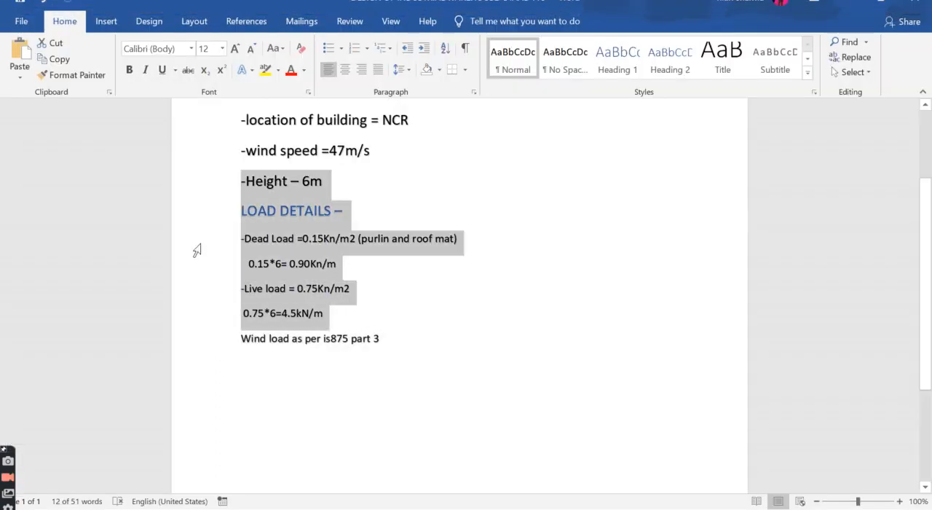
pyautogui.click(233, 209)
pyautogui.keyDown('shift'); pyautogui.click(387, 337); pyautogui.keyUp('shift')
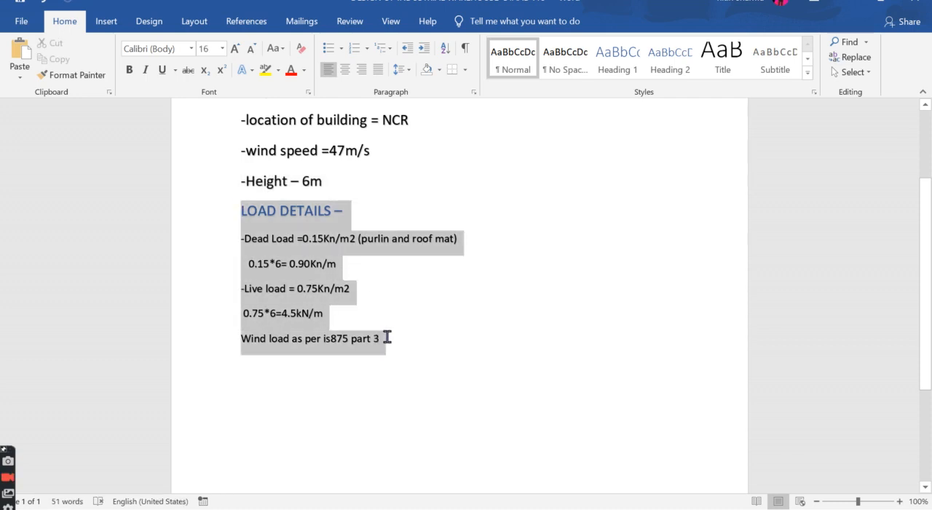
pyautogui.click(356, 268)
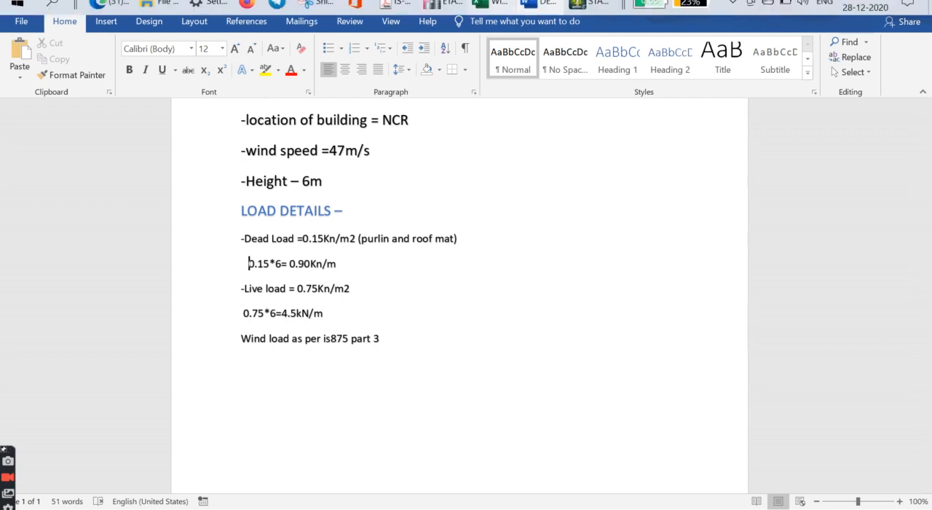
# Step: Back in STAAD.Pro, add a uniform member force of -0.90 kN/m in the GY direction to load case DL
pyautogui.click(583, 6)
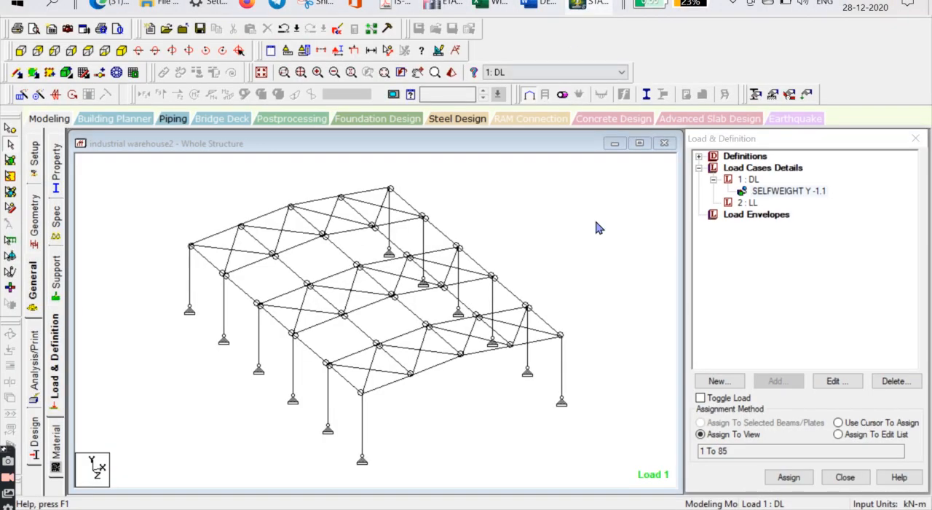
pyautogui.click(748, 180)
pyautogui.click(777, 384)
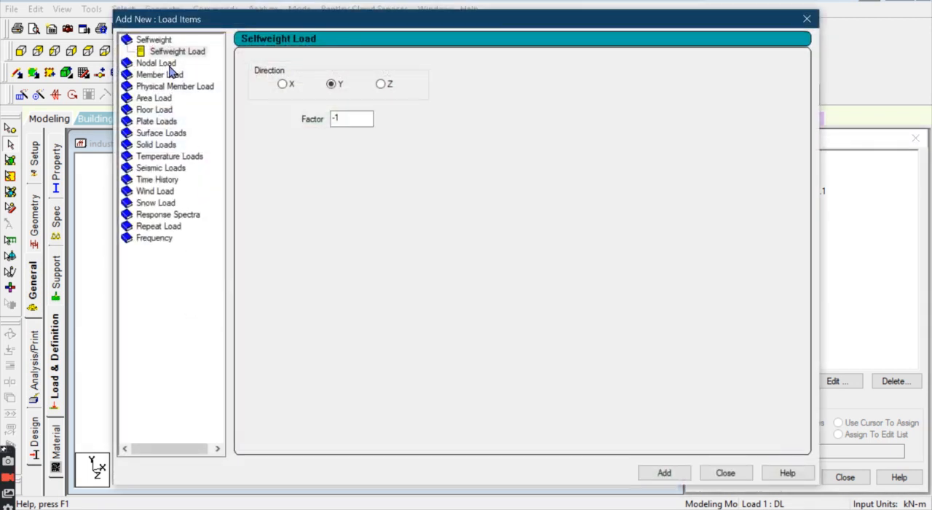
pyautogui.click(157, 63)
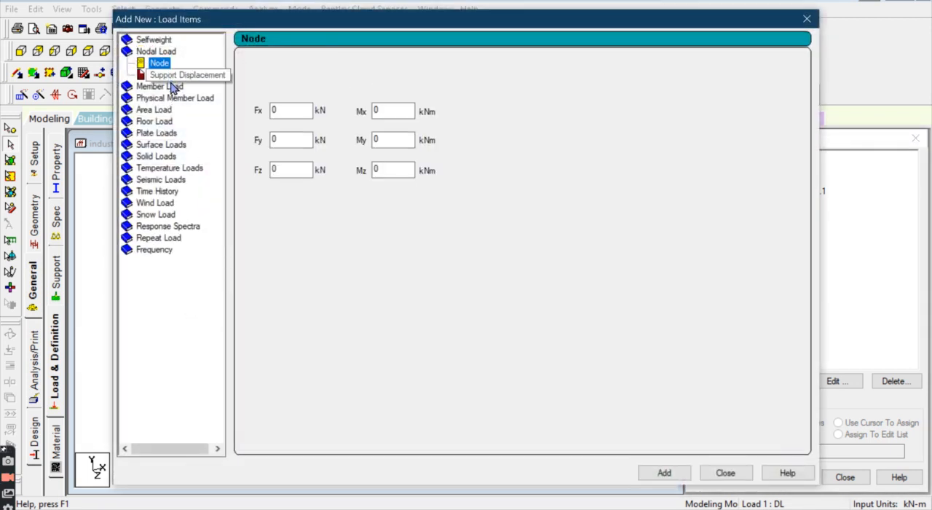
pyautogui.click(166, 85)
pyautogui.click(401, 99)
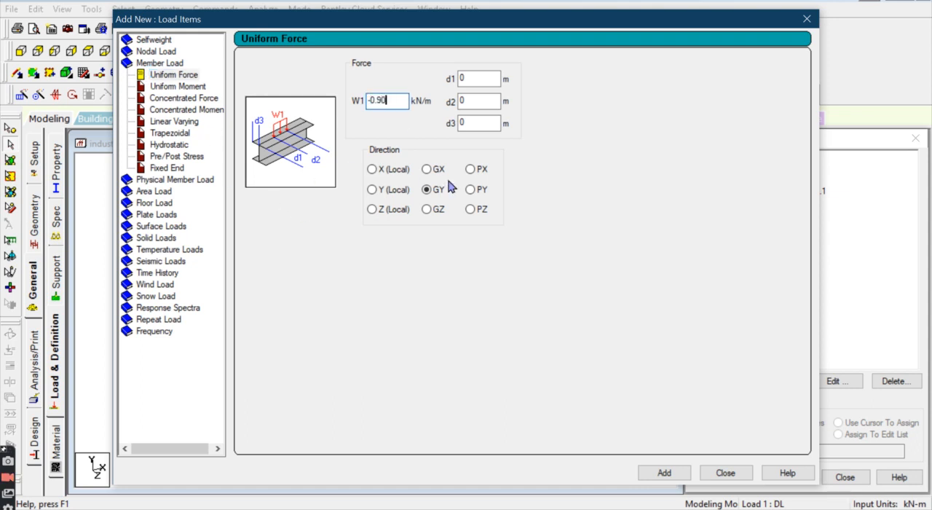
pyautogui.click(666, 473)
pyautogui.click(723, 473)
# Step: Open a new load item for load case LL and check the live load calculation in the Word document
pyautogui.click(751, 216)
pyautogui.click(761, 381)
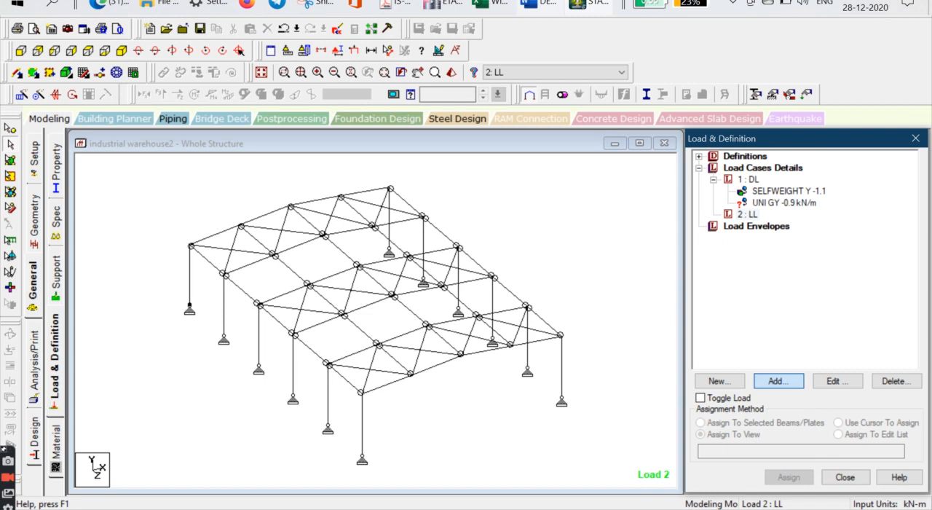
pyautogui.click(537, 4)
pyautogui.moveTo(242, 314); pyautogui.dragTo(276, 325)
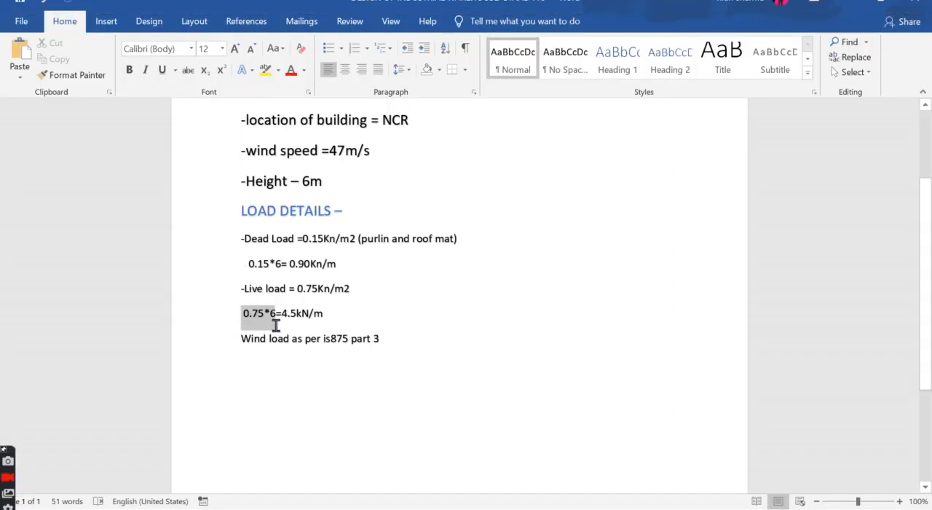
pyautogui.moveTo(244, 289); pyautogui.dragTo(389, 340)
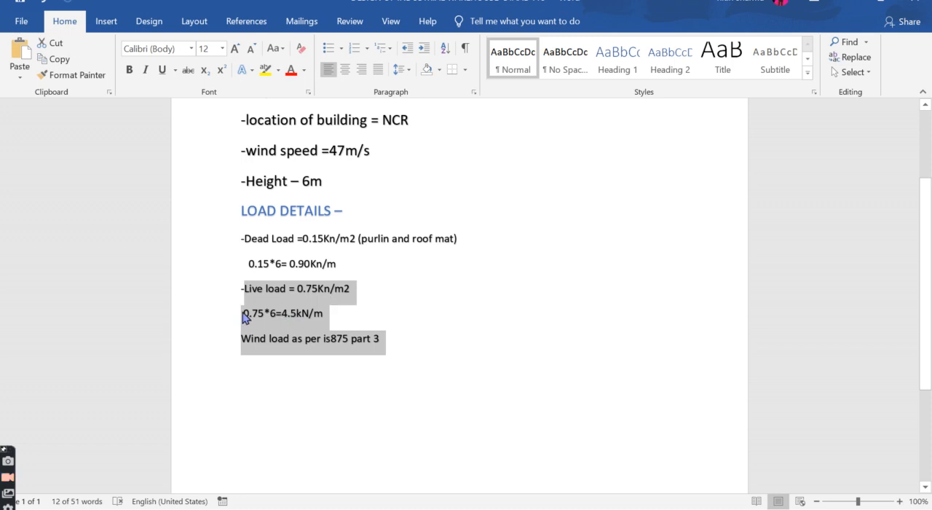
pyautogui.click(245, 317)
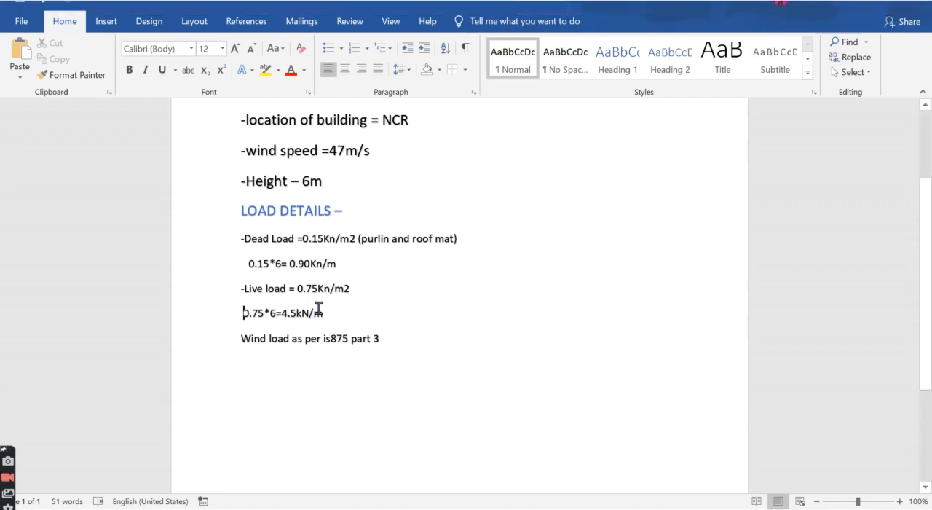
# Step: Return to STAAD.Pro and add a uniform member force of -4.5 kN/m in the GY direction to load case LL
pyautogui.click(590, 4)
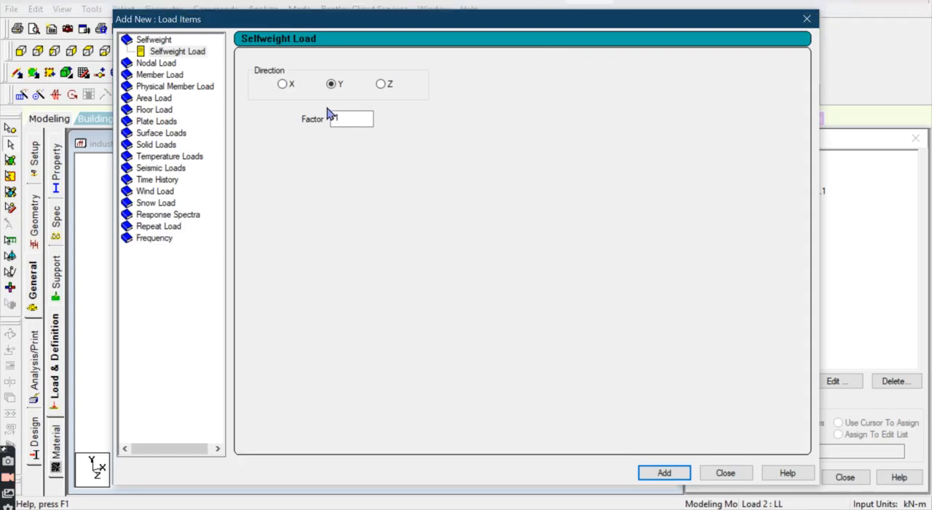
pyautogui.click(169, 75)
pyautogui.doubleClick(395, 107)
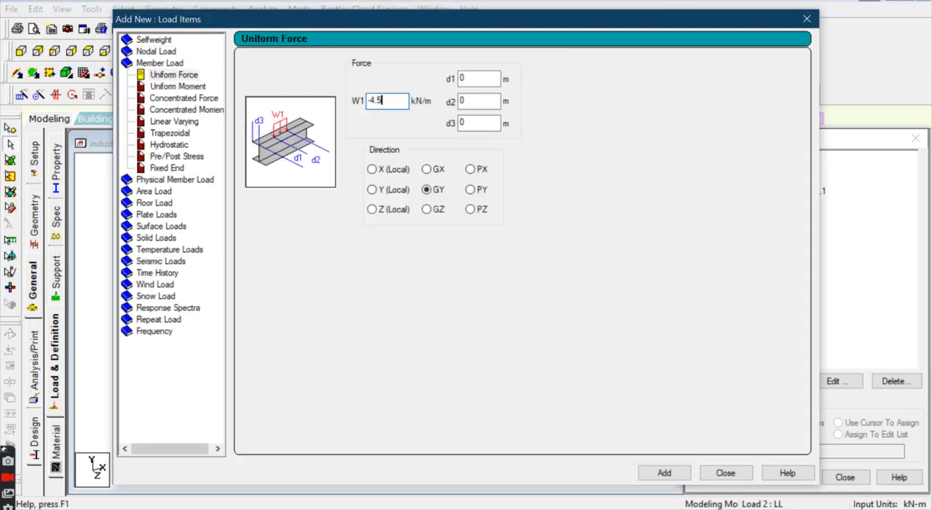
pyautogui.click(651, 480)
pyautogui.click(708, 474)
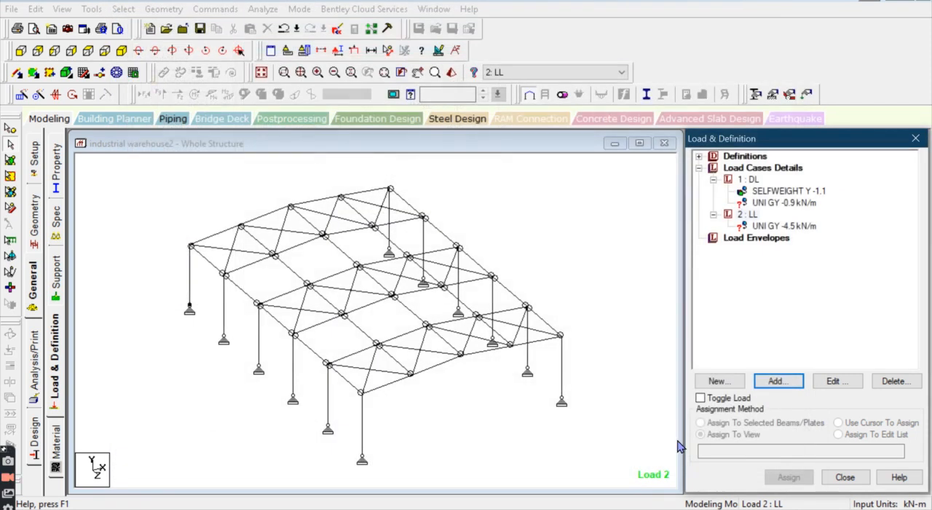
# Step: With the DL uniform load chosen, select the roof members in front elevation and display only them in the active window, in plan view
pyautogui.click(787, 203)
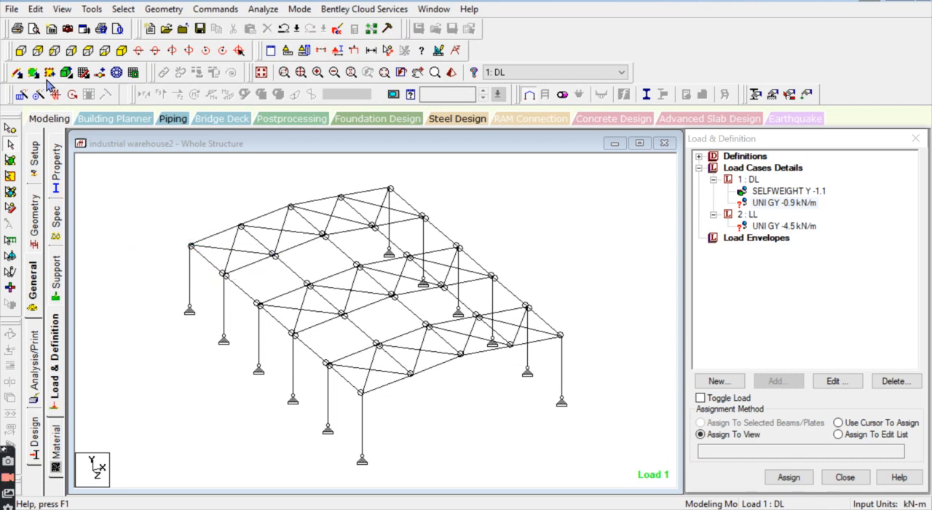
pyautogui.click(21, 50)
pyautogui.moveTo(674, 289); pyautogui.dragTo(671, 268)
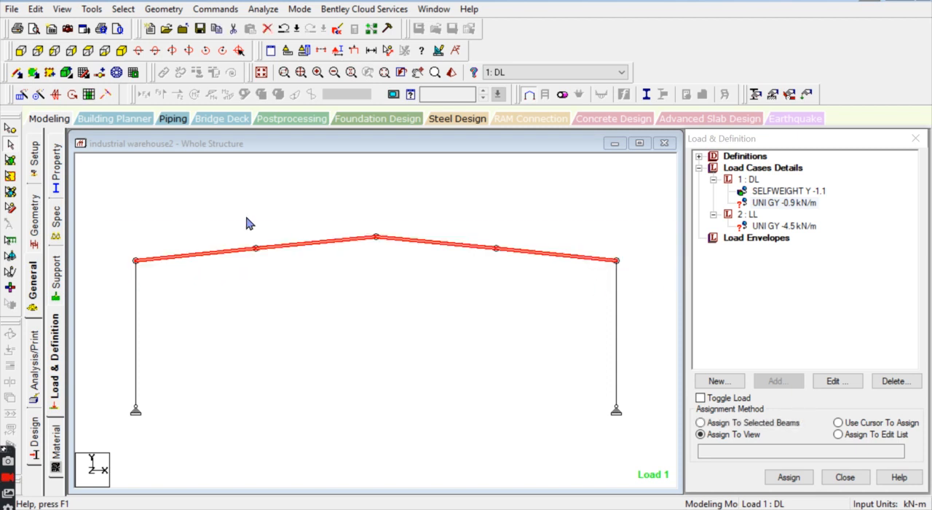
pyautogui.rightClick(246, 223)
pyautogui.click(364, 357)
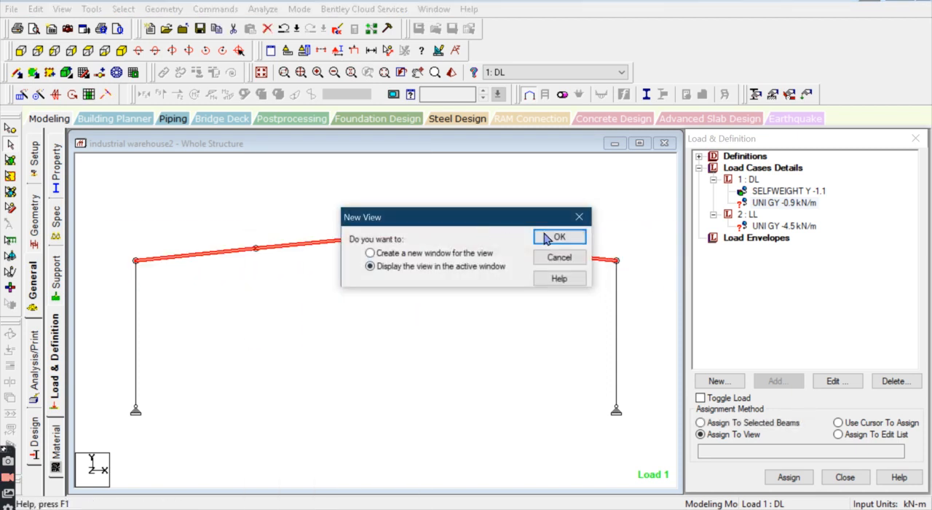
pyautogui.click(553, 237)
pyautogui.click(105, 52)
pyautogui.click(61, 52)
pyautogui.click(88, 52)
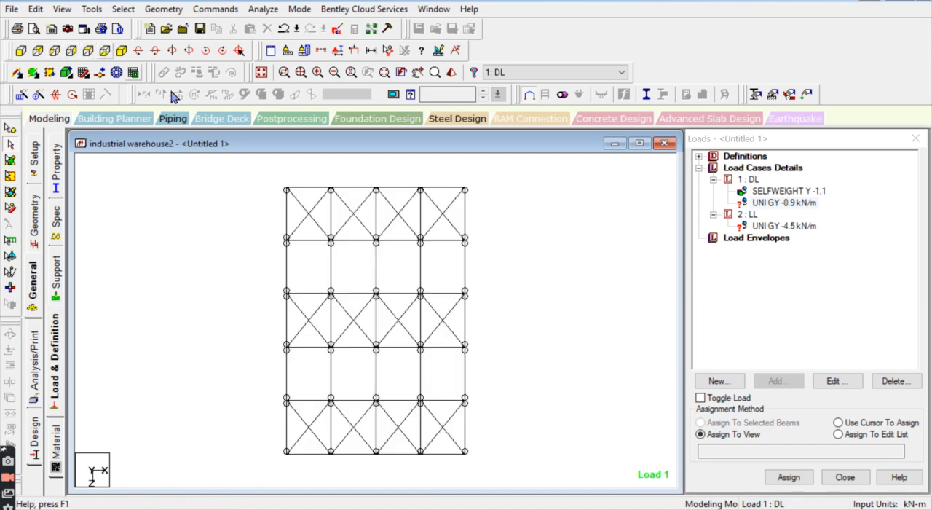
# Step: Select the rafter members along all six transverse frame lines and assign the -0.9 kN/m uniform load to them
pyautogui.moveTo(286, 181); pyautogui.dragTo(507, 193)
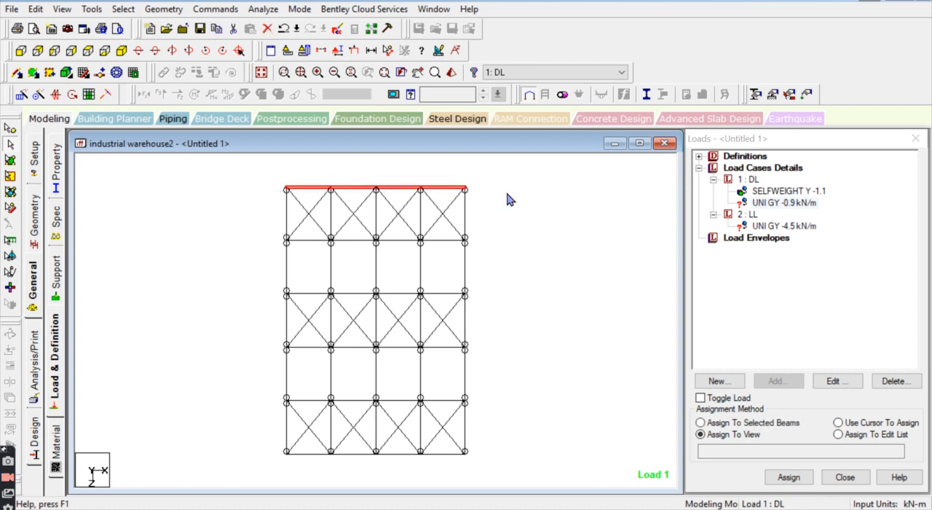
pyautogui.keyDown('ctrl'); pyautogui.moveTo(282, 244); pyautogui.dragTo(494, 245); pyautogui.keyUp('ctrl')
pyautogui.keyDown('ctrl'); pyautogui.moveTo(496, 287); pyautogui.dragTo(232, 295); pyautogui.keyUp('ctrl')
pyautogui.keyDown('ctrl'); pyautogui.moveTo(254, 345); pyautogui.dragTo(522, 356); pyautogui.keyUp('ctrl')
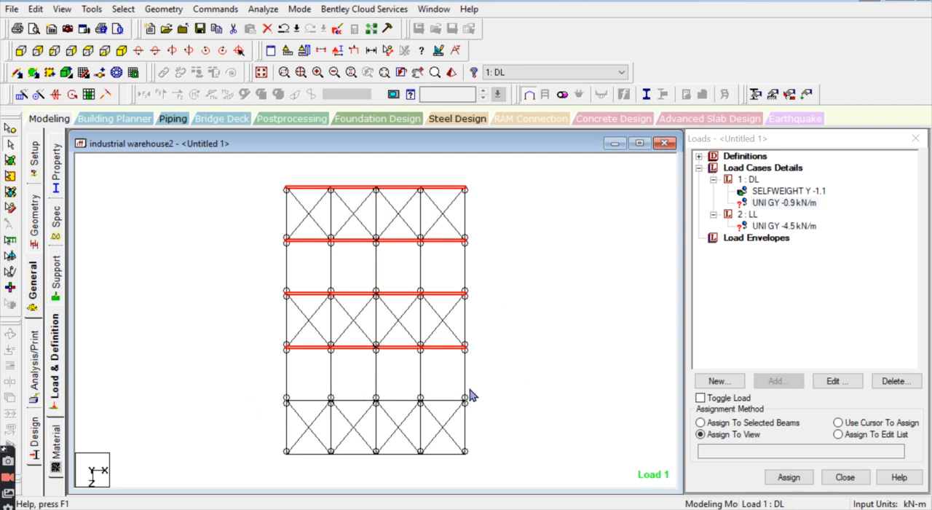
pyautogui.keyDown('ctrl'); pyautogui.moveTo(472, 394); pyautogui.dragTo(231, 403); pyautogui.keyUp('ctrl')
pyautogui.keyDown('ctrl'); pyautogui.moveTo(267, 444); pyautogui.dragTo(504, 473); pyautogui.keyUp('ctrl')
pyautogui.click(762, 421)
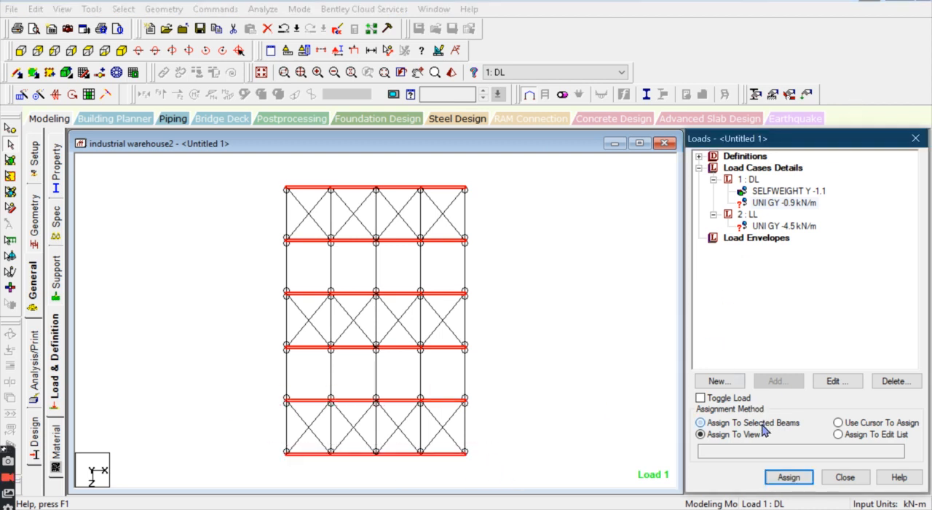
pyautogui.click(787, 478)
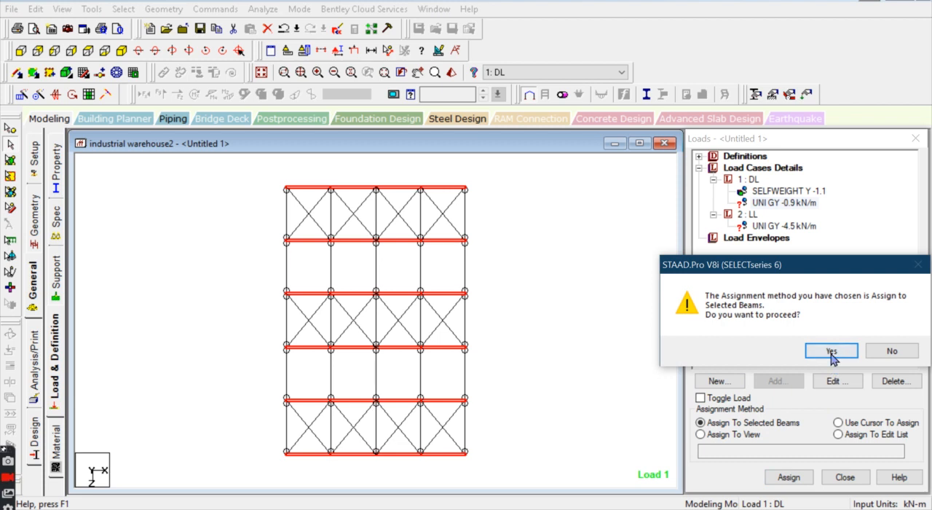
pyautogui.click(829, 352)
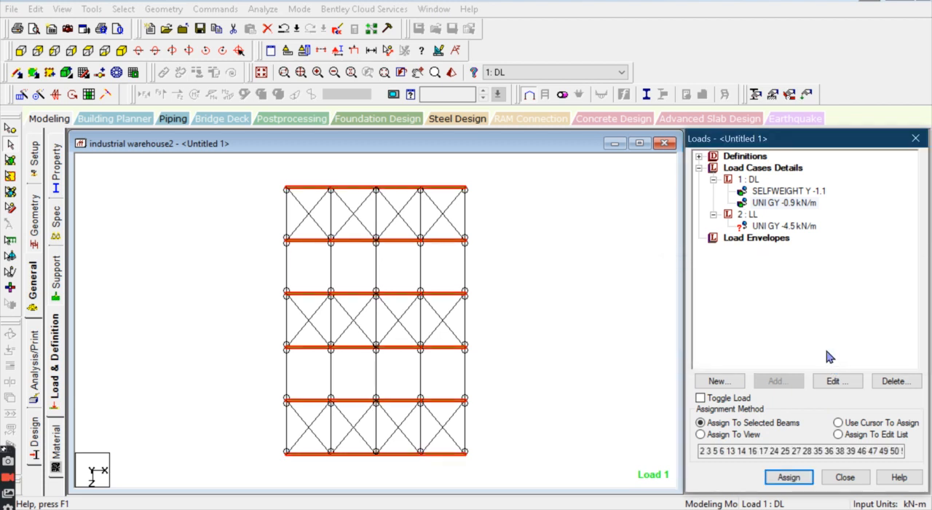
# Step: Assign the -4.5 kN/m live load to the selected rafters and display the whole structure in isometric view
pyautogui.click(783, 226)
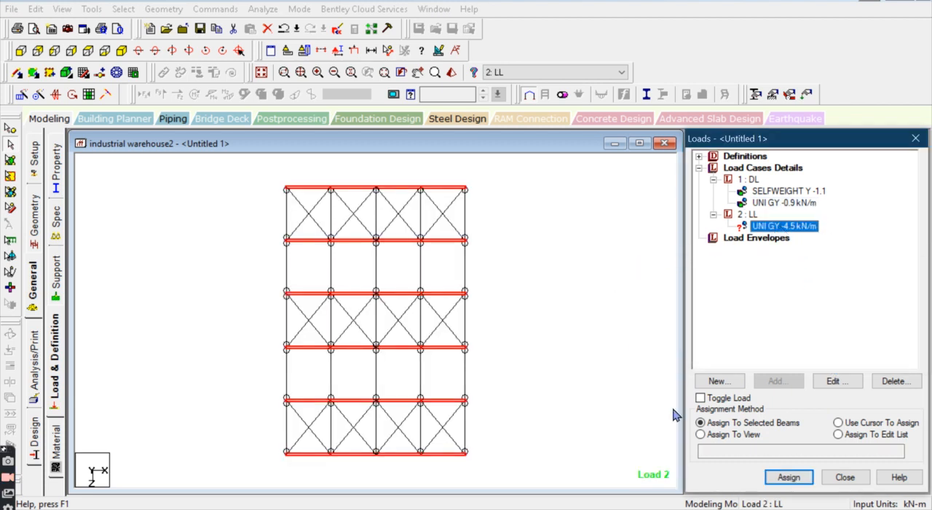
pyautogui.click(788, 477)
pyautogui.click(830, 351)
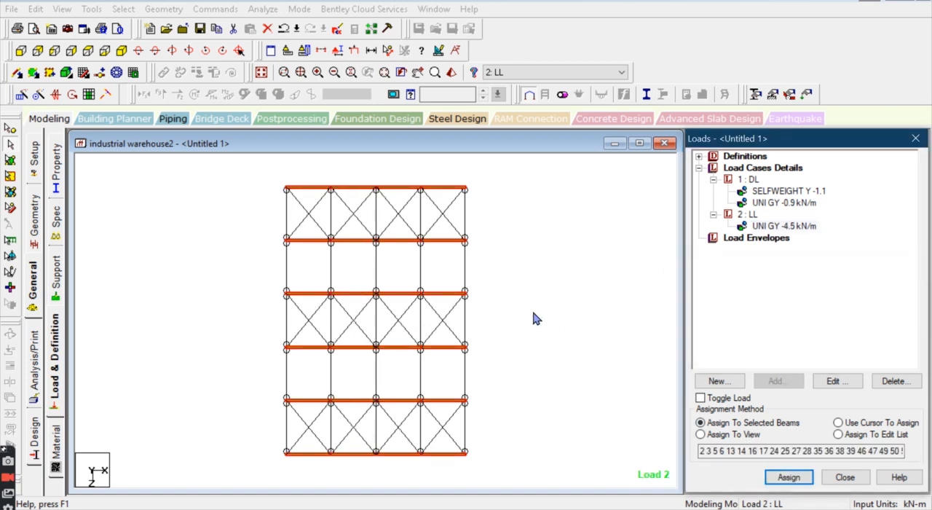
pyautogui.click(121, 51)
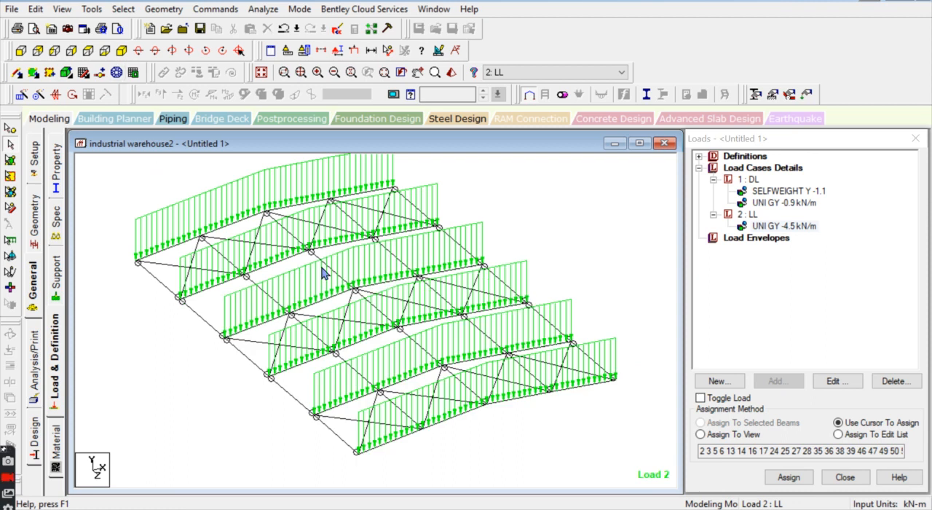
pyautogui.click(262, 73)
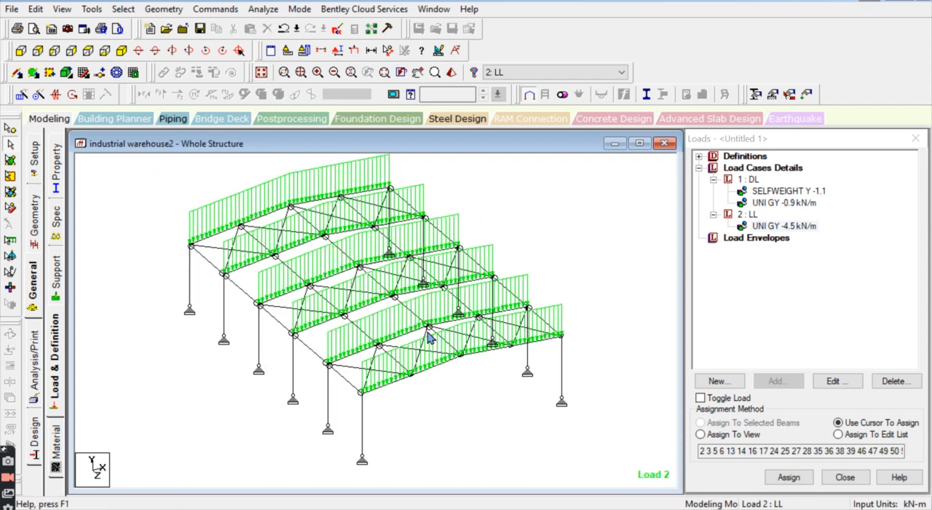
# Step: Add a primary load case of loading type Wind titled WL1 to the load cases
pyautogui.click(757, 168)
pyautogui.click(778, 381)
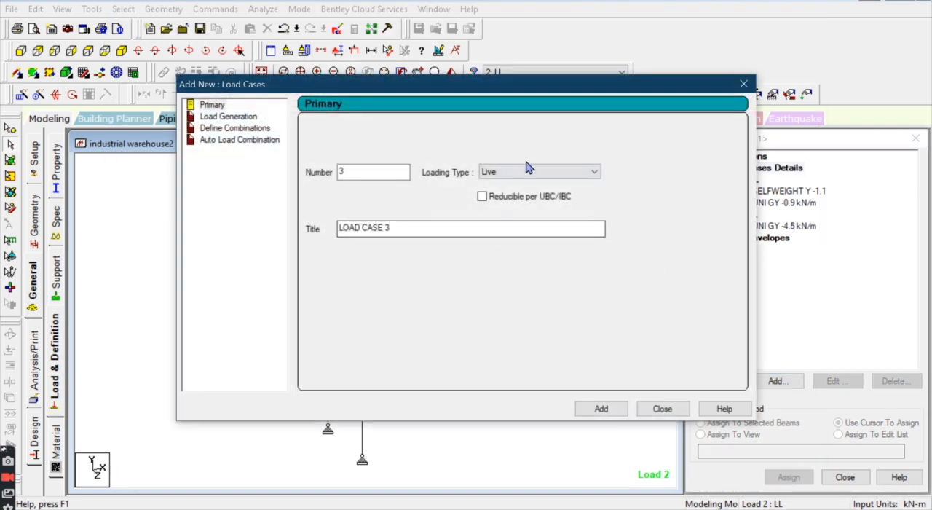
pyautogui.click(519, 182)
pyautogui.click(516, 221)
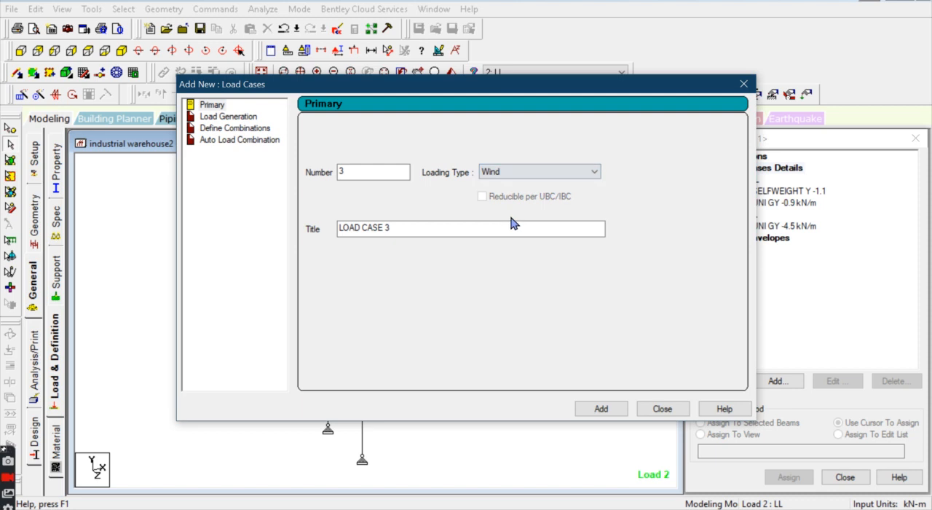
pyautogui.moveTo(412, 223); pyautogui.dragTo(212, 255)
pyautogui.write('WL1')
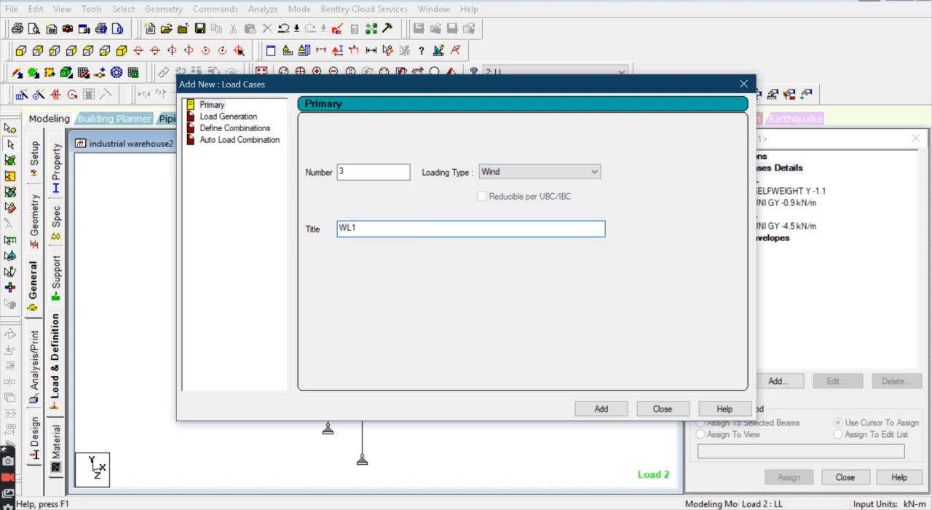
pyautogui.press('Return')
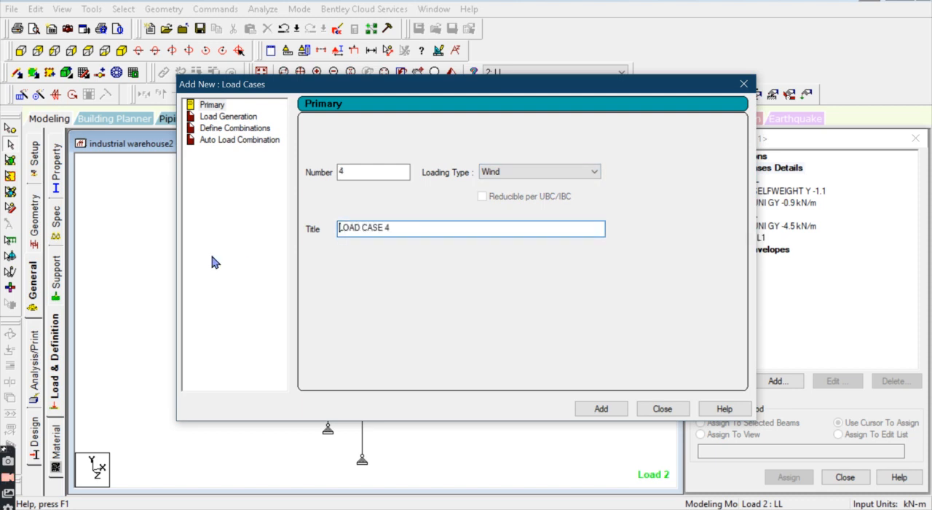
# Step: Add five more primary load cases of type Wind, titled WL2, WL3, WL4, WL5 and WL6, and finish adding cases
pyautogui.write('WL2')
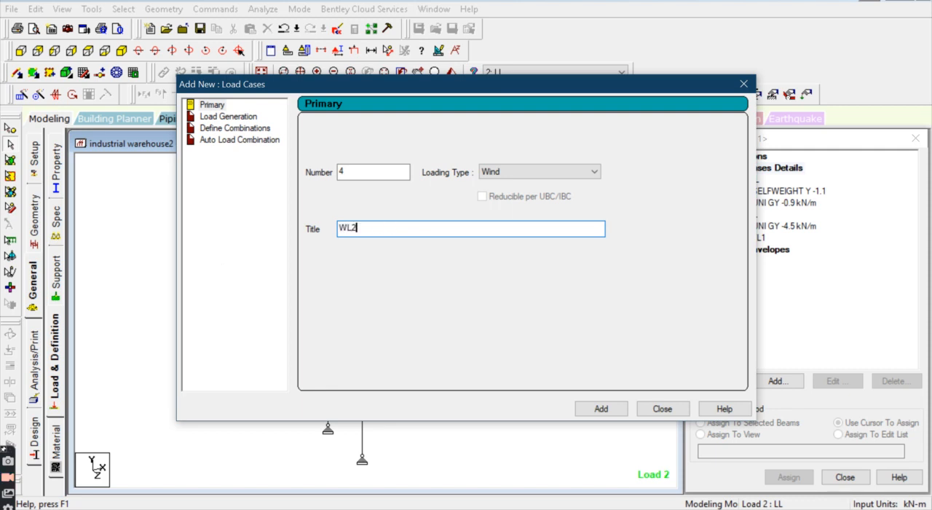
pyautogui.press('Return')
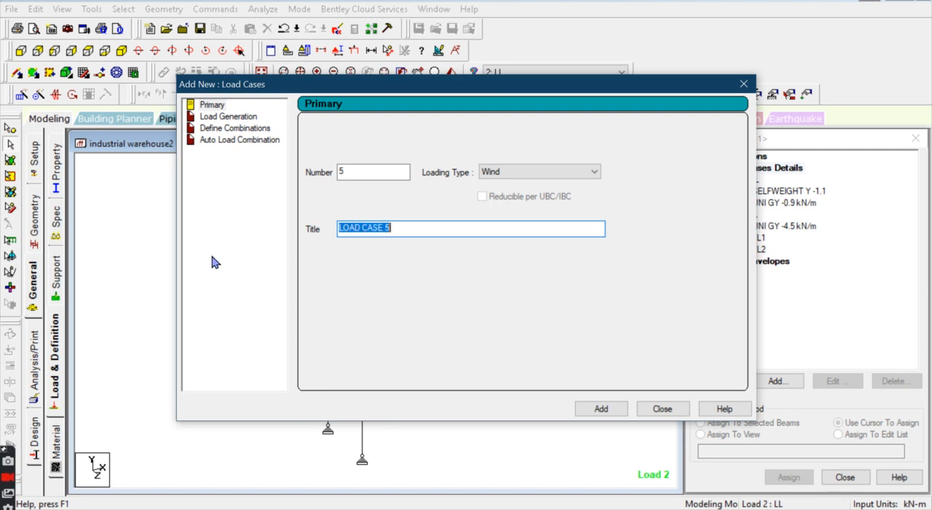
pyautogui.write('WL3')
pyautogui.press('Return')
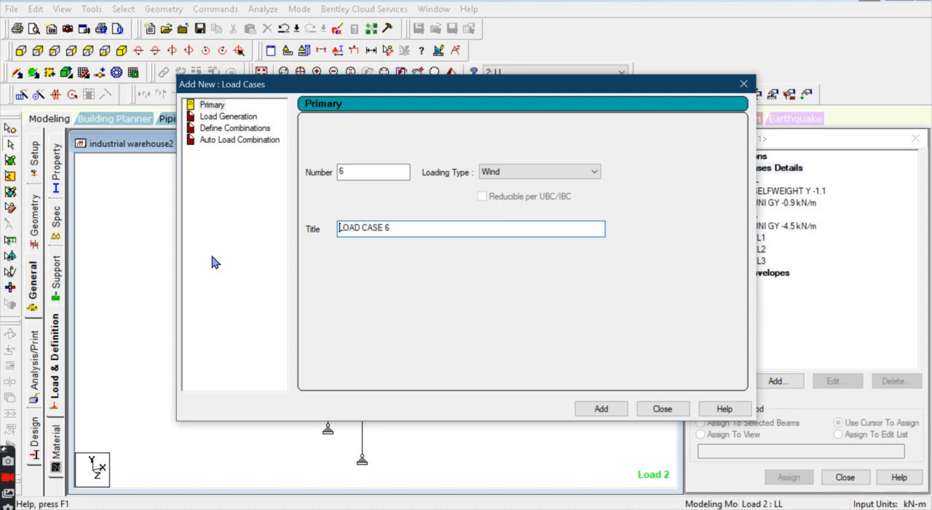
pyautogui.write('WL4')
pyautogui.press('Return')
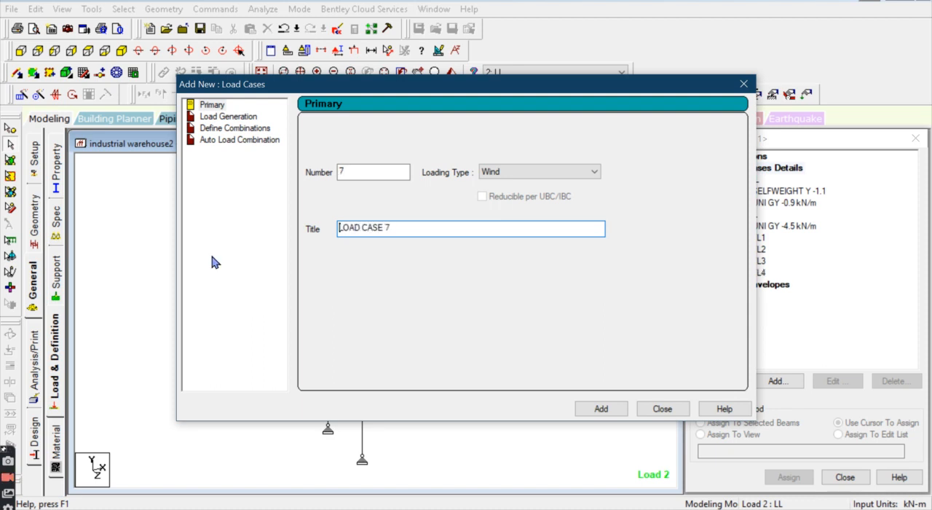
pyautogui.write('WL5')
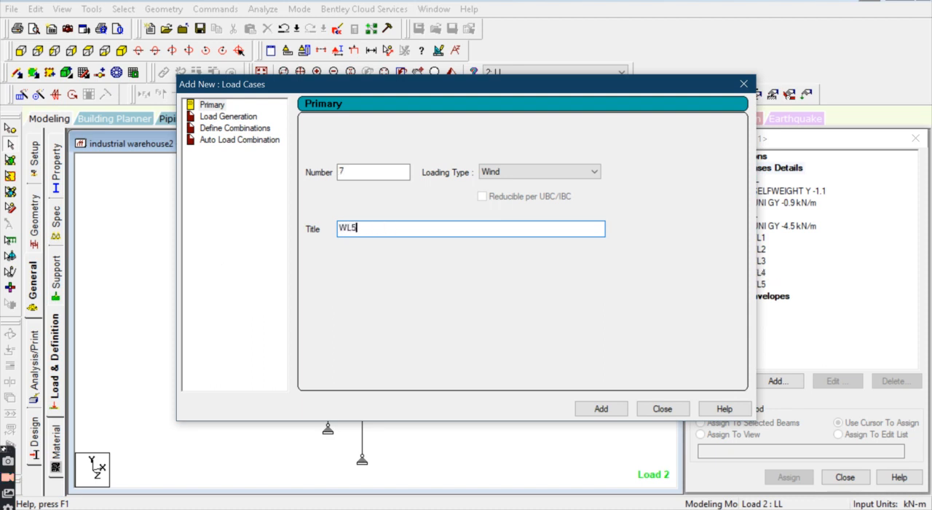
pyautogui.press('Return')
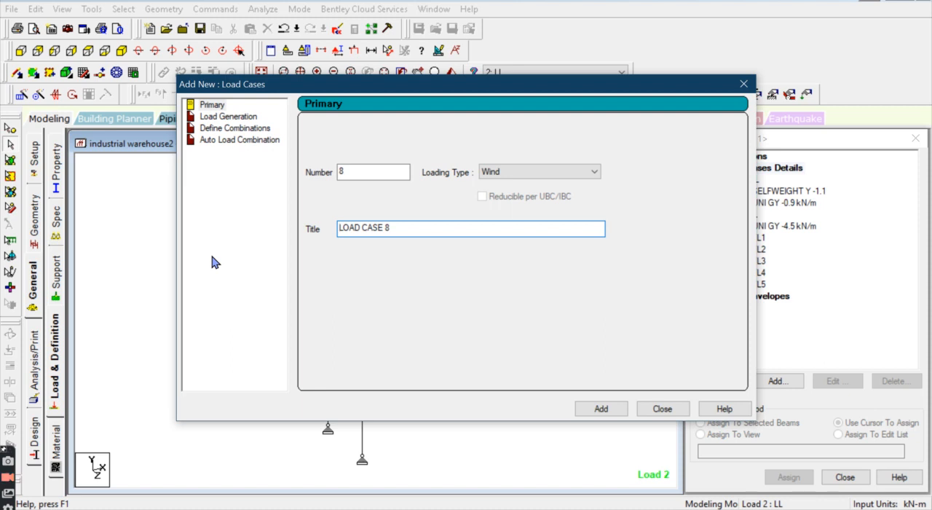
pyautogui.write('WL6')
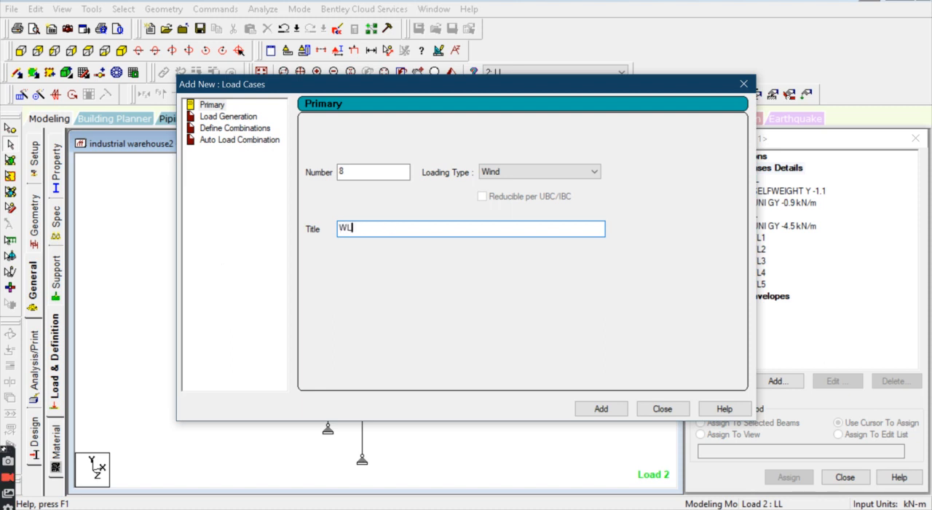
pyautogui.click(591, 409)
pyautogui.click(663, 408)
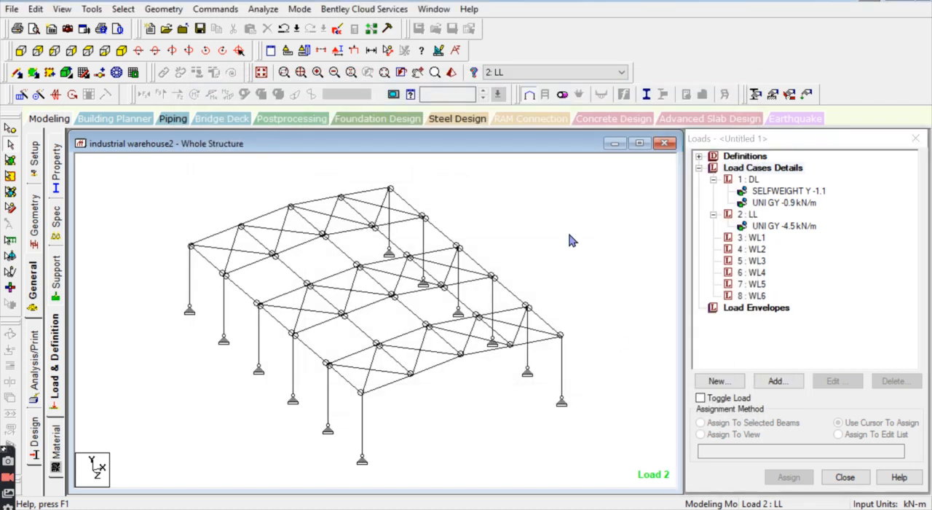
# Step: Switch to the Excel wind load calculation sheet and review the building's slope, sidewall bay spacing and end bay spacing
pyautogui.click(759, 230)
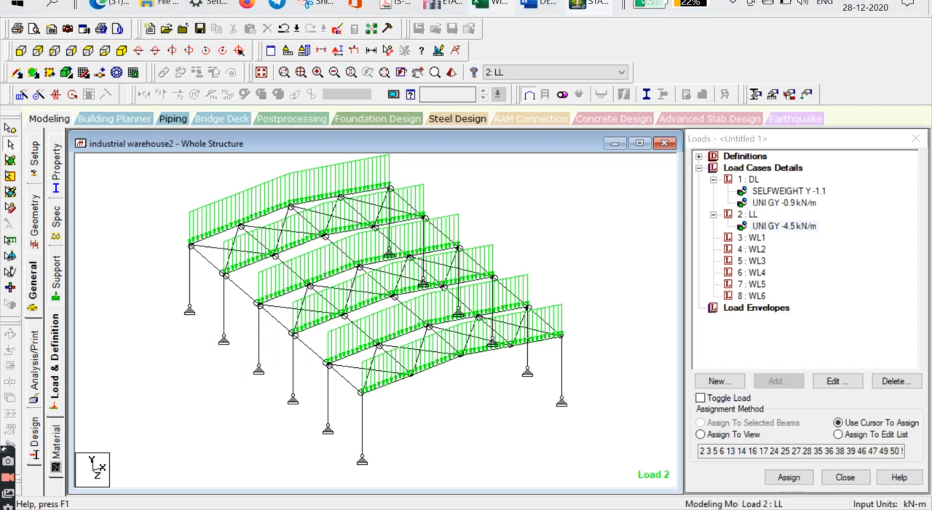
pyautogui.moveTo(488, 5)
pyautogui.click(489, 62)
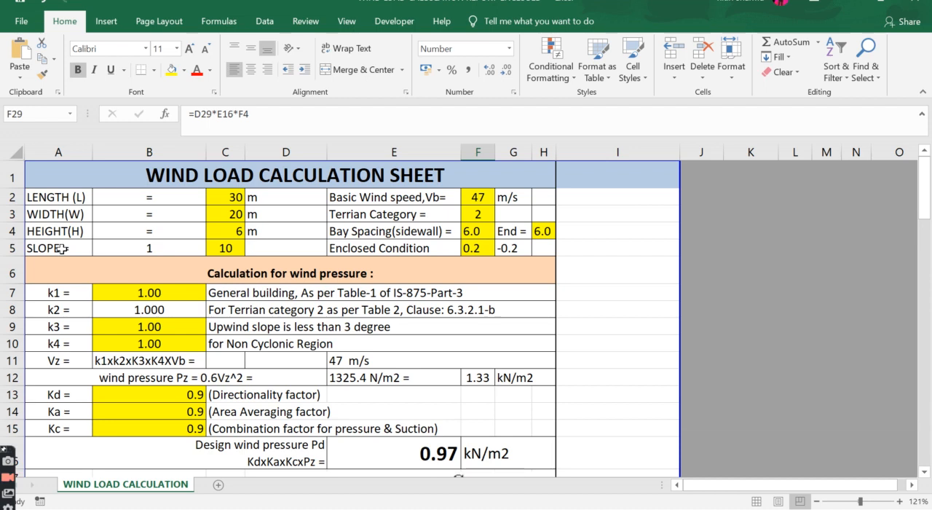
pyautogui.click(126, 249)
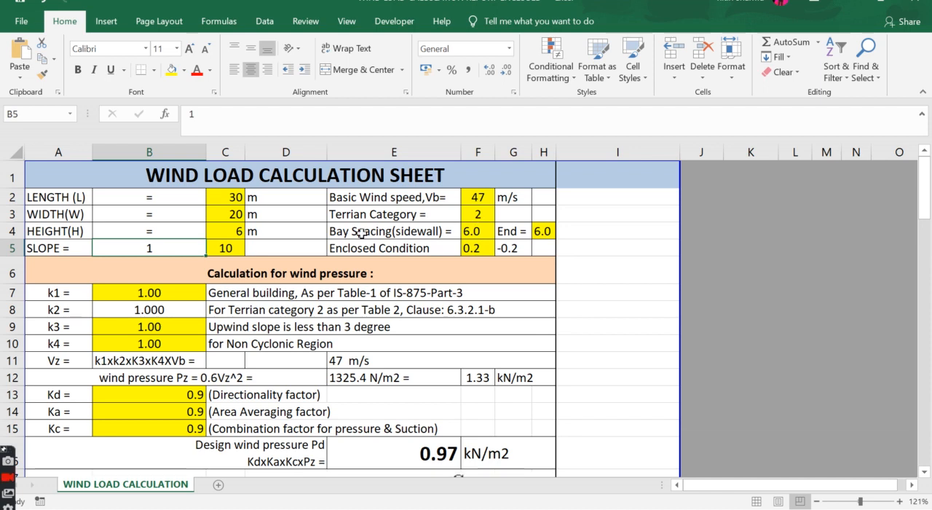
pyautogui.click(366, 233)
pyautogui.click(482, 230)
pyautogui.click(514, 233)
pyautogui.click(543, 231)
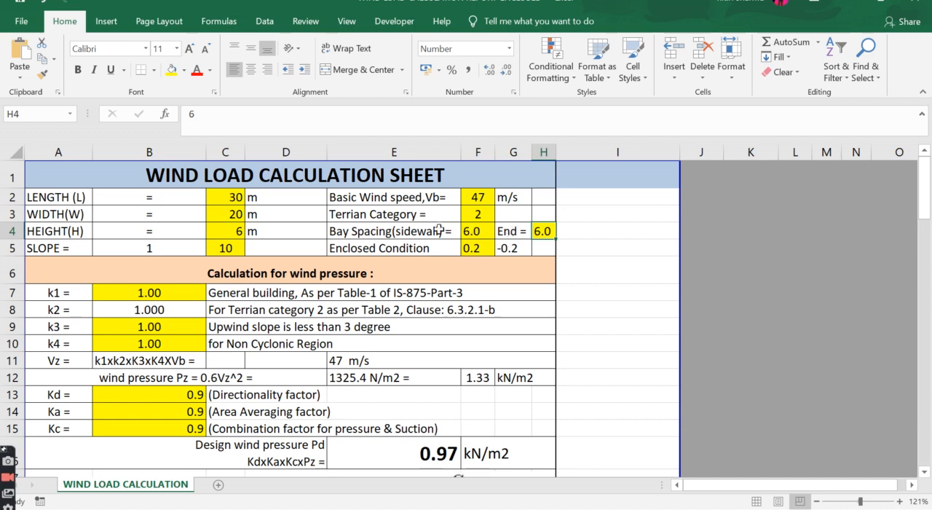
# Step: Examine the k1 and k2 factors in the wind pressure calculation together with their IS-875 Part 3 table and clause references
pyautogui.click(80, 291)
pyautogui.click(155, 292)
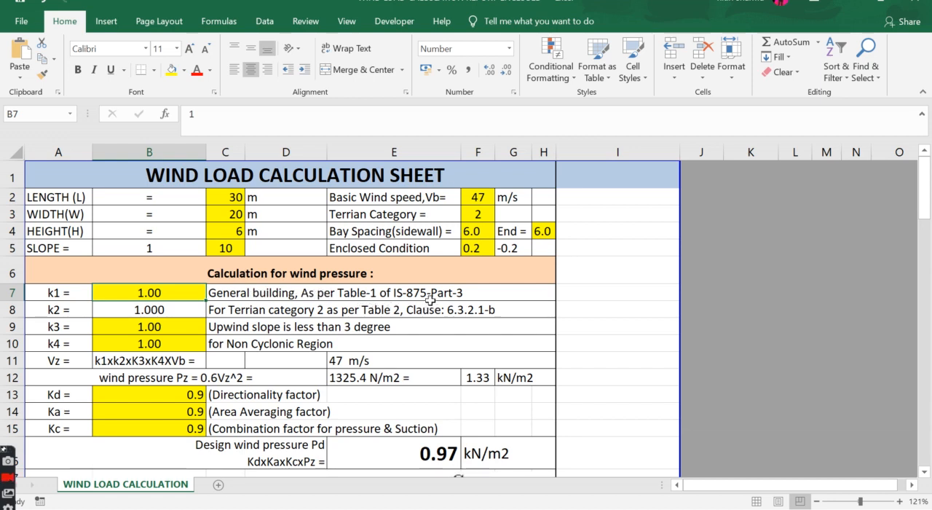
pyautogui.moveTo(924, 191); pyautogui.dragTo(924, 219)
pyautogui.click(373, 215)
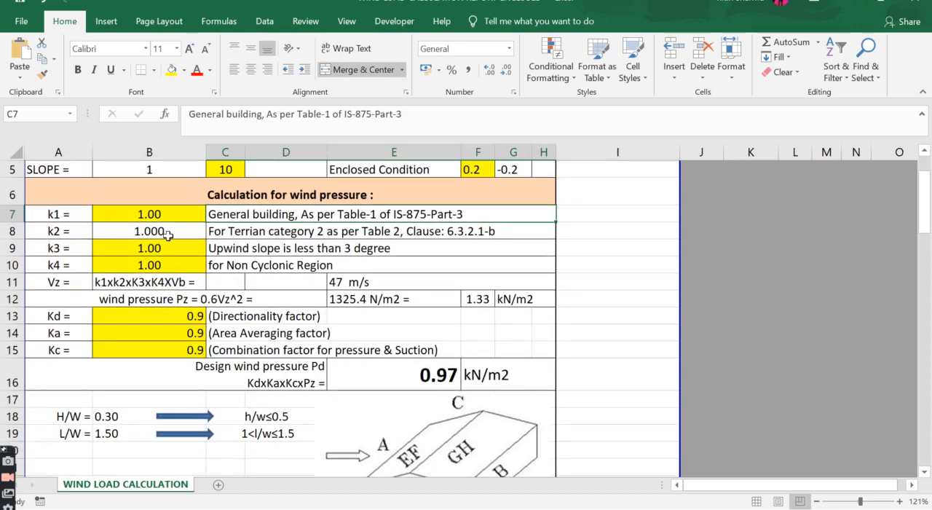
pyautogui.click(158, 228)
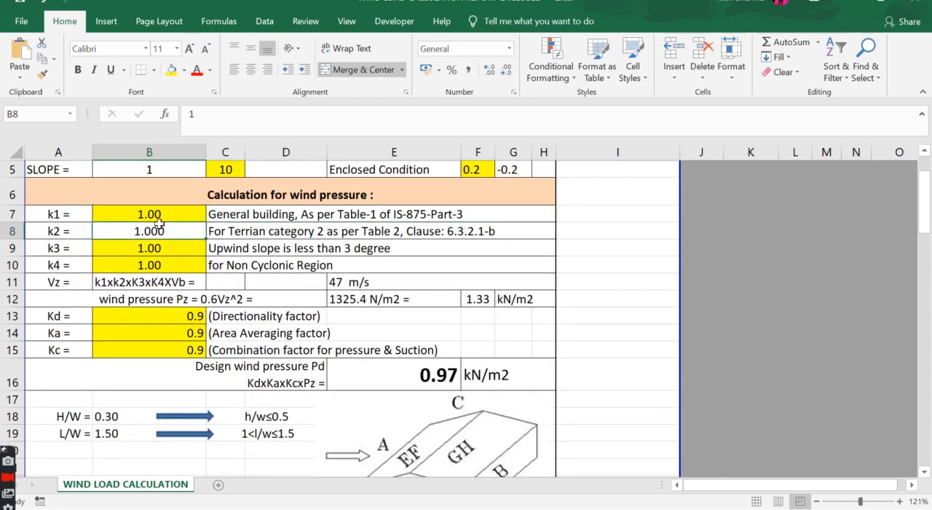
pyautogui.click(45, 218)
pyautogui.click(193, 214)
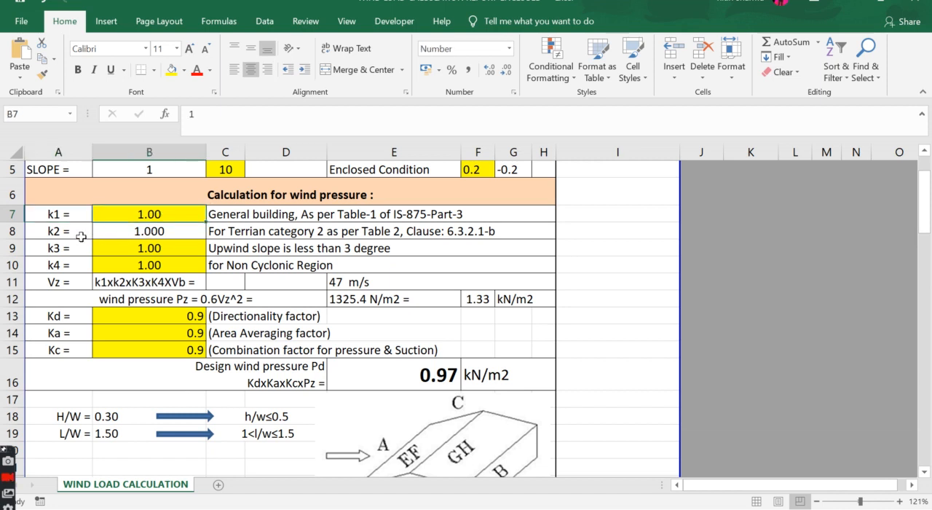
pyautogui.click(77, 235)
pyautogui.click(143, 226)
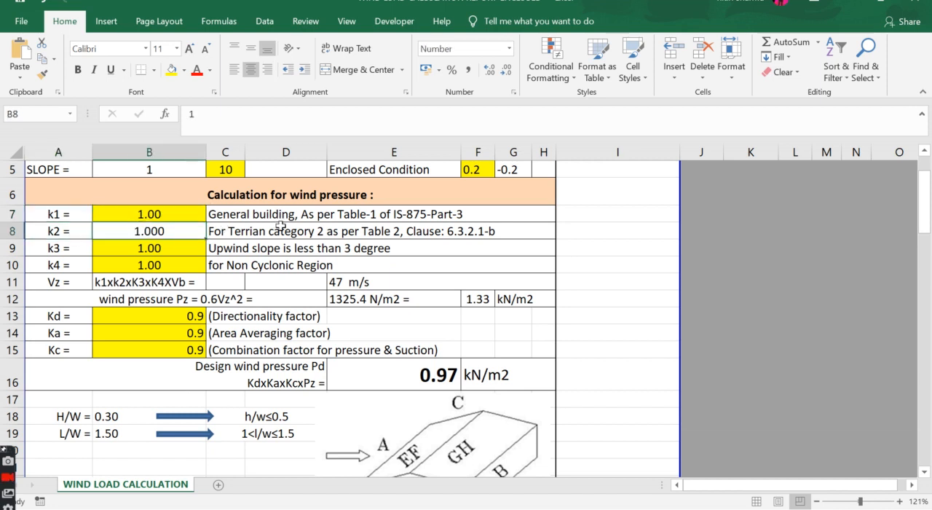
pyautogui.click(267, 234)
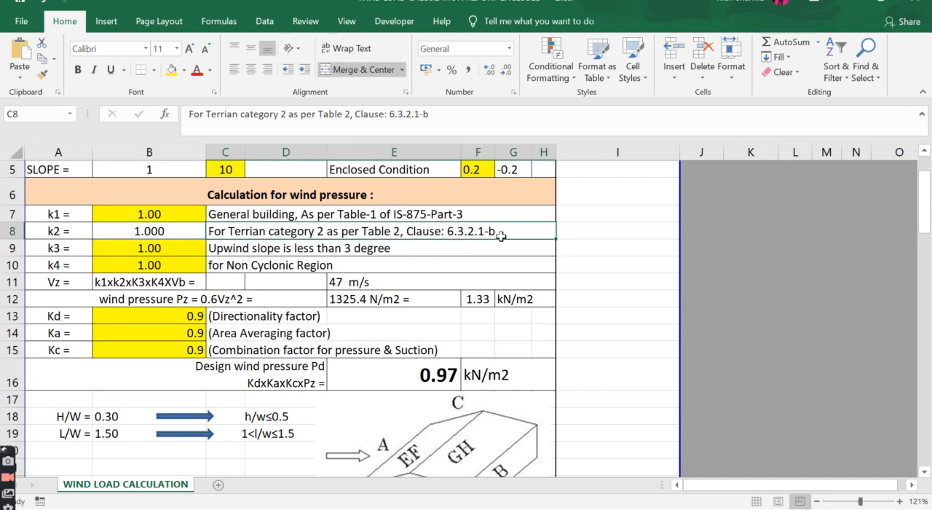
pyautogui.click(43, 234)
pyautogui.click(131, 234)
pyautogui.click(67, 232)
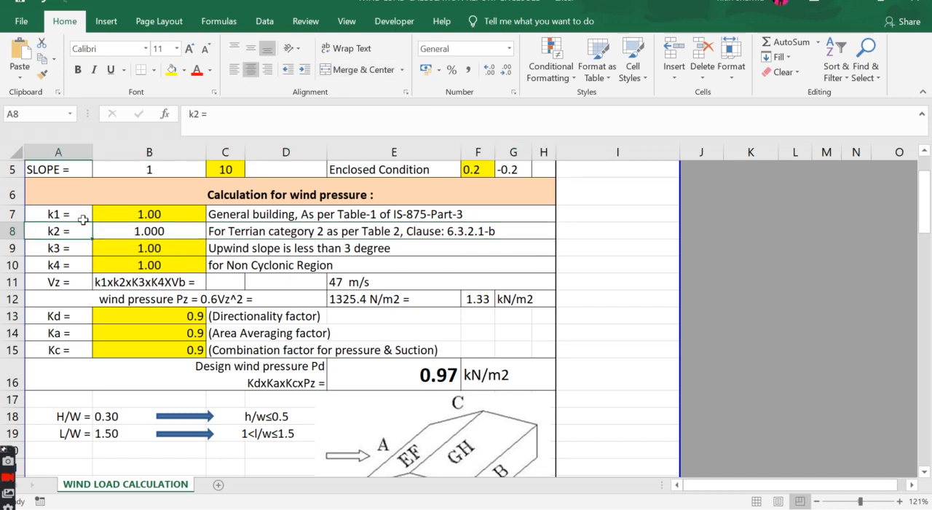
pyautogui.click(89, 214)
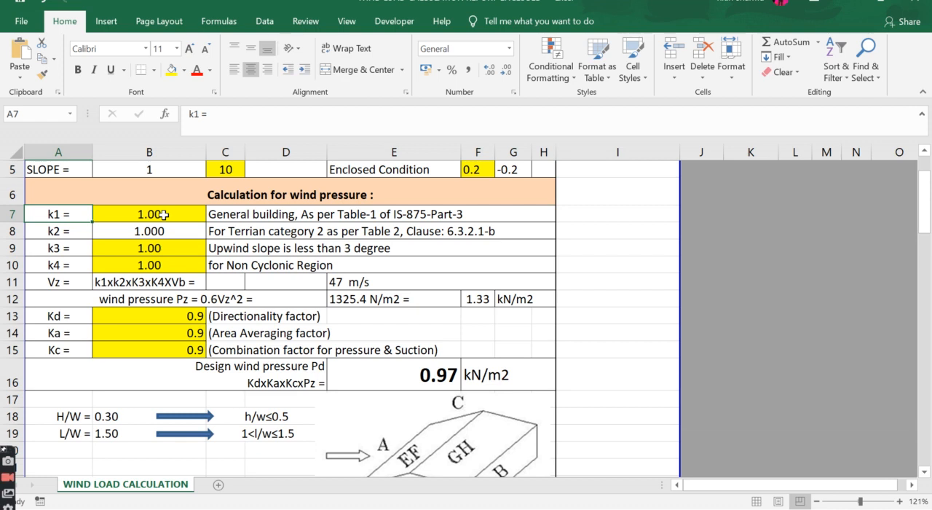
# Step: Examine the k3 and k4 factors in the wind pressure calculation
pyautogui.click(77, 251)
pyautogui.click(156, 252)
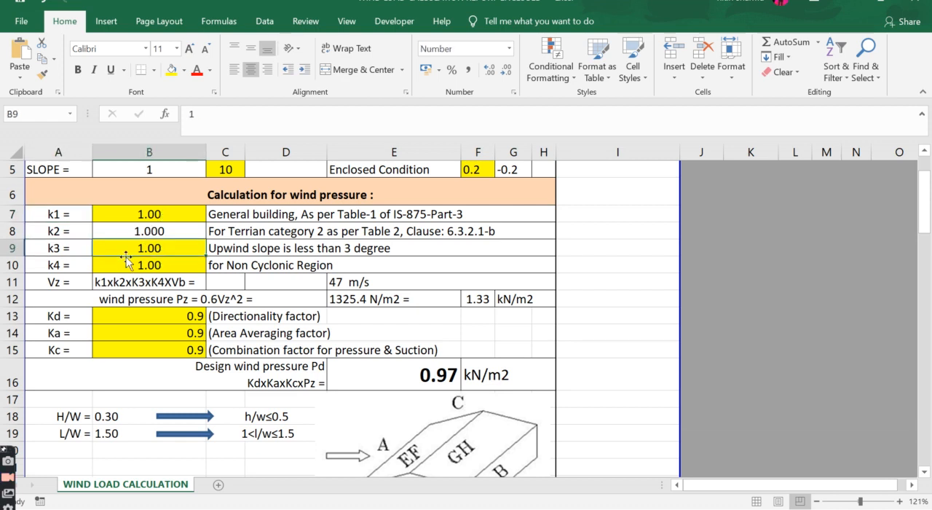
pyautogui.click(67, 260)
pyautogui.click(144, 259)
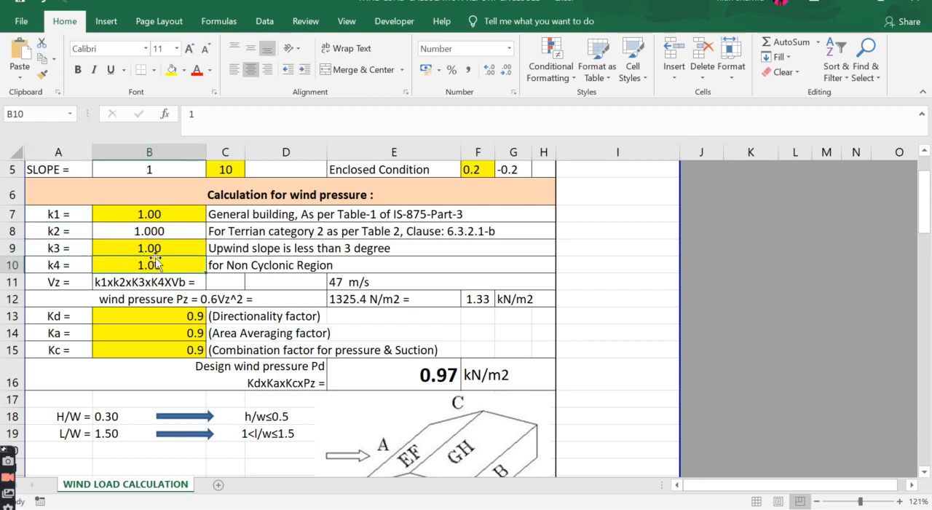
pyautogui.click(70, 247)
pyautogui.click(140, 248)
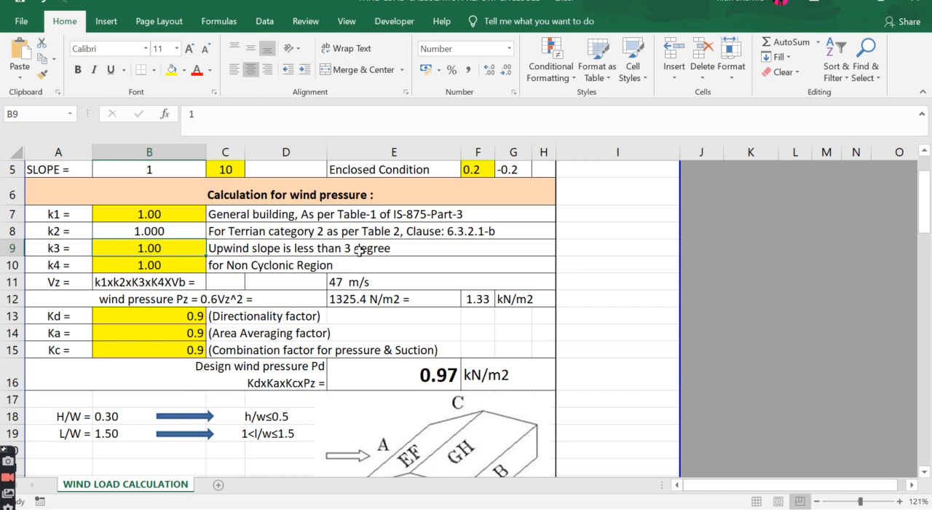
pyautogui.click(76, 268)
# Step: Review the design wind speed Vz row, its k1 to k4 and Vb product and the formula behind it
pyautogui.moveTo(927, 227); pyautogui.dragTo(926, 235)
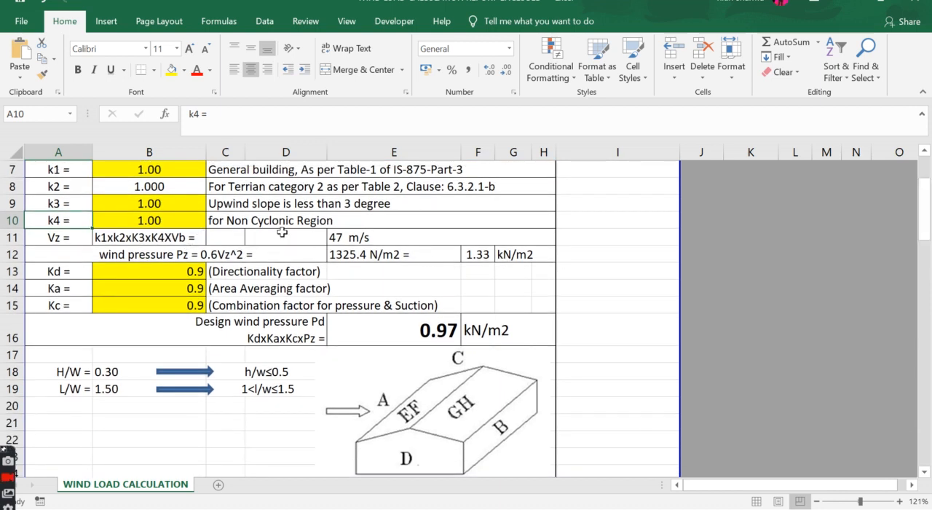
pyautogui.click(48, 237)
pyautogui.click(100, 240)
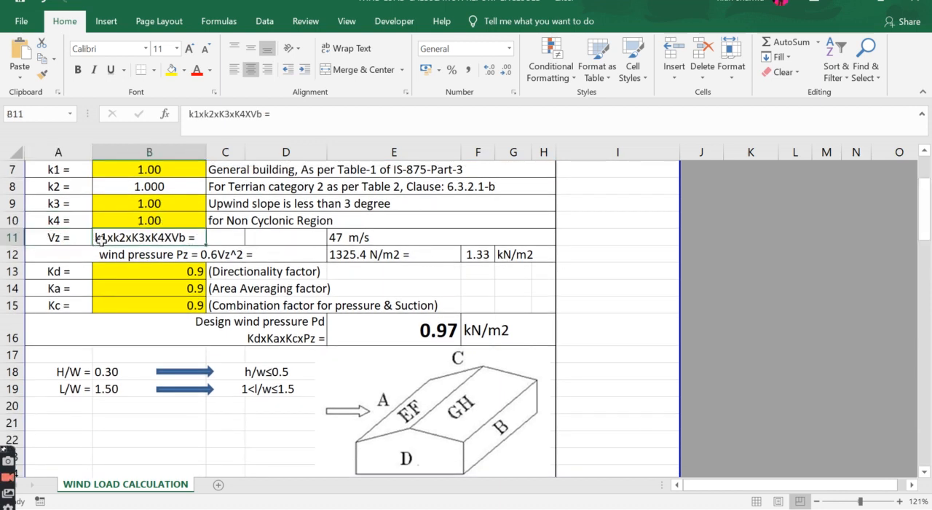
pyautogui.click(399, 242)
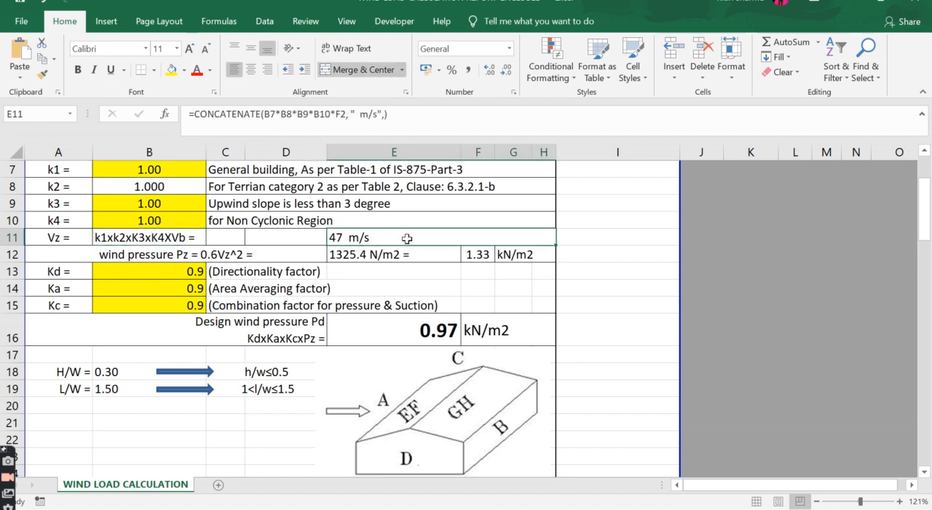
# Step: Review the design wind pressure factors, the H/W and L/W ratios, and the building diagram labelling surfaces A to GH
pyautogui.click(922, 409)
pyautogui.click(927, 172)
pyautogui.click(925, 472)
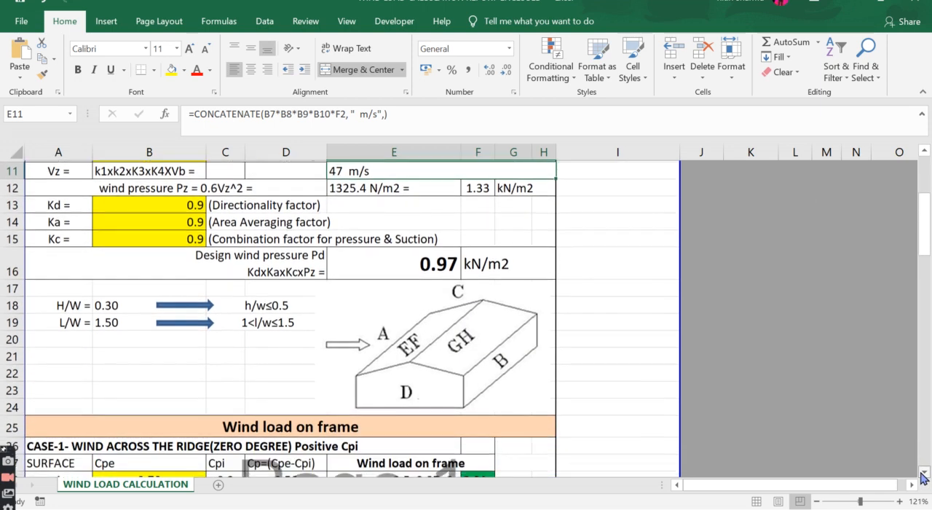
pyautogui.click(923, 474)
pyautogui.click(924, 474)
pyautogui.click(924, 473)
pyautogui.click(924, 473)
pyautogui.click(924, 473)
pyautogui.click(924, 473)
pyautogui.click(923, 474)
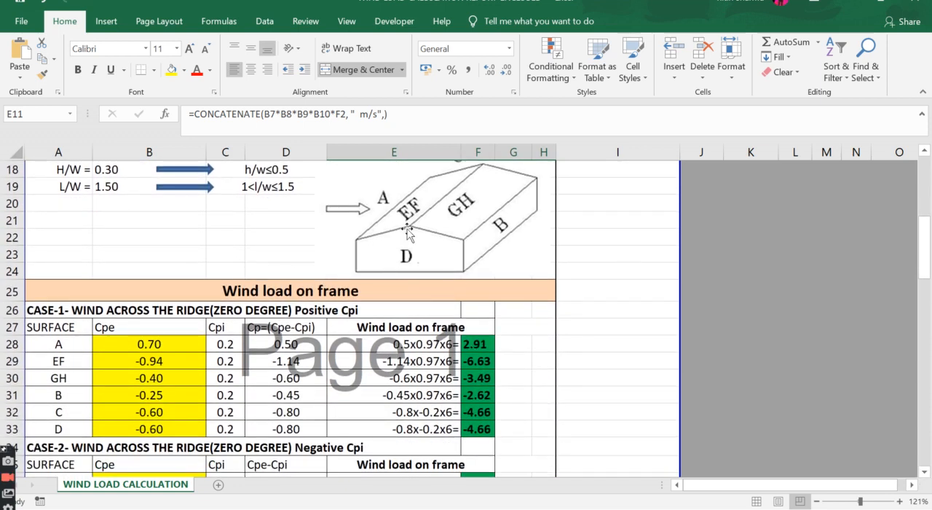
pyautogui.click(924, 151)
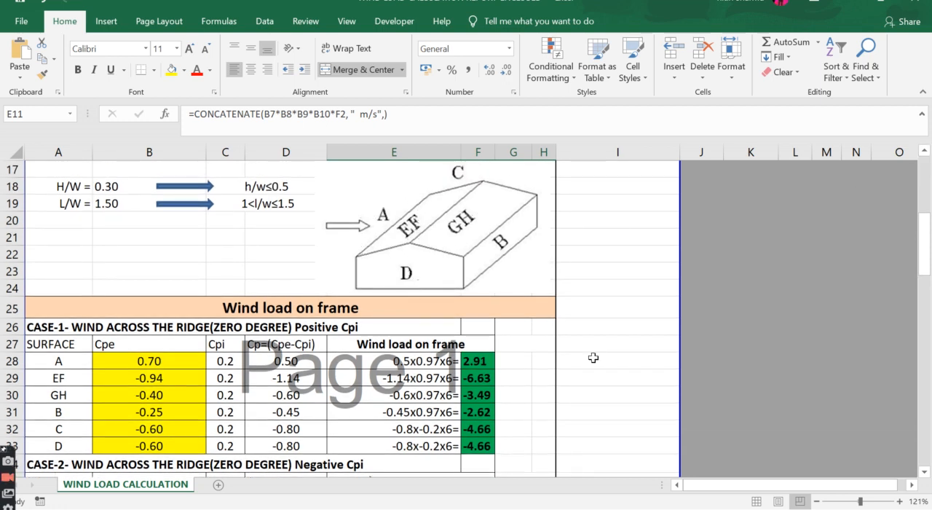
# Step: Examine surface A's Cpe, Cpi and wind load expression in Case-1, comparing its Cpi with the Case-2 table
pyautogui.click(68, 360)
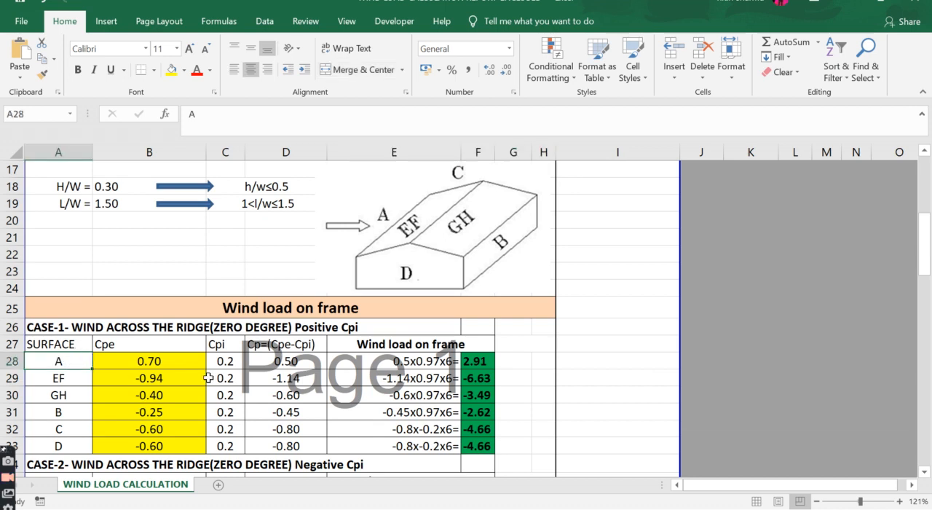
pyautogui.click(171, 361)
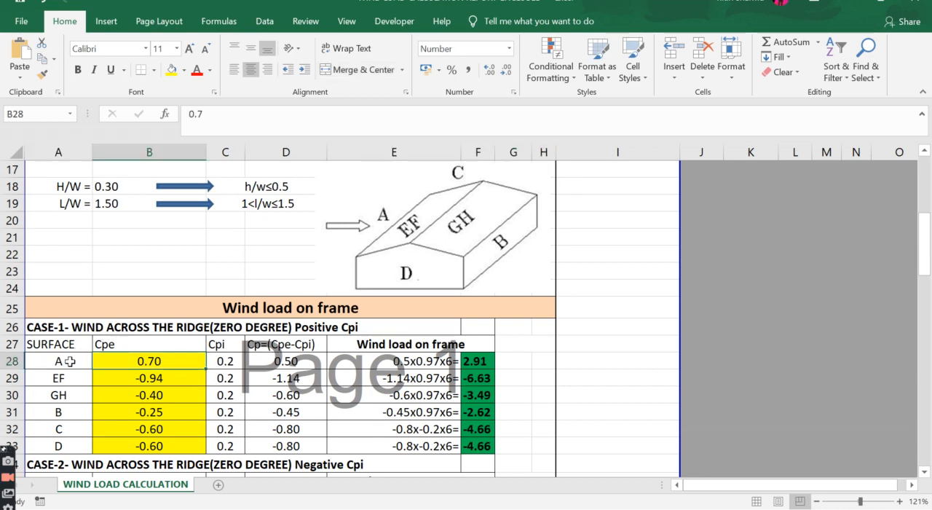
pyautogui.click(219, 344)
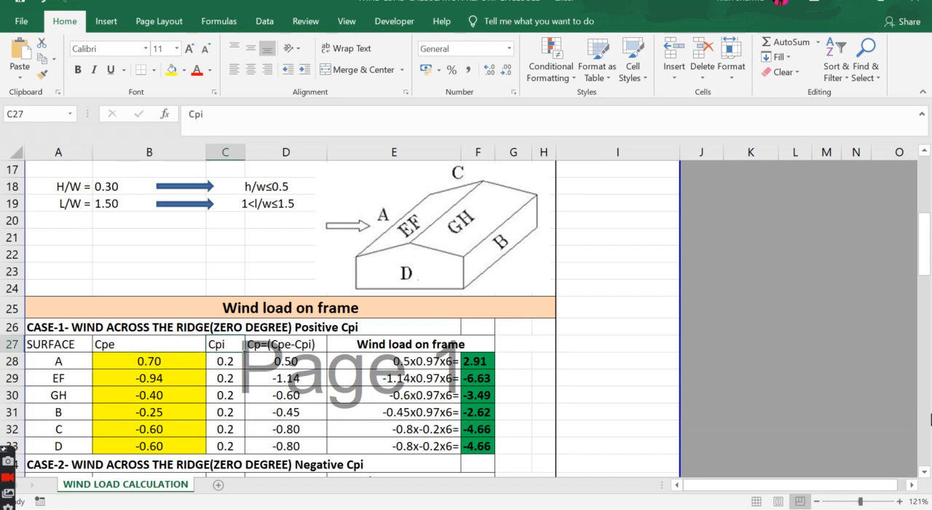
pyautogui.scroll(-2, 925, 472)
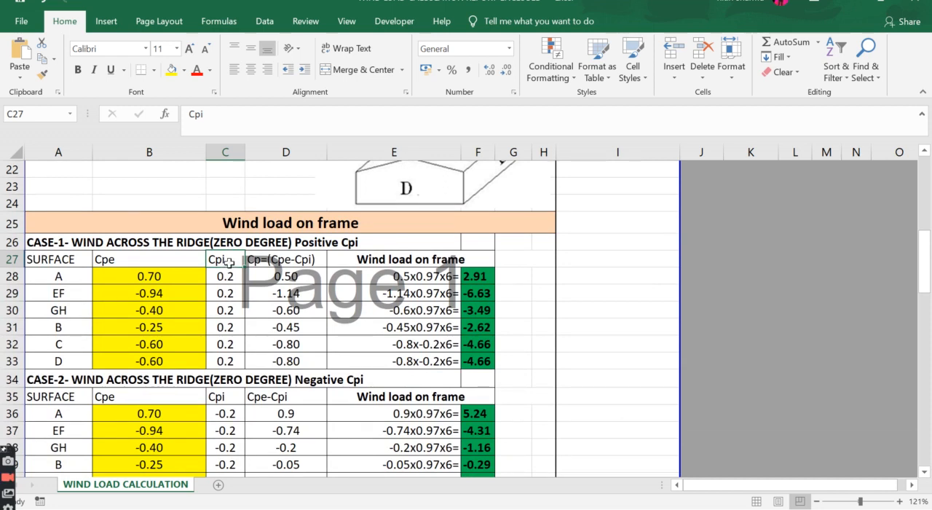
pyautogui.click(229, 412)
pyautogui.click(220, 275)
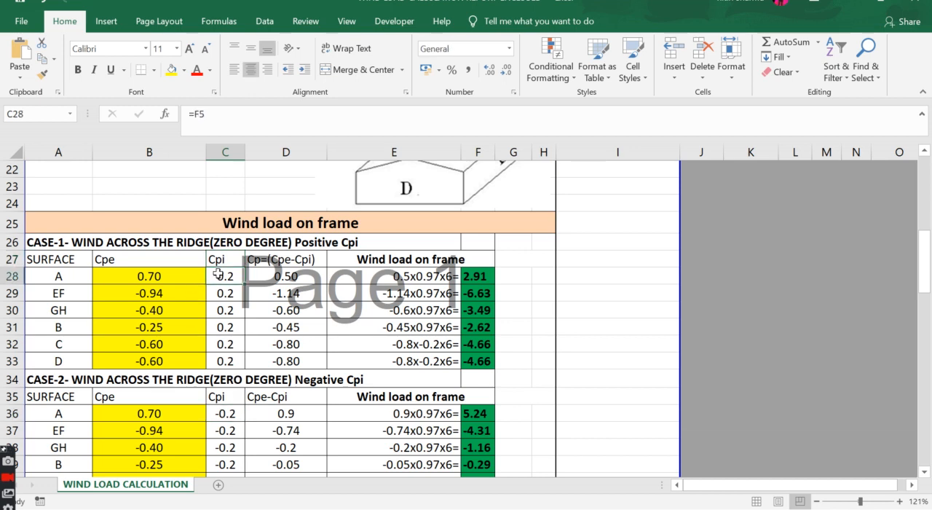
pyautogui.click(320, 276)
pyautogui.click(413, 275)
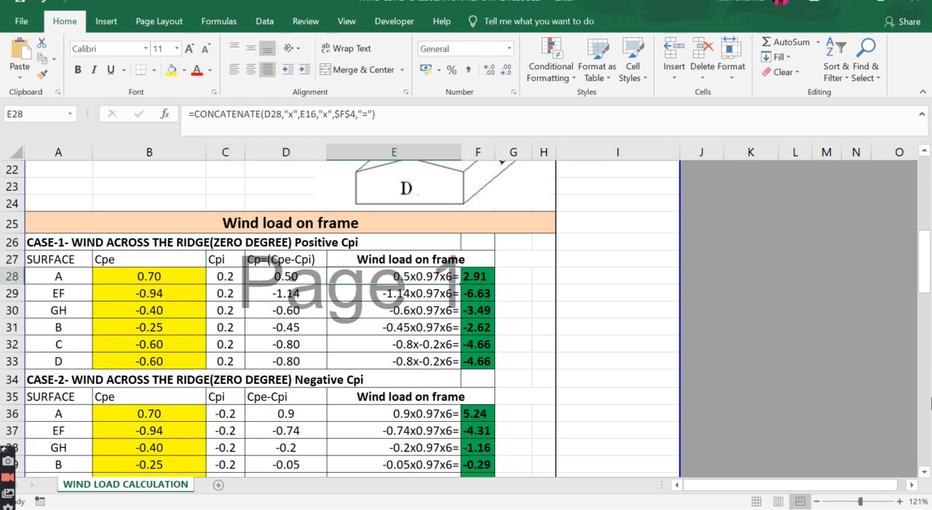
# Step: Review the wind load on frame results for every surface in the Case-1 and Case-2 tables
pyautogui.scroll(-1, 562, 296)
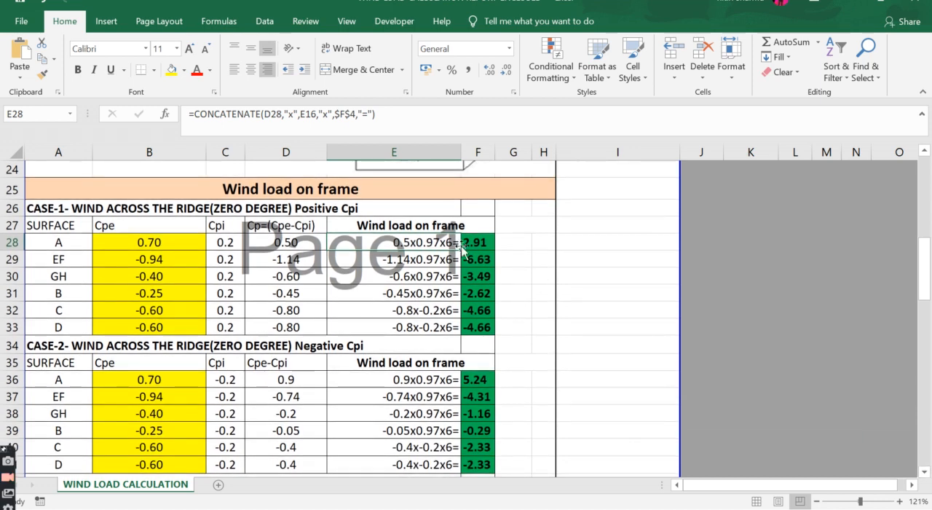
pyautogui.click(472, 243)
pyautogui.moveTo(472, 243); pyautogui.dragTo(472, 328)
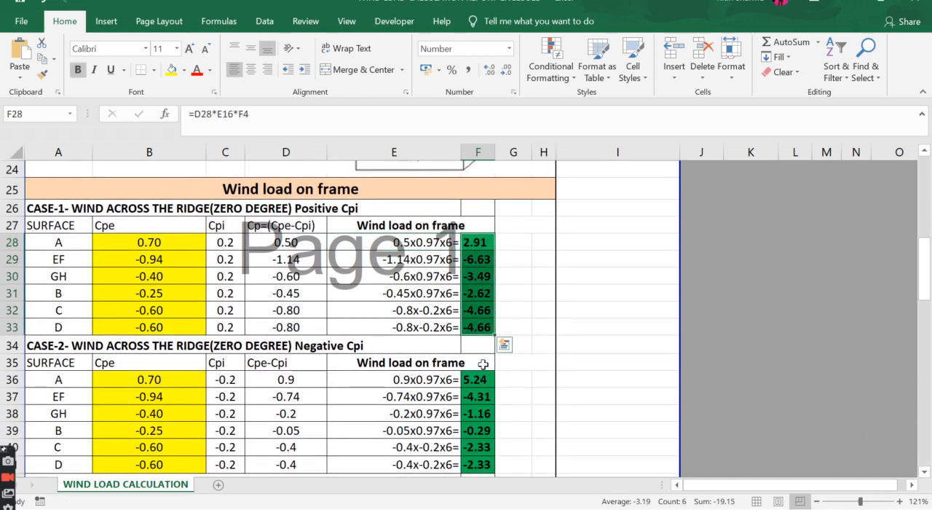
pyautogui.click(483, 365)
pyautogui.moveTo(476, 378); pyautogui.dragTo(481, 459)
pyautogui.click(781, 373)
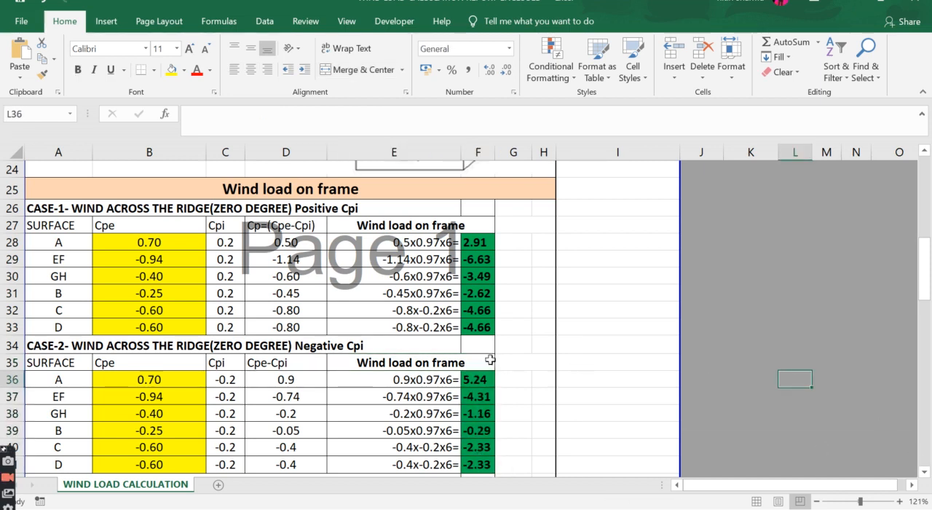
# Step: Examine the Case-1 wind load expressions and results, and look up the load for surface A
pyautogui.click(487, 361)
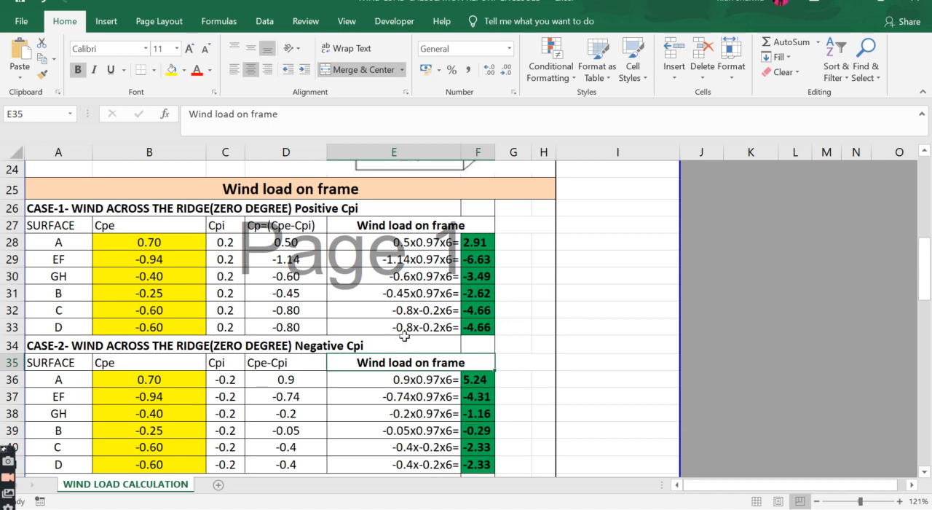
pyautogui.click(403, 338)
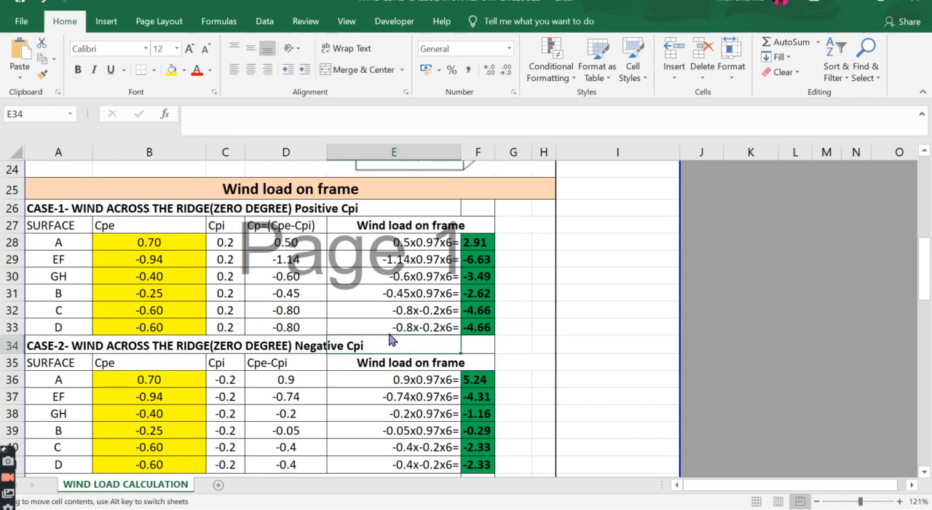
pyautogui.click(405, 294)
pyautogui.click(427, 271)
pyautogui.click(427, 240)
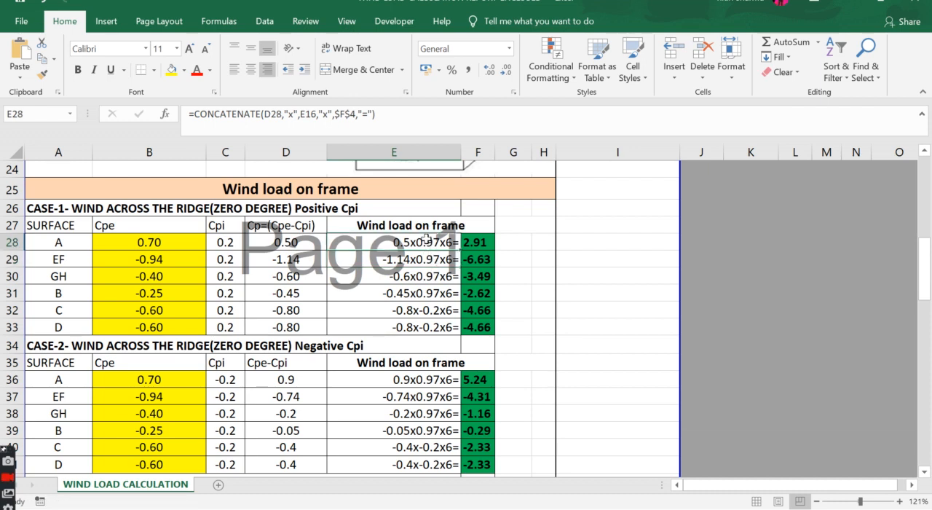
pyautogui.moveTo(472, 240); pyautogui.dragTo(481, 325)
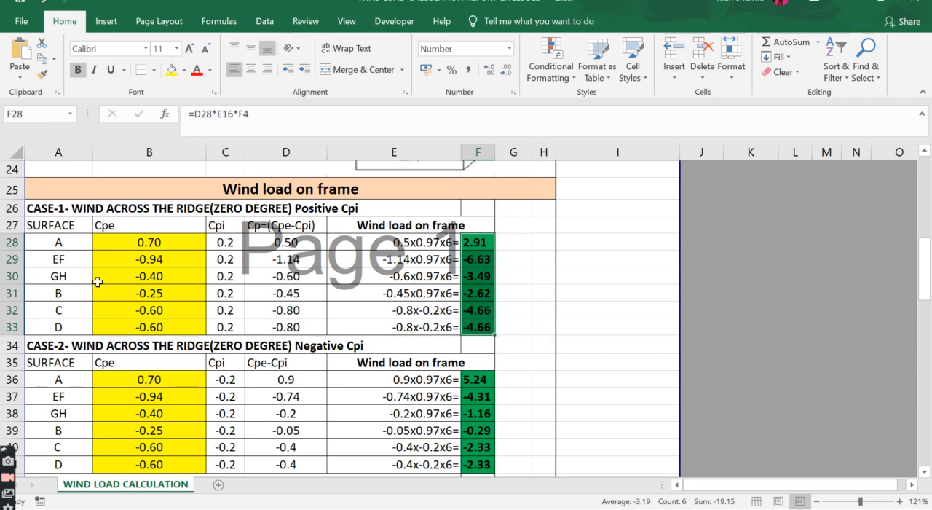
pyautogui.click(55, 244)
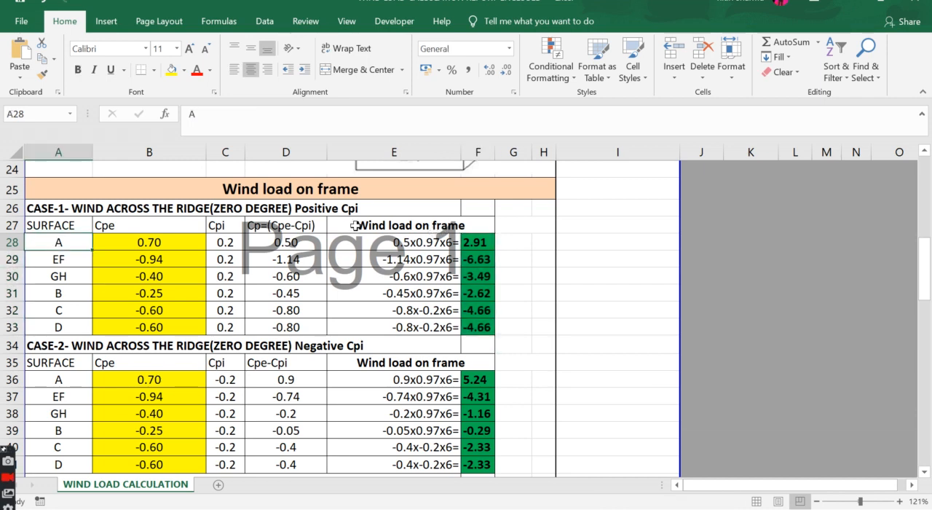
pyautogui.click(474, 243)
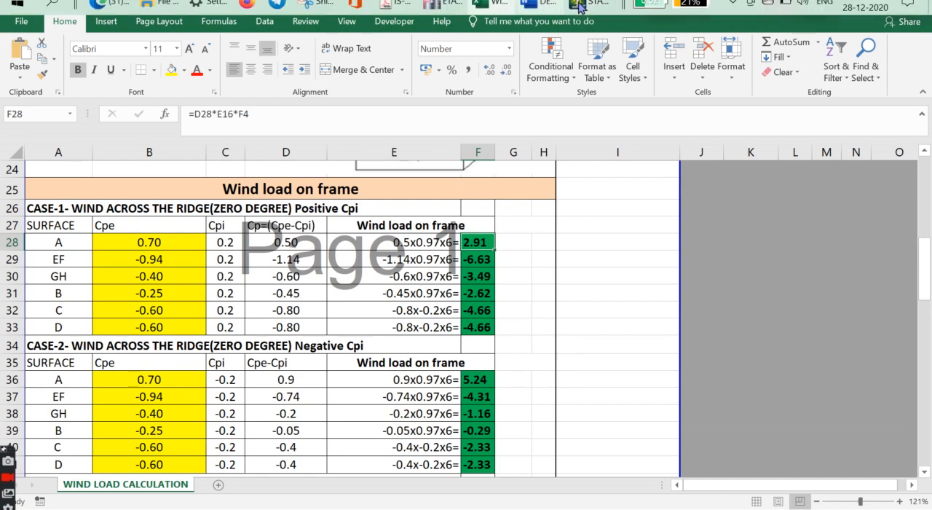
# Step: Switch to STAAD.Pro and save the modified structure
pyautogui.click(579, 6)
pyautogui.click(804, 349)
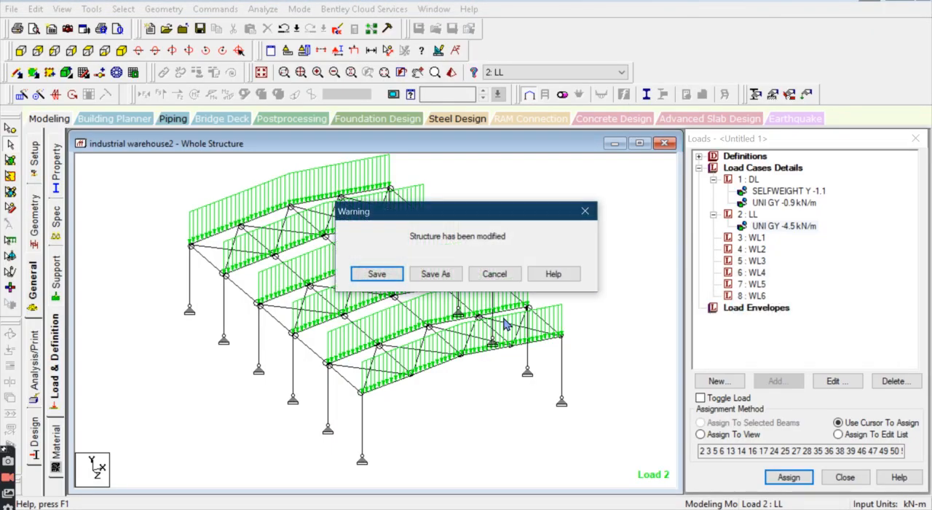
pyautogui.click(358, 277)
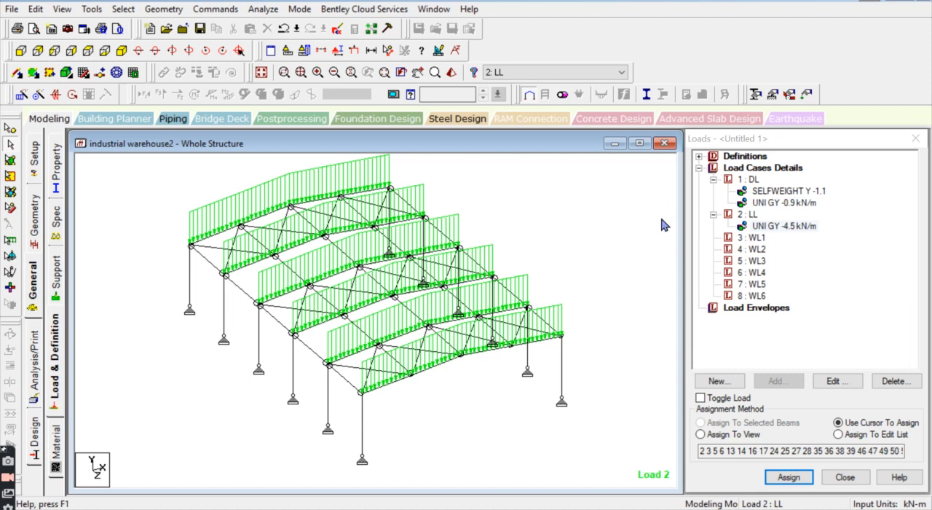
# Step: Add a uniform member force of 2.91 kN/m in the GX direction to load case WL1, checking the value against the Excel sheet
pyautogui.click(762, 239)
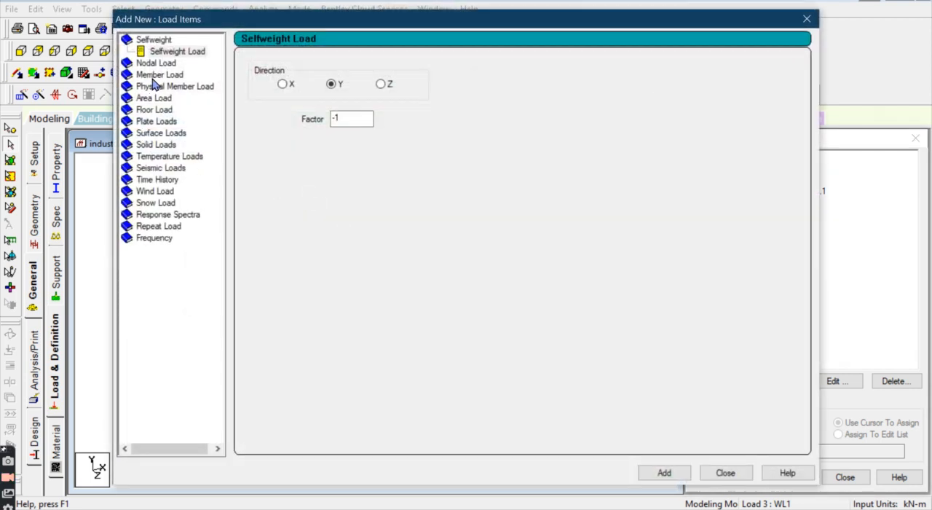
pyautogui.click(155, 76)
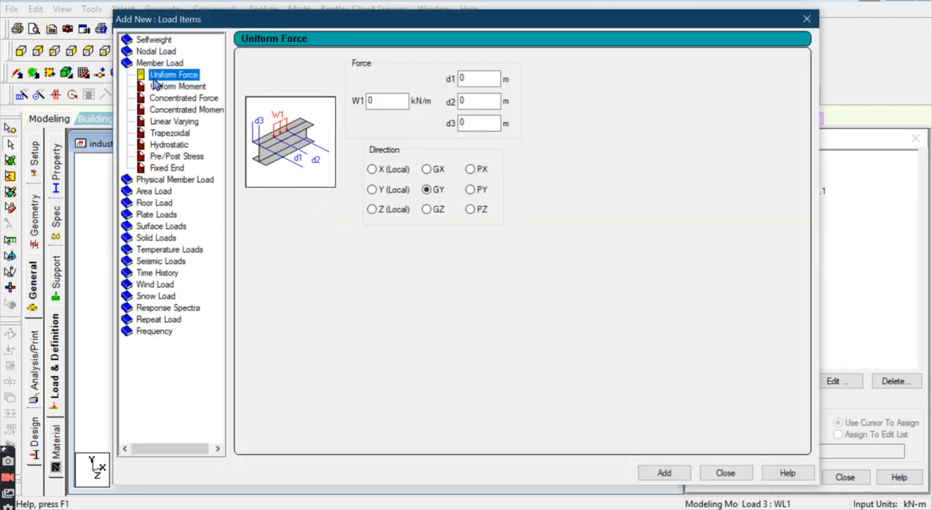
pyautogui.doubleClick(381, 101)
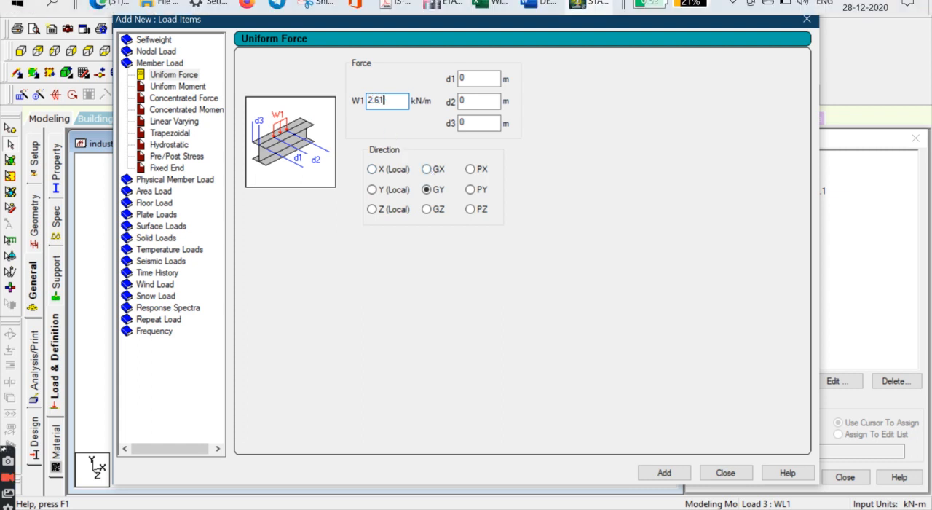
pyautogui.click(495, 8)
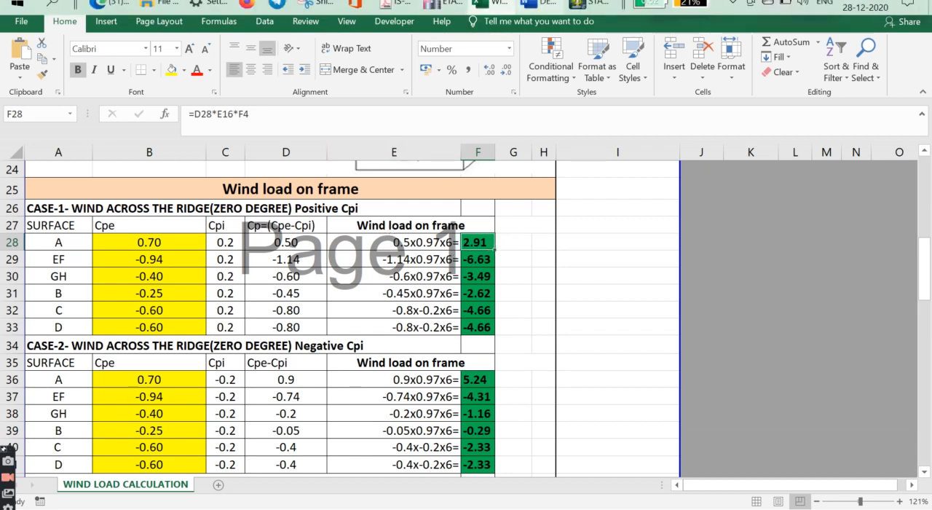
pyautogui.click(583, 6)
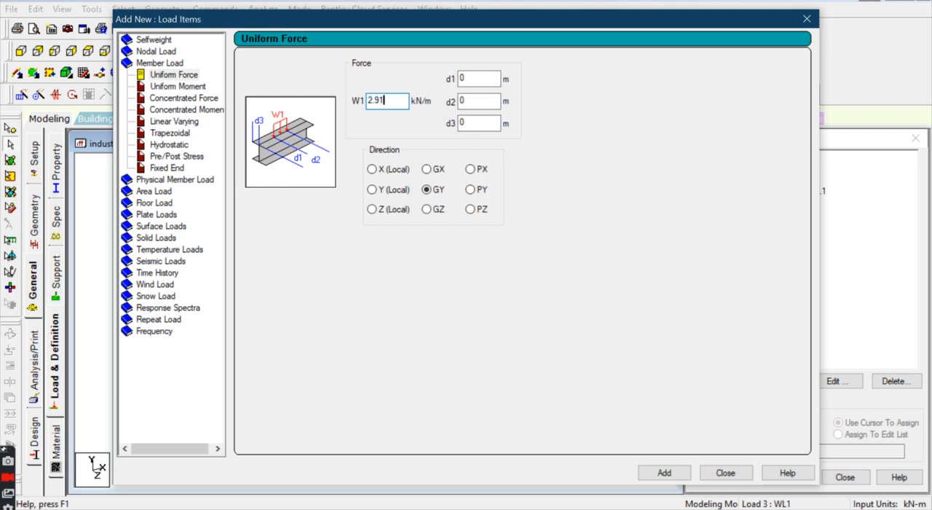
pyautogui.click(427, 170)
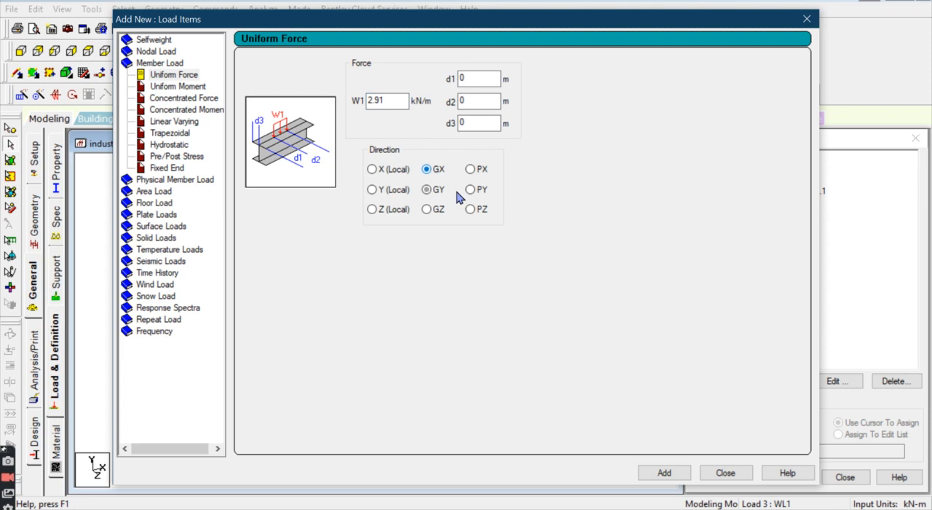
pyautogui.click(674, 474)
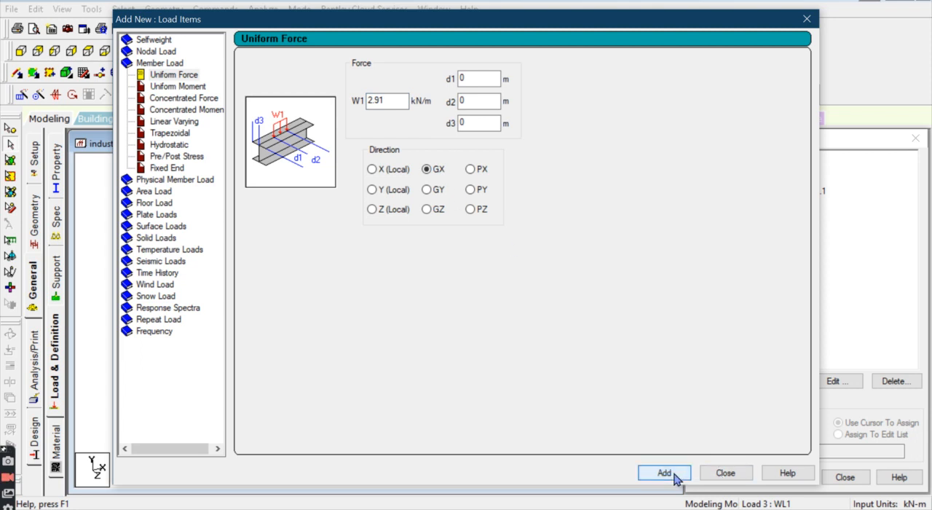
pyautogui.click(713, 475)
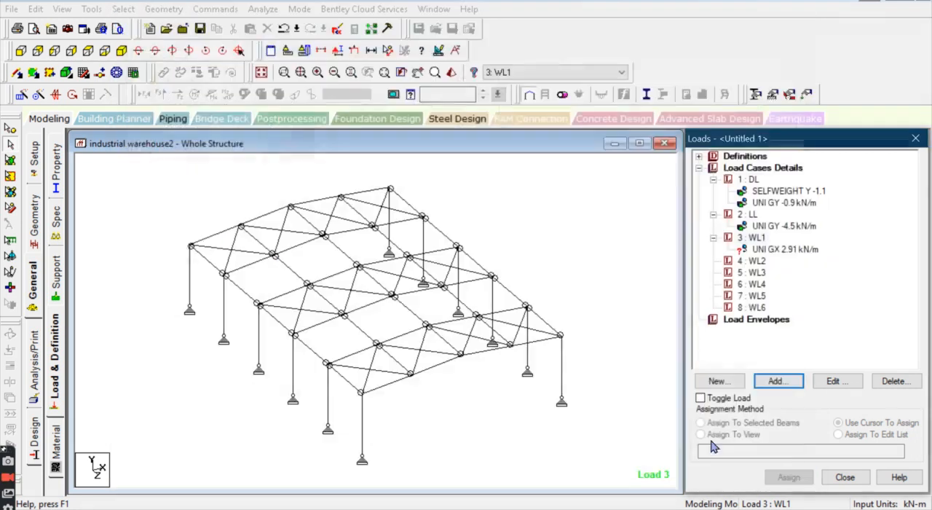
# Step: Assign WL1's 2.91 kN/m GX load to the windward columns of all frames, beams 1, 12, 23, 34, 45 and 56
pyautogui.click(785, 249)
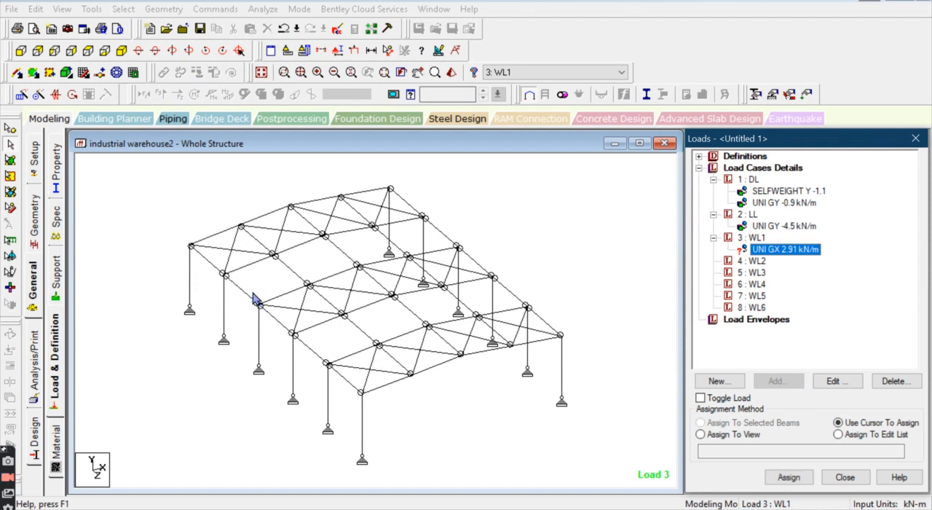
pyautogui.press('XF86MonBrightnessUp')
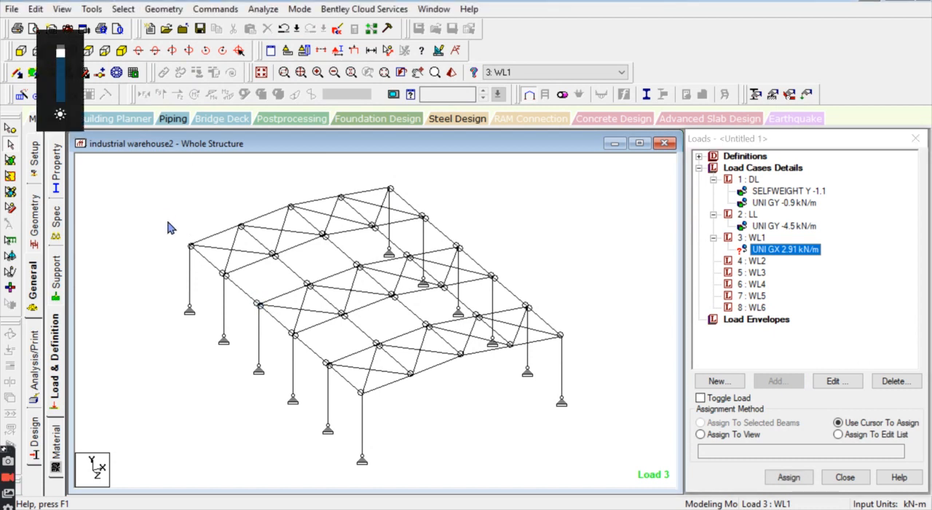
pyautogui.click(21, 51)
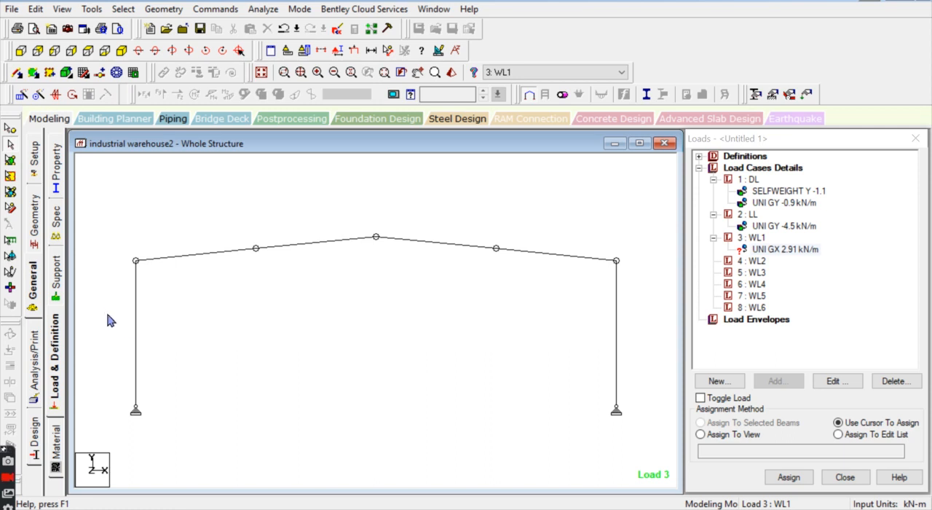
pyautogui.moveTo(98, 287); pyautogui.dragTo(211, 384)
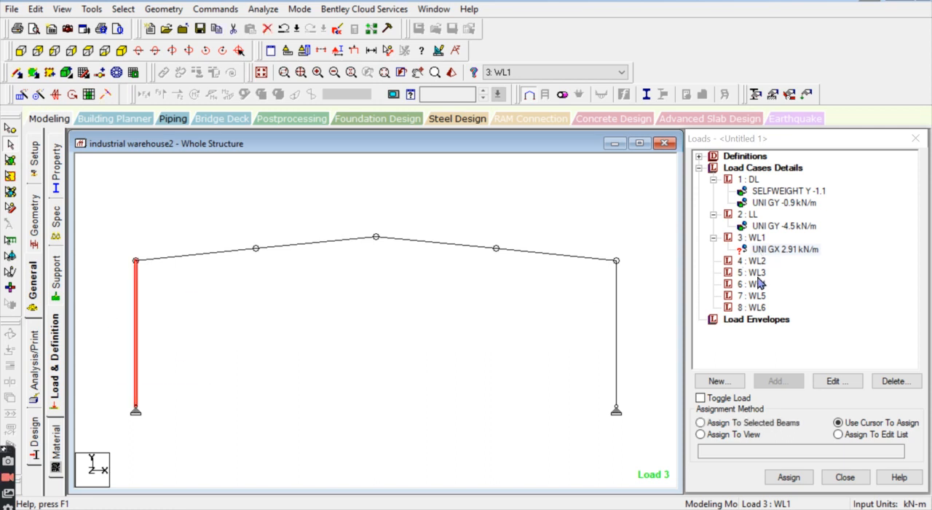
pyautogui.click(754, 422)
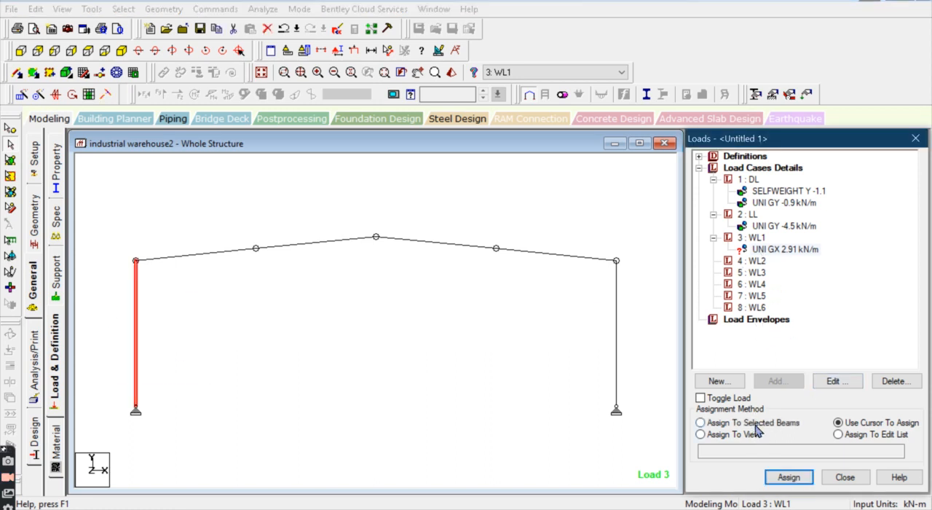
pyautogui.click(789, 478)
pyautogui.click(820, 351)
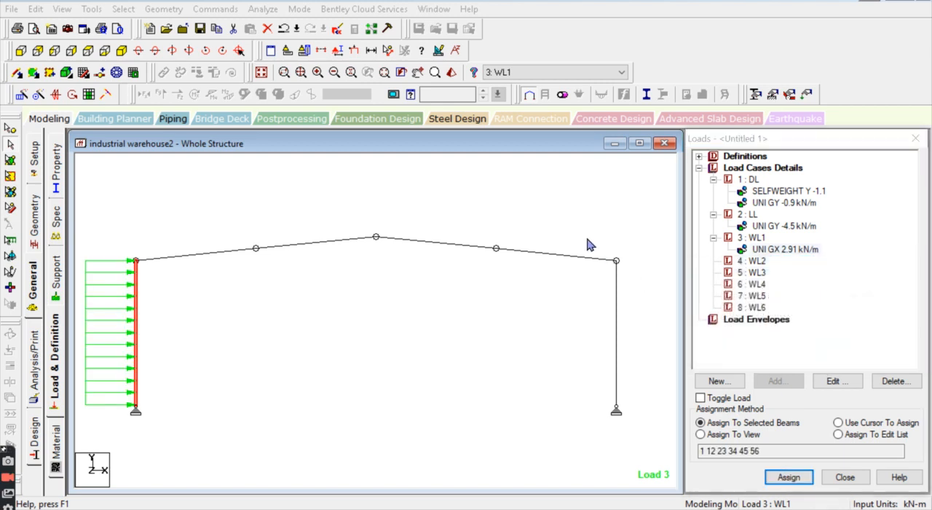
pyautogui.click(121, 51)
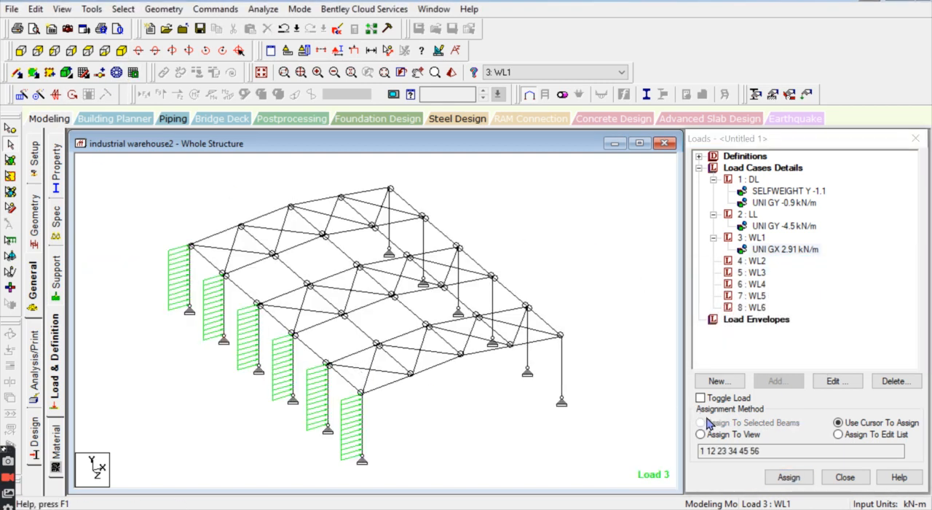
pyautogui.click(754, 238)
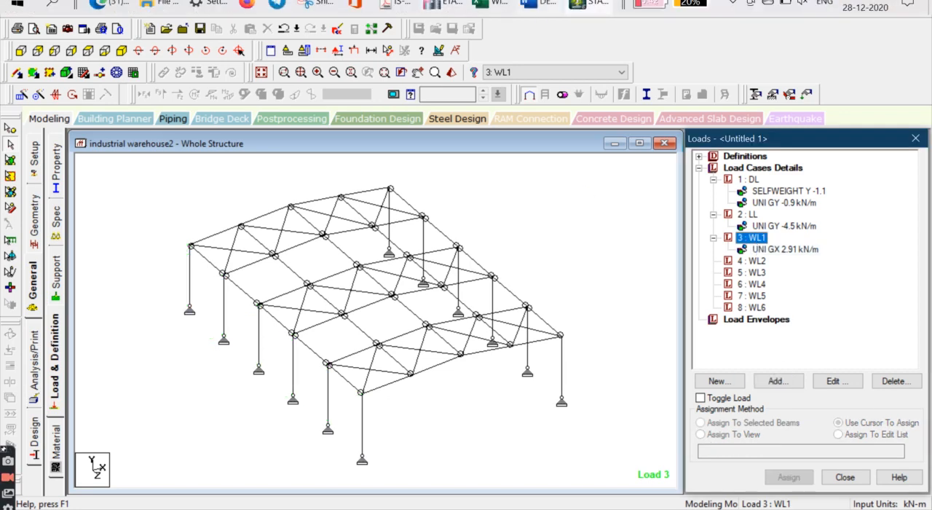
# Step: Switch to the Excel sheet and review the Case-1 wind load rows for surfaces EF, GH, B, C and D
pyautogui.click(481, 4)
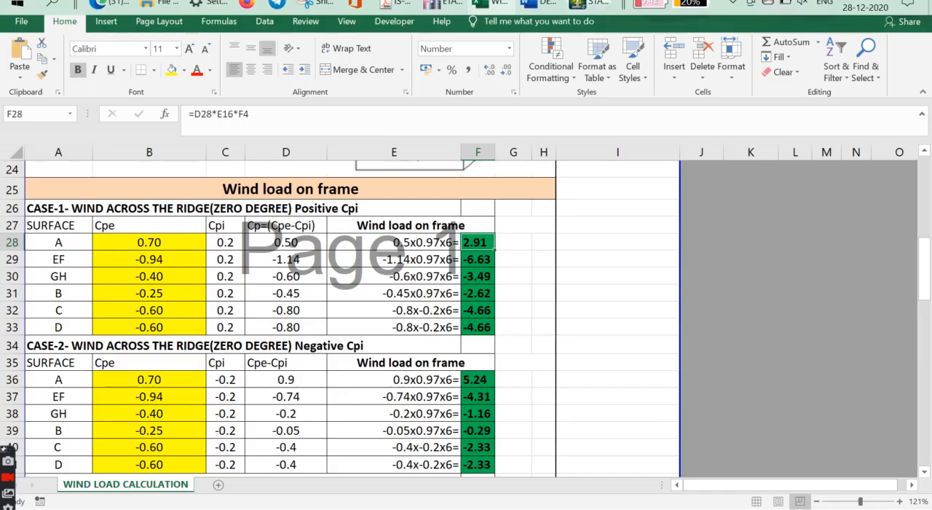
pyautogui.click(78, 259)
pyautogui.click(69, 275)
pyautogui.click(72, 292)
pyautogui.click(78, 314)
pyautogui.click(75, 327)
pyautogui.click(69, 258)
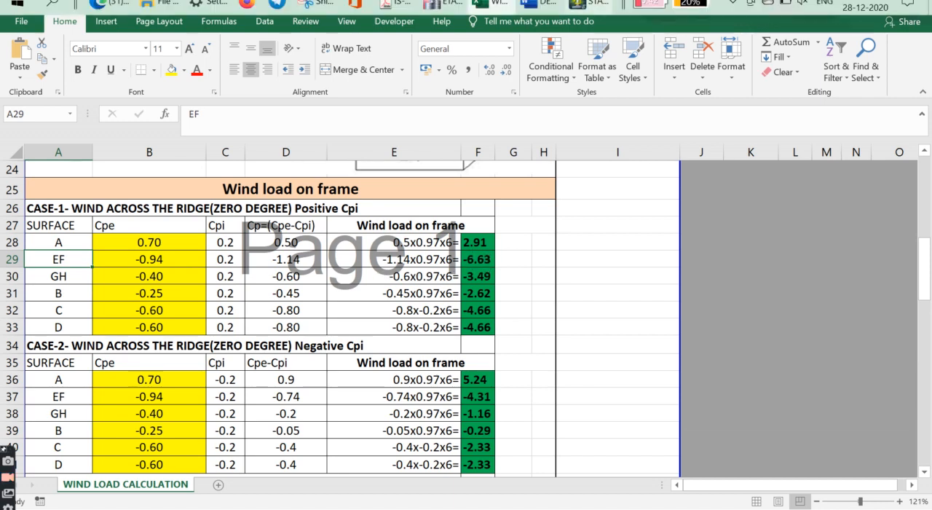
# Step: Switch to STAAD.Pro and add a uniform member force of 6.63 kN/m in the GY direction to load case WL1
pyautogui.click(591, 4)
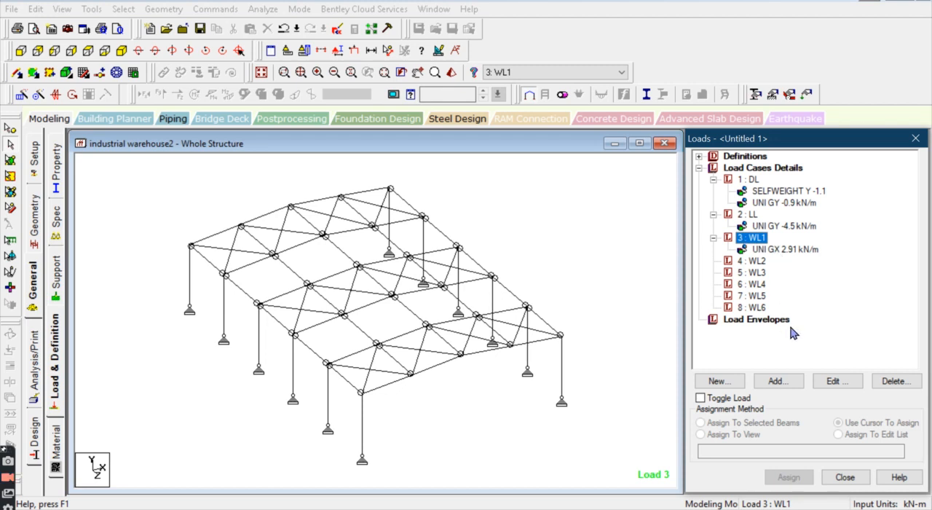
pyautogui.click(776, 381)
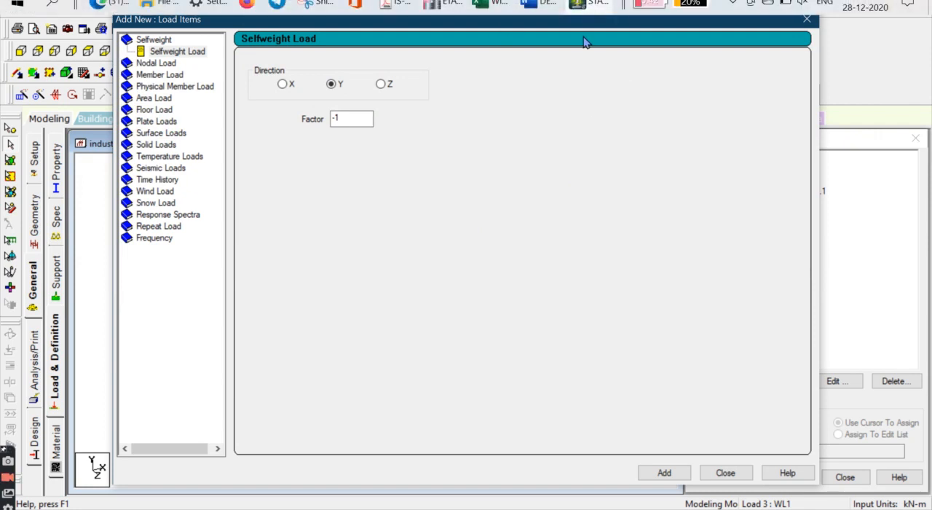
pyautogui.doubleClick(333, 118)
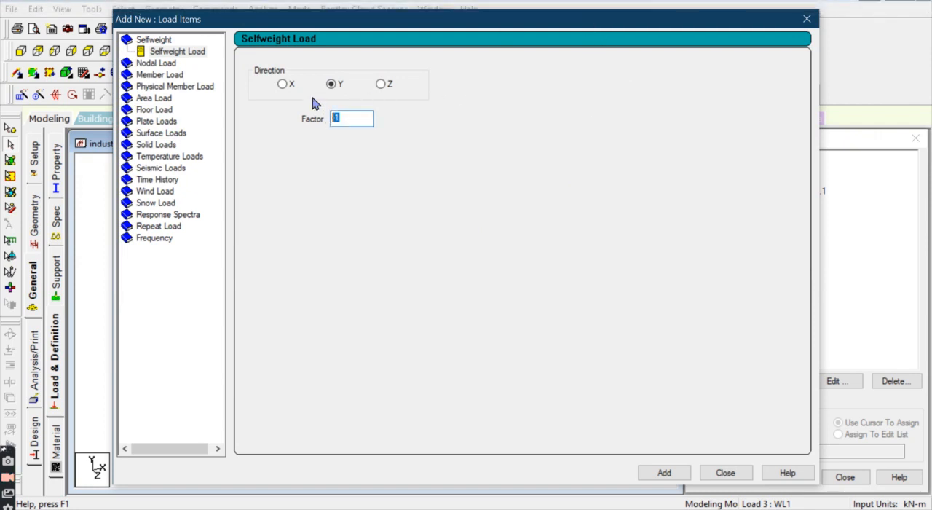
pyautogui.click(165, 76)
pyautogui.doubleClick(379, 101)
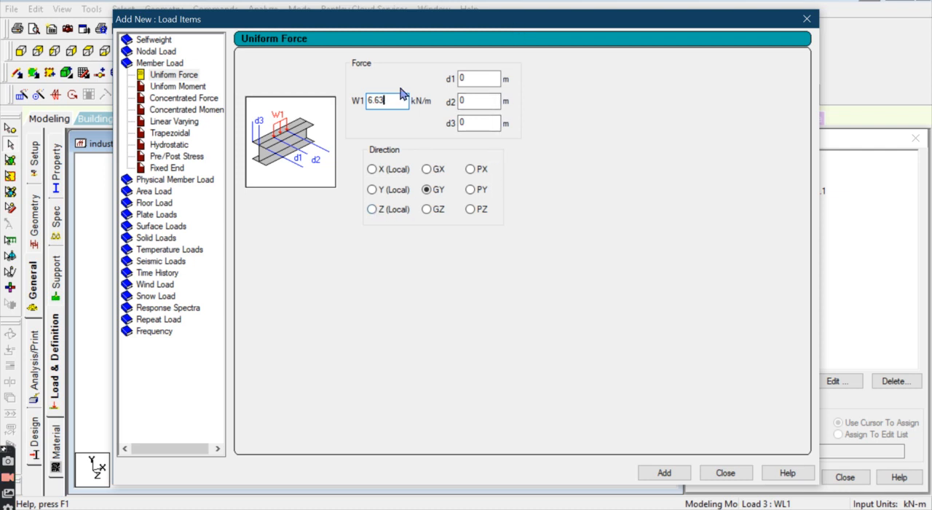
pyautogui.click(662, 473)
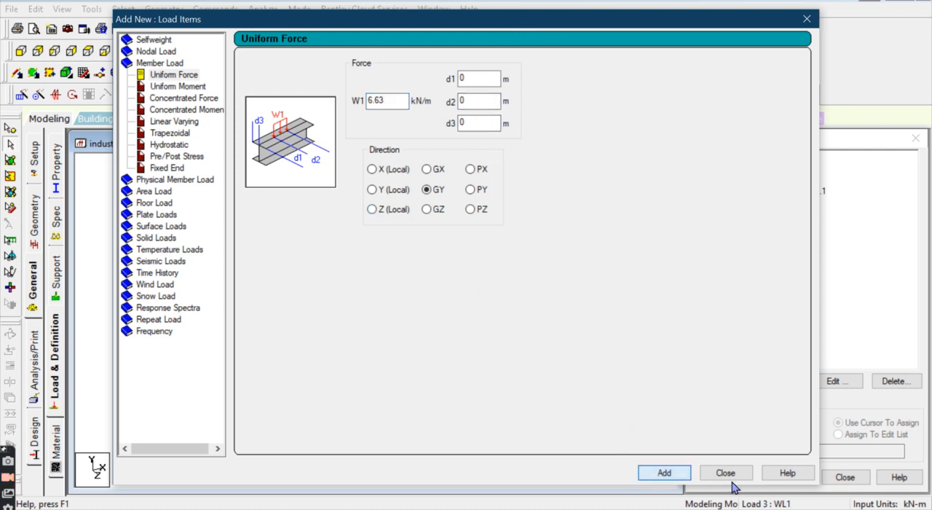
pyautogui.click(727, 475)
# Step: Assign WL1's 6.63 kN/m GY load to the windward rafters of all frames, beams 2, 3, 13, 14, 24, 25, 35, 36, 46, 47, 57 and 58
pyautogui.click(785, 261)
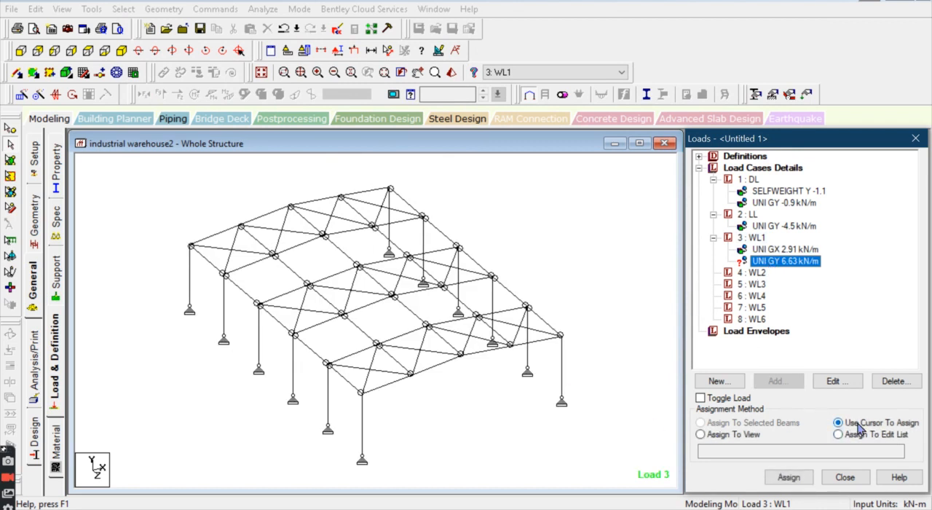
pyautogui.click(790, 478)
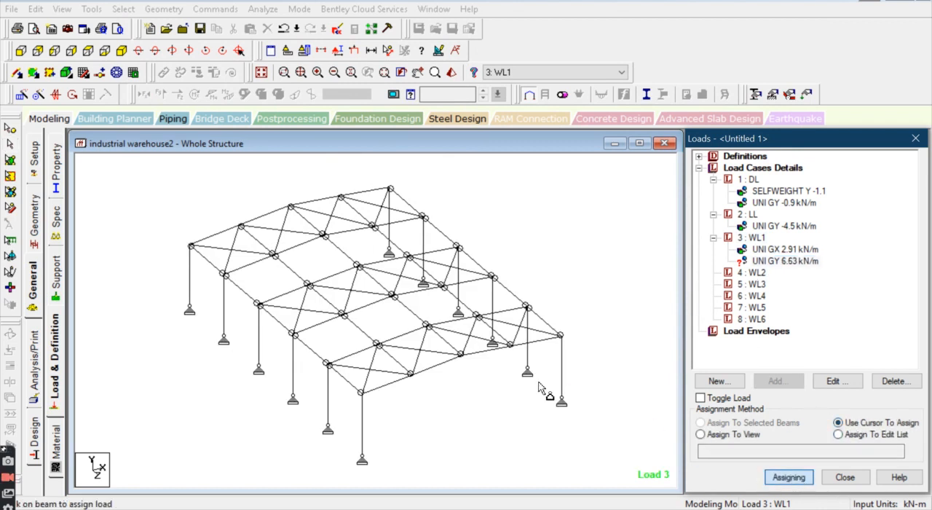
pyautogui.click(386, 384)
pyautogui.click(353, 354)
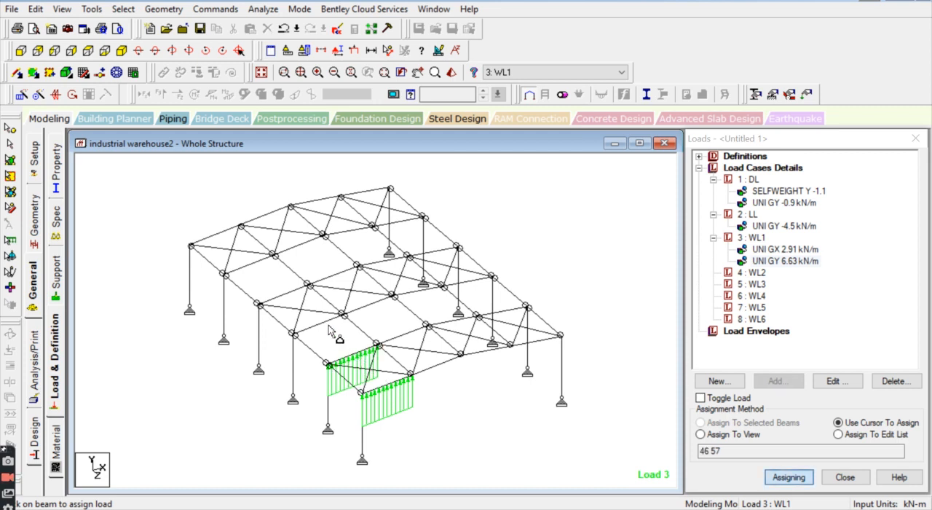
pyautogui.click(325, 325)
pyautogui.click(285, 294)
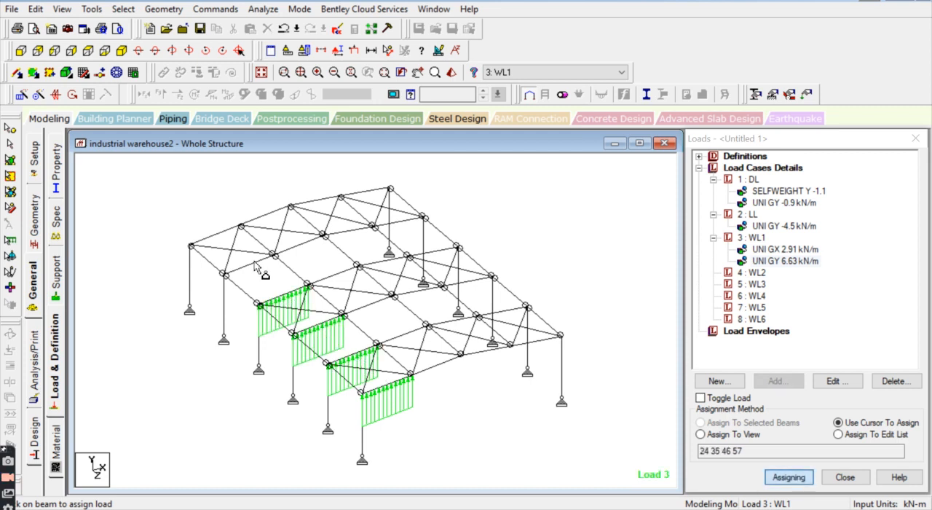
pyautogui.click(217, 236)
pyautogui.click(246, 265)
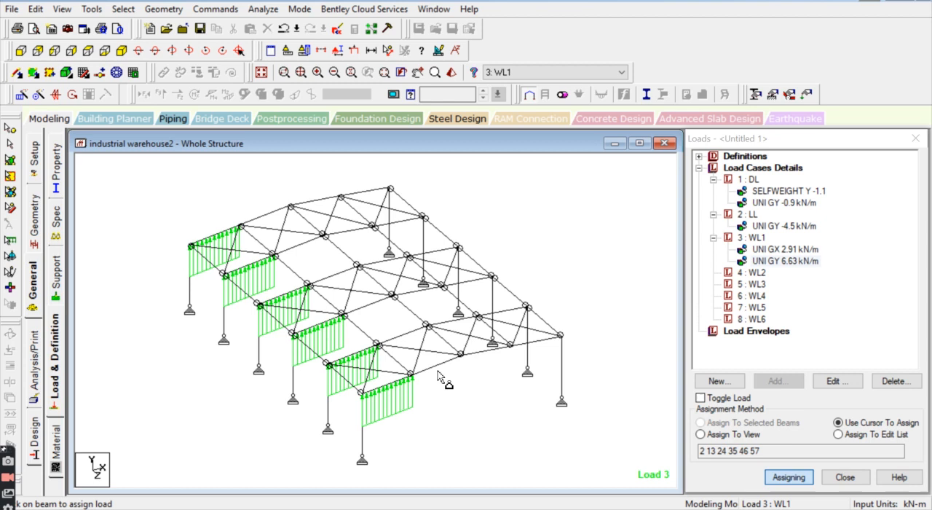
pyautogui.click(434, 367)
pyautogui.click(409, 334)
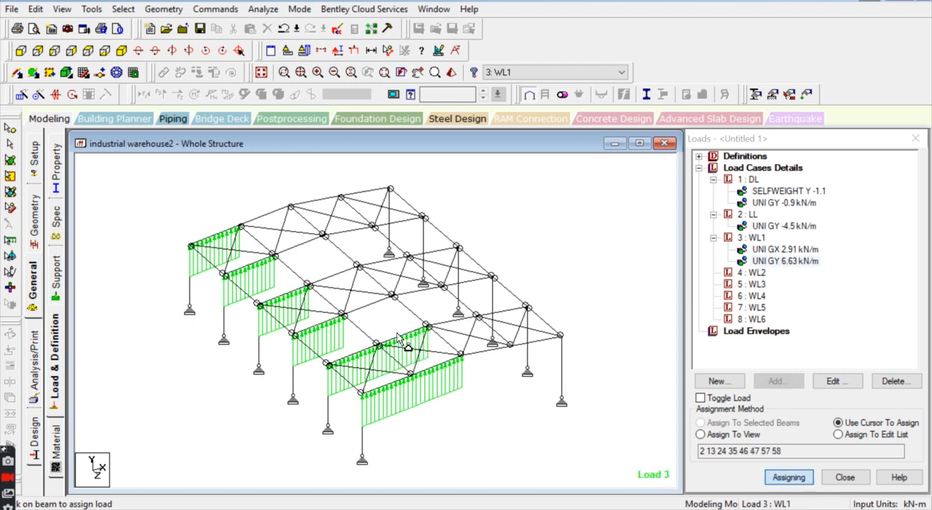
pyautogui.click(363, 307)
pyautogui.click(336, 275)
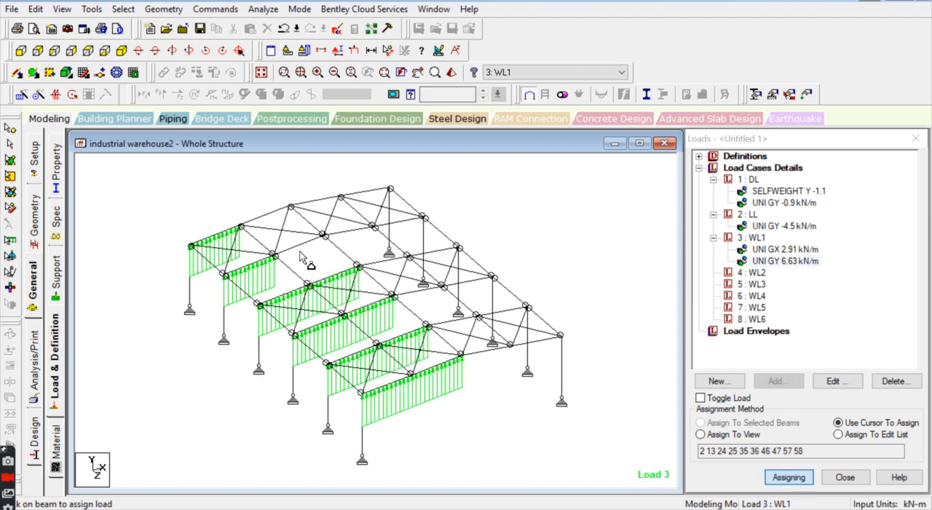
pyautogui.click(299, 246)
pyautogui.click(266, 216)
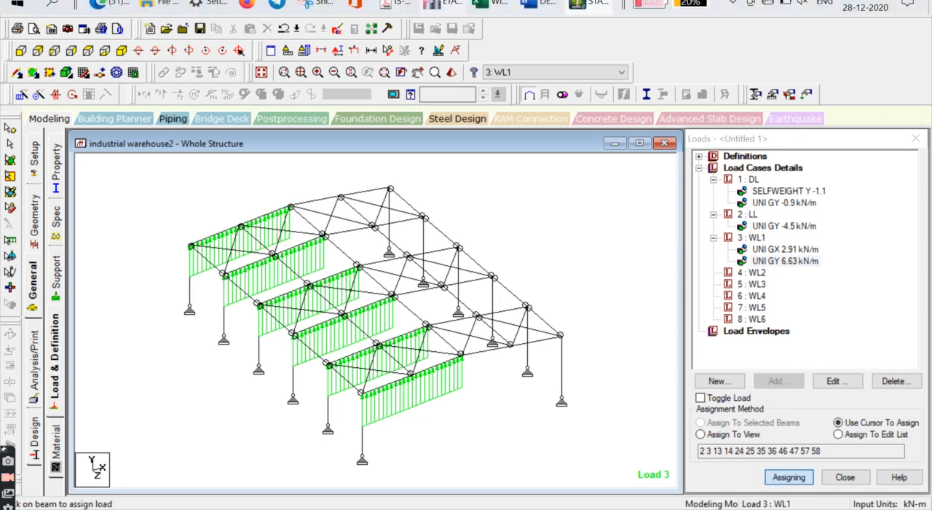
# Step: Check surface GH's Case-1 load in Excel and add a uniform member force of 3.49 kN/m in GY to WL1 in STAAD.Pro
pyautogui.click(489, 4)
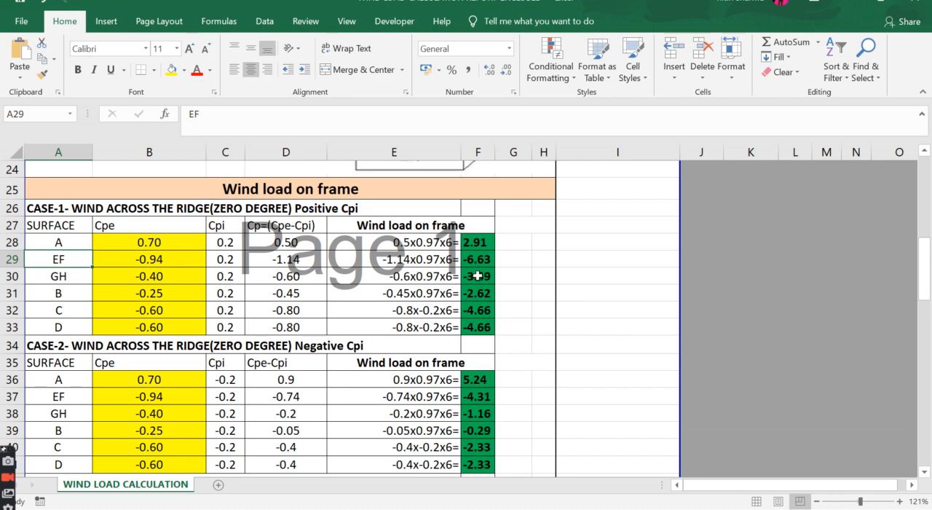
pyautogui.click(589, 4)
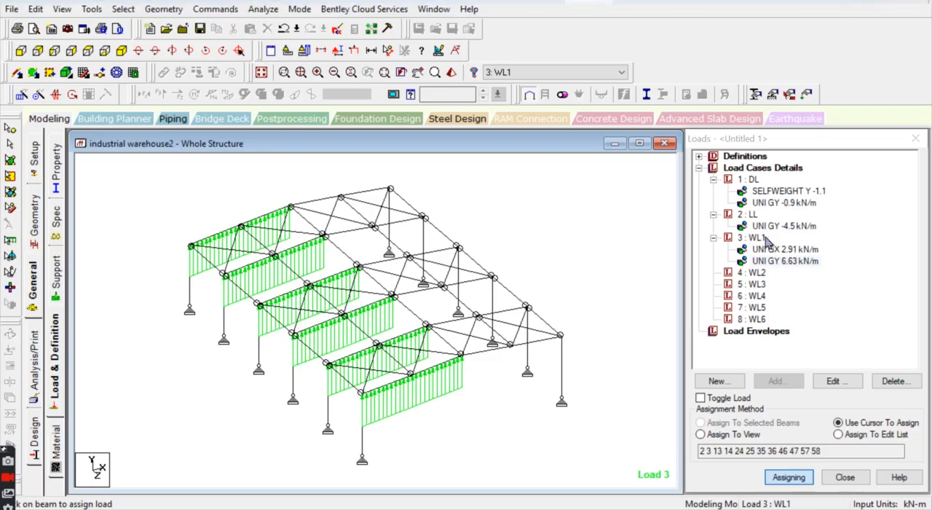
pyautogui.click(757, 239)
pyautogui.click(778, 381)
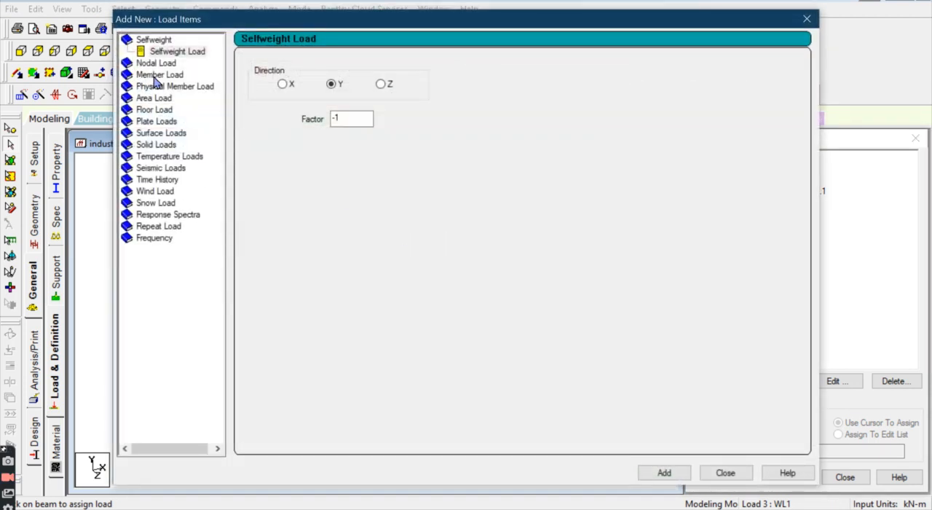
pyautogui.click(154, 75)
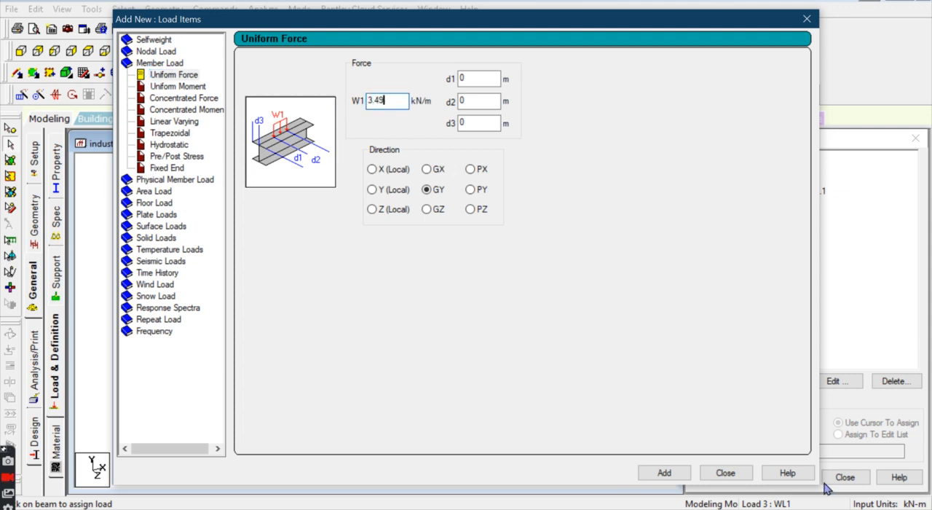
pyautogui.click(664, 473)
pyautogui.click(724, 474)
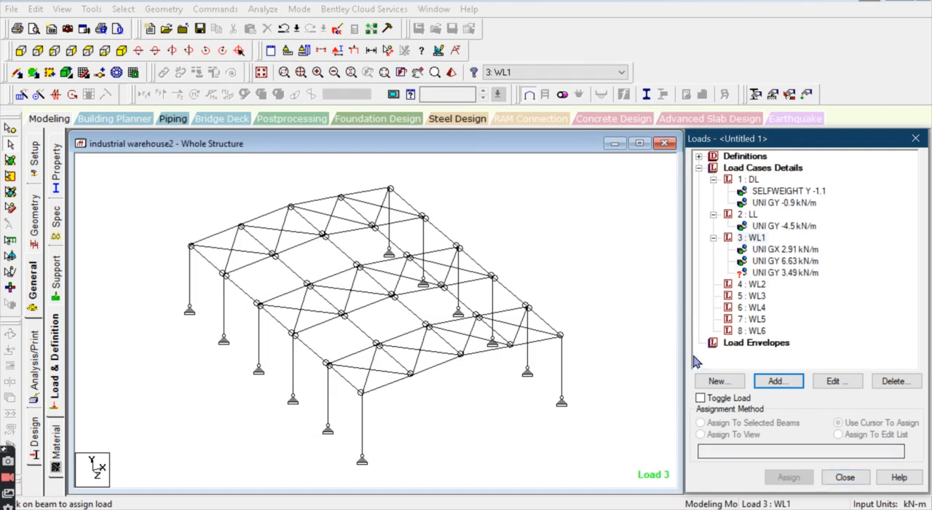
# Step: Assign WL1's 3.49 kN/m GY load to the leeward rafters, beams 5, 6, 16, 17, 27, 28, 38, 39, 49, 50, 60 and 61
pyautogui.click(747, 274)
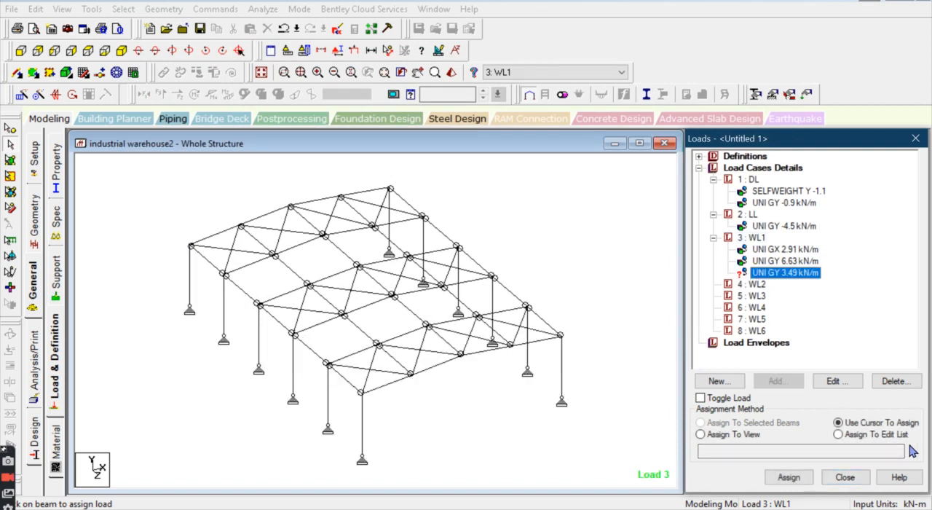
pyautogui.click(789, 477)
pyautogui.click(503, 351)
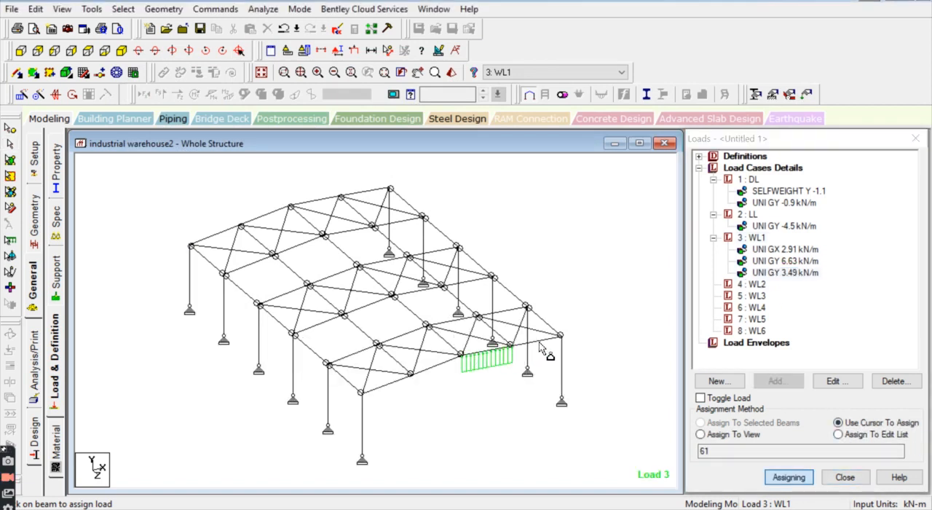
pyautogui.click(538, 340)
pyautogui.click(508, 313)
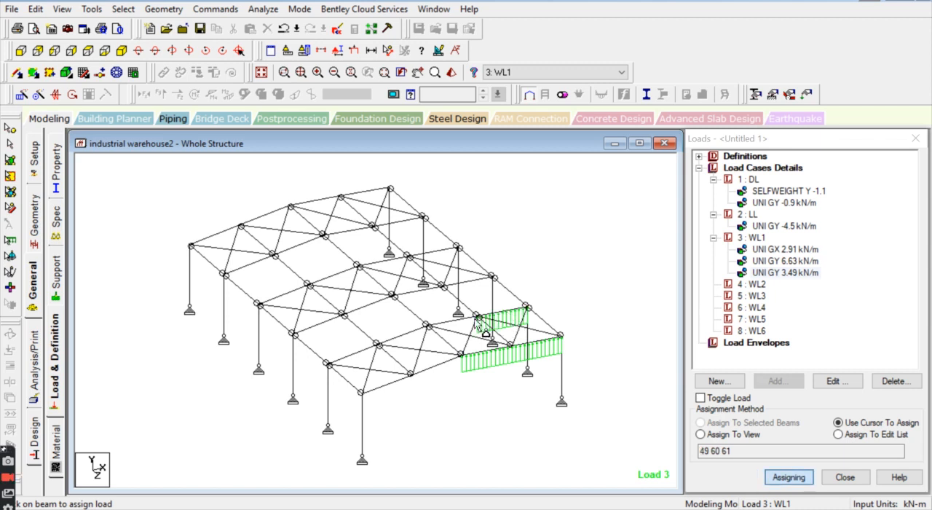
pyautogui.click(452, 326)
pyautogui.click(473, 282)
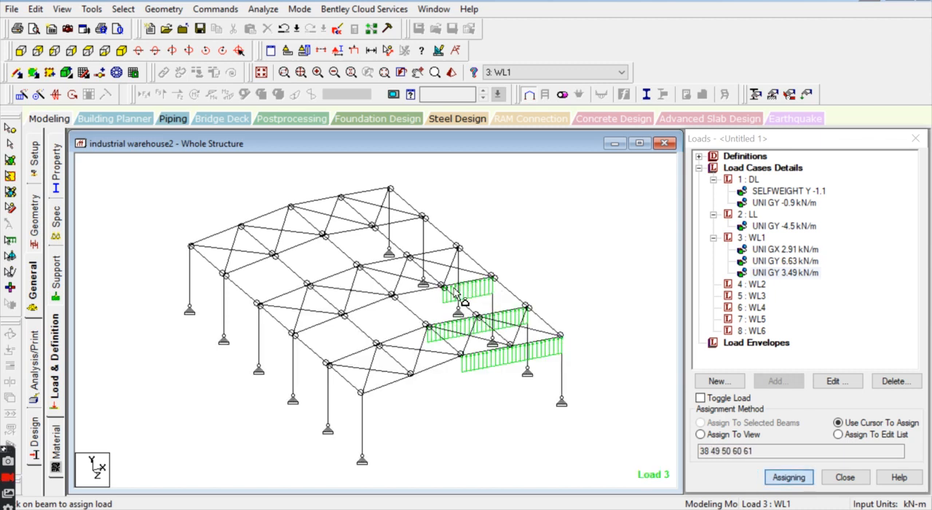
pyautogui.click(415, 291)
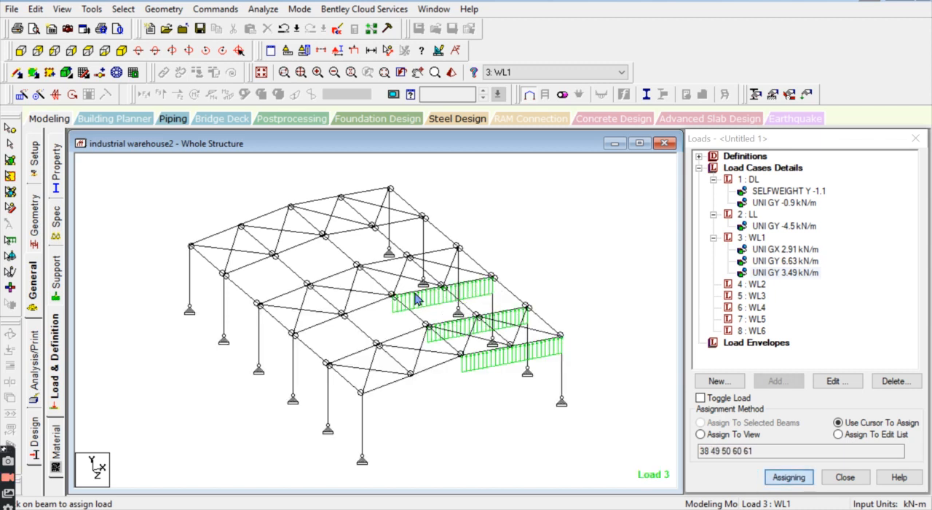
pyautogui.click(441, 255)
pyautogui.click(391, 263)
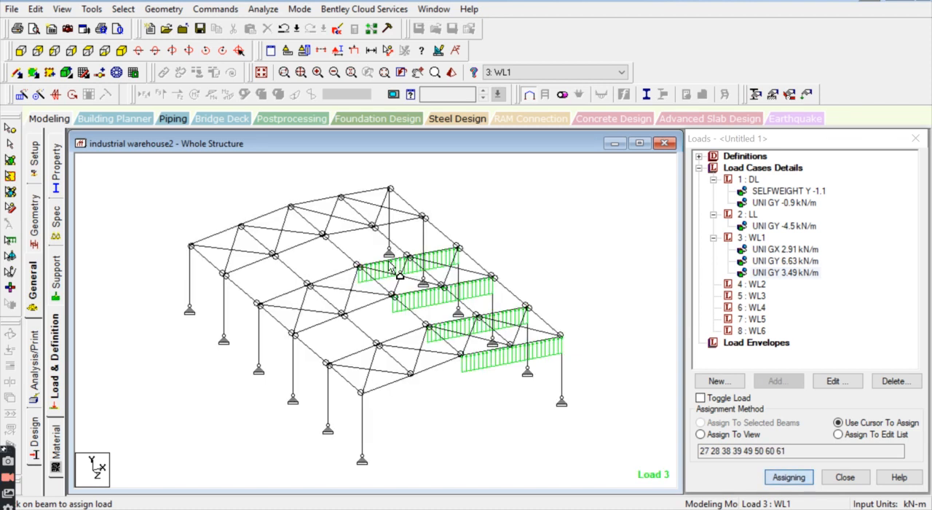
pyautogui.click(413, 221)
pyautogui.click(350, 236)
pyautogui.click(377, 189)
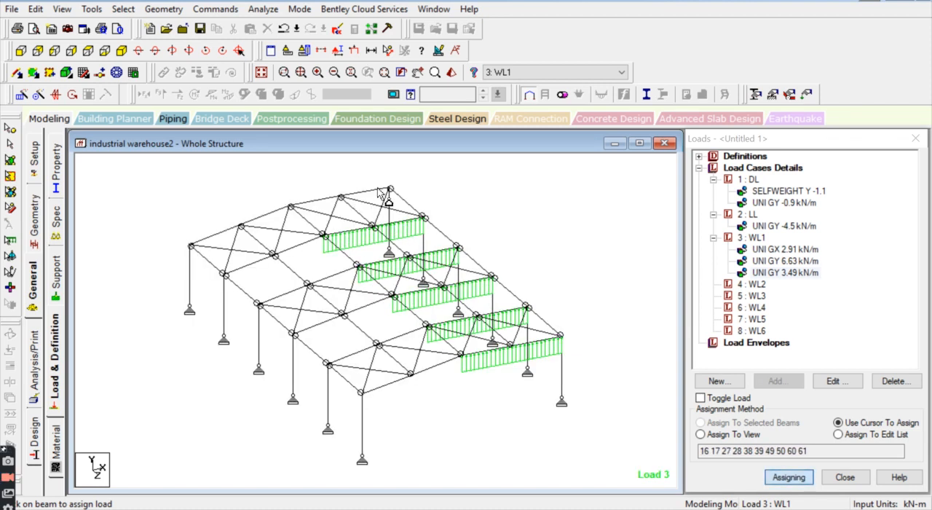
pyautogui.click(376, 191)
pyautogui.click(318, 203)
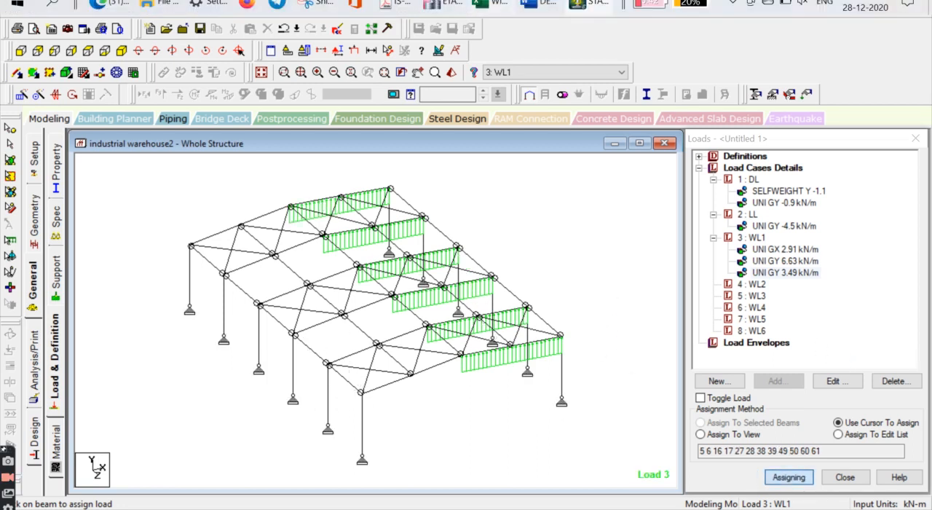
# Step: Review the Case-1 rows for surfaces B, C and D in Excel, and compare them with the model in STAAD.Pro
pyautogui.click(478, 3)
pyautogui.click(66, 294)
pyautogui.click(83, 307)
pyautogui.click(75, 321)
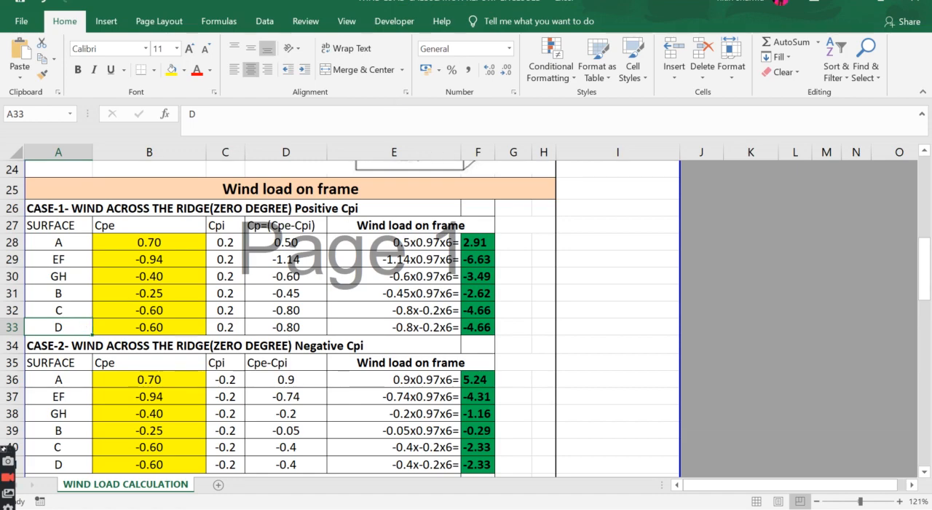
pyautogui.click(593, 6)
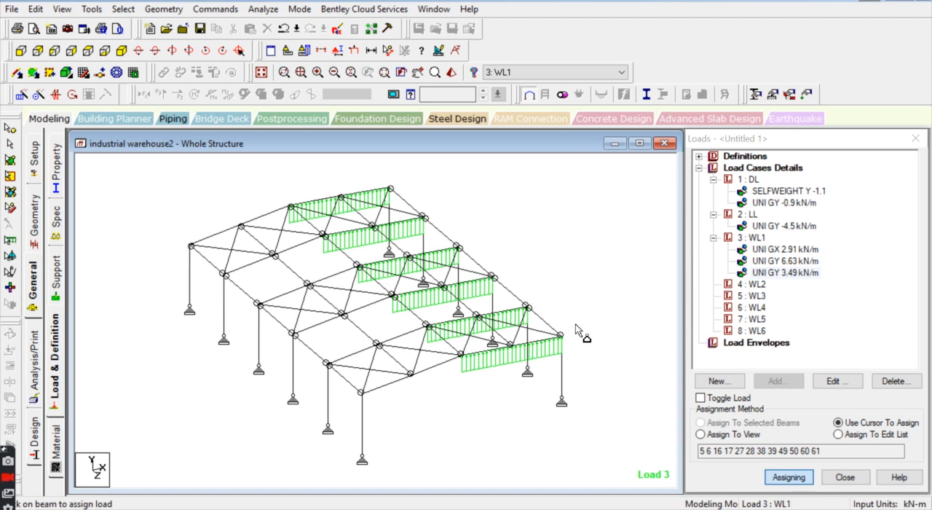
# Step: Check surface B's Case-1 load in Excel and add a uniform member force of -2.61 kN/m in GX to WL1 in STAAD.Pro
pyautogui.moveTo(543, 1)
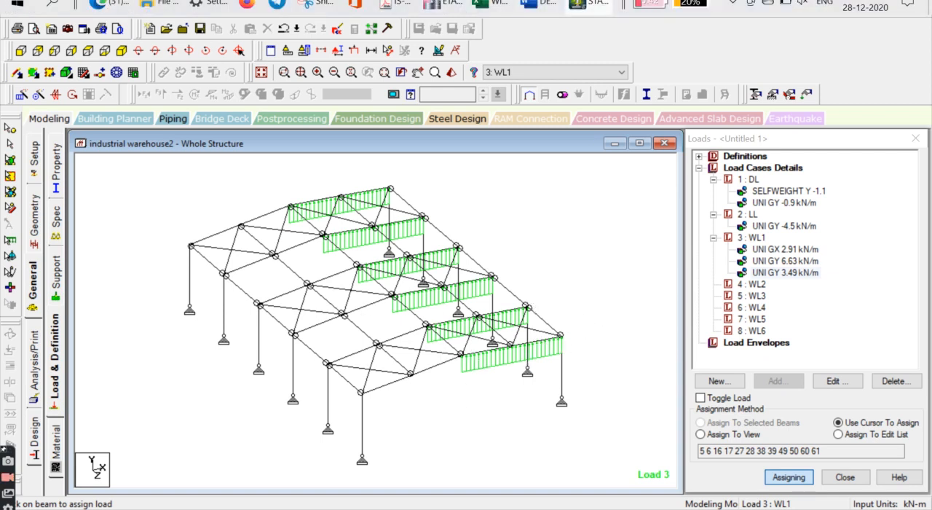
pyautogui.click(488, 4)
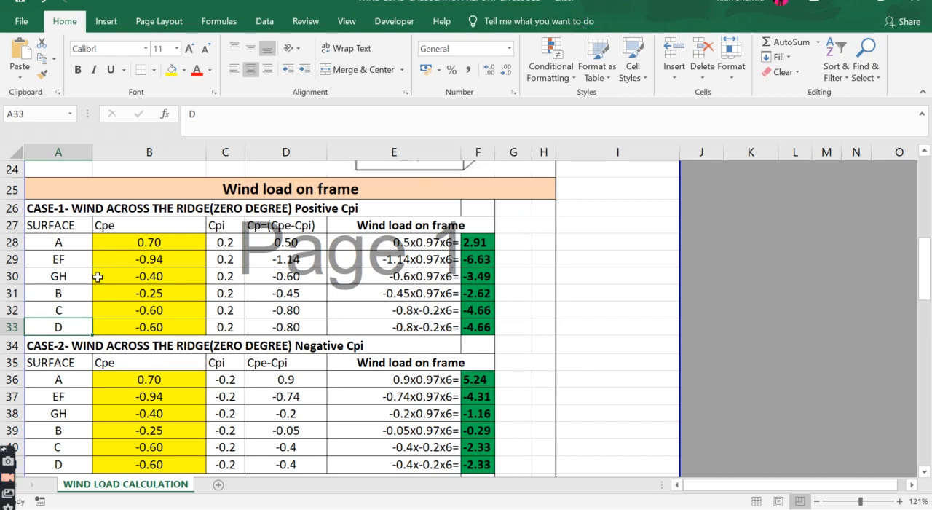
pyautogui.click(478, 292)
pyautogui.moveTo(539, 1)
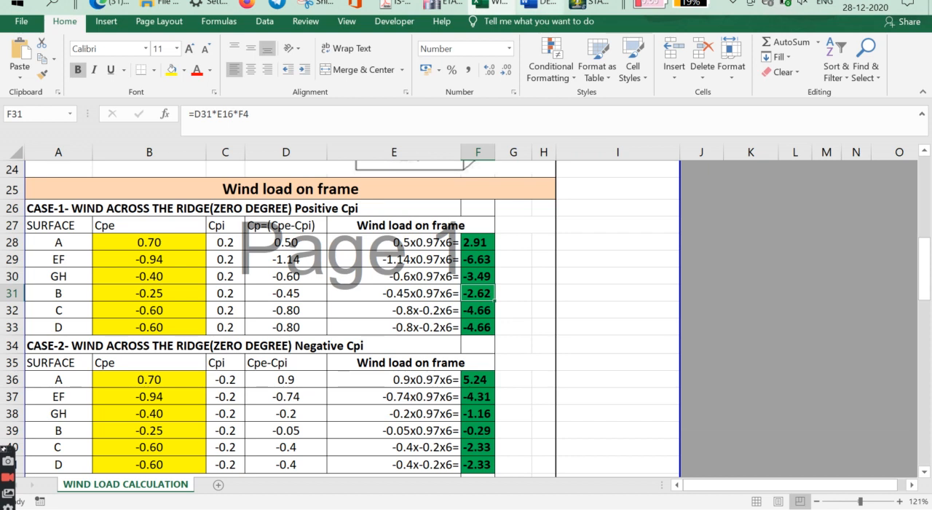
pyautogui.click(586, 5)
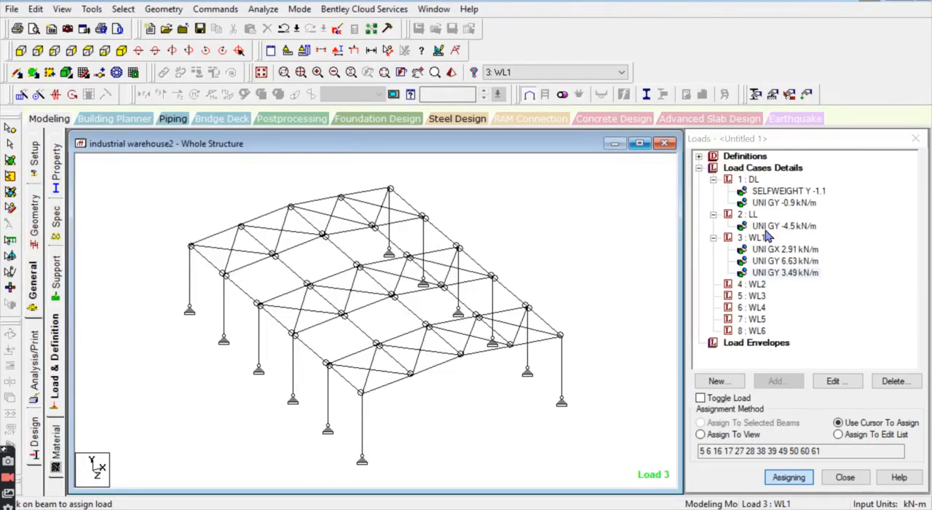
pyautogui.click(755, 237)
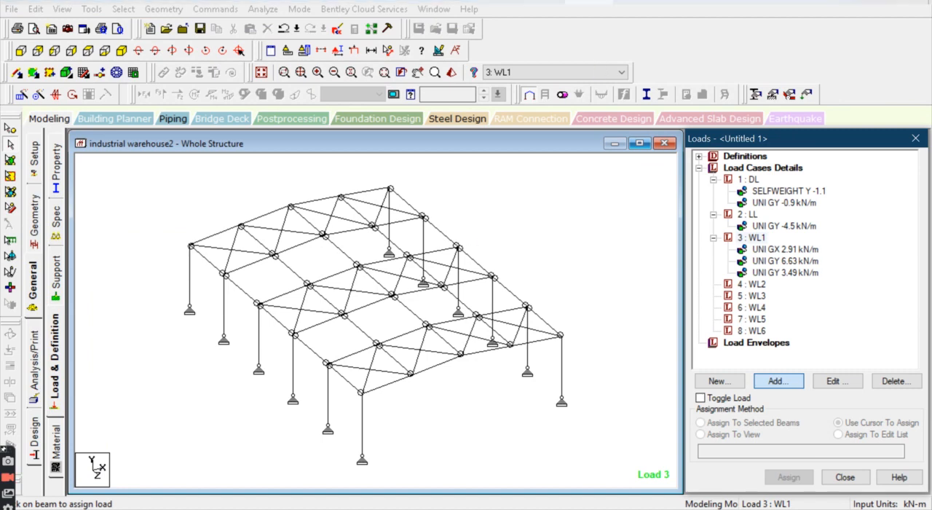
pyautogui.moveTo(588, 3)
pyautogui.click(488, 4)
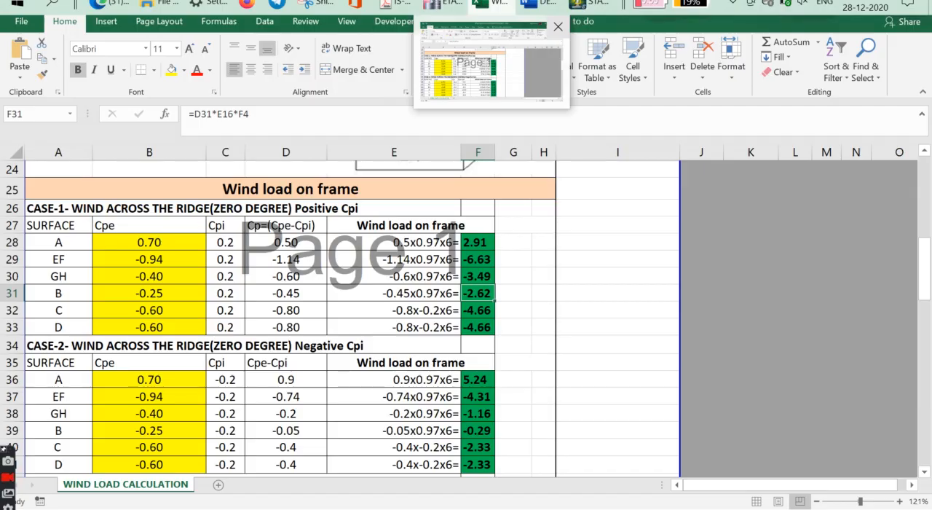
pyautogui.click(589, 3)
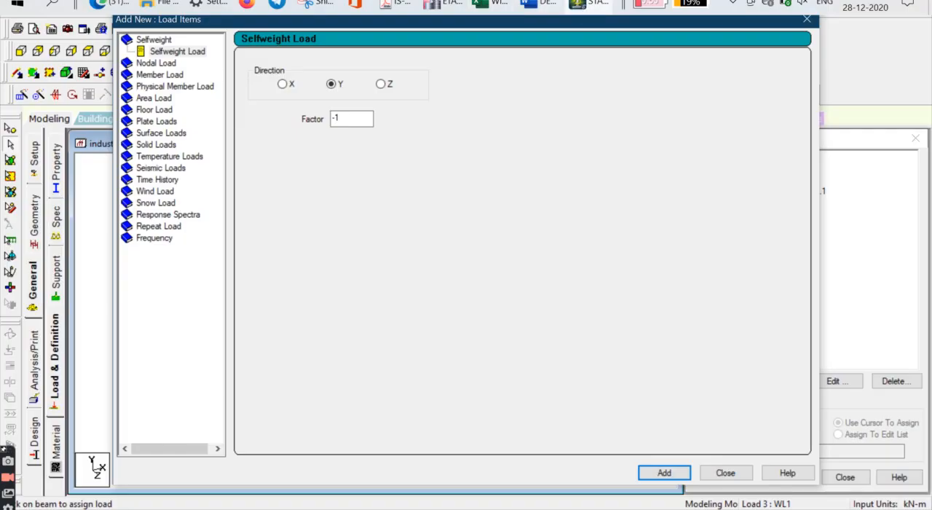
pyautogui.click(158, 75)
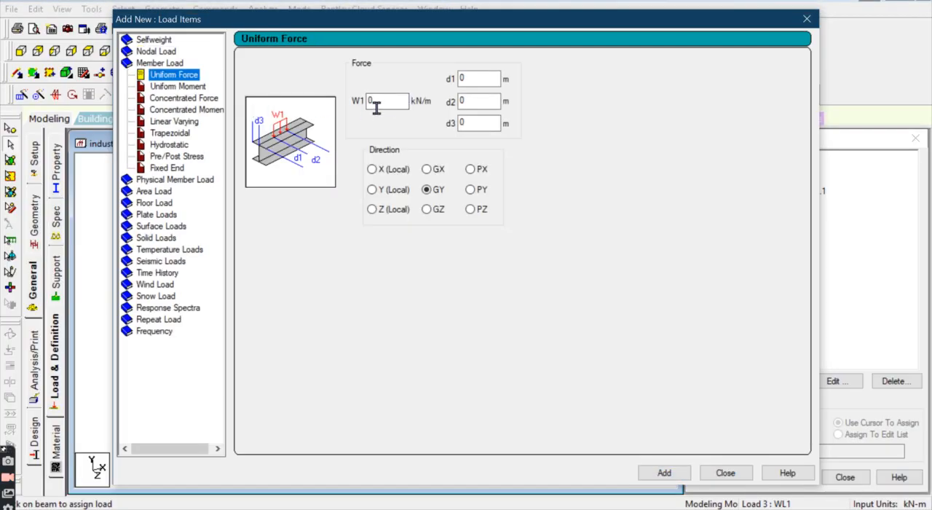
pyautogui.doubleClick(374, 102)
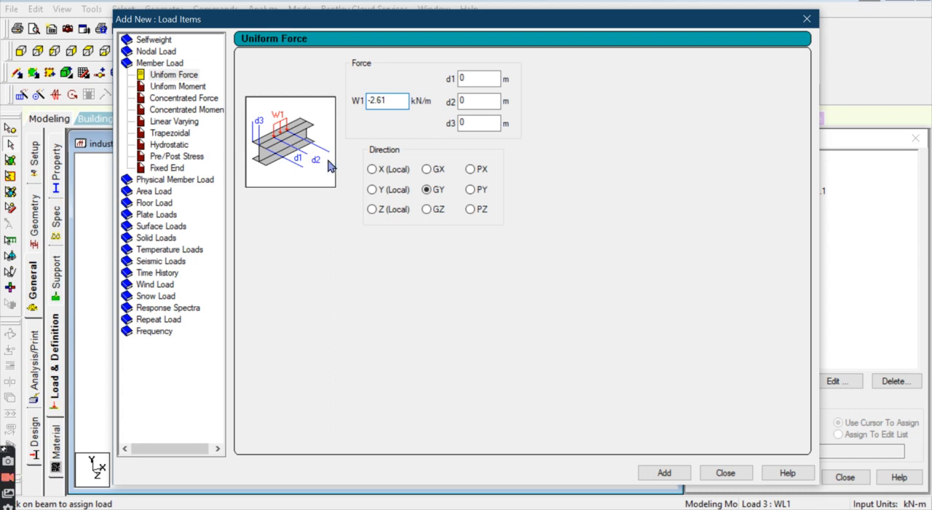
pyautogui.click(441, 172)
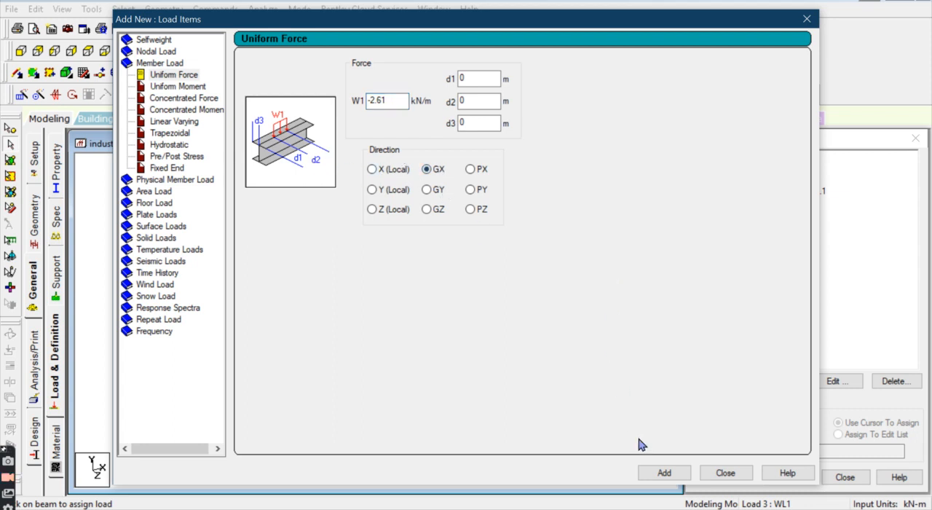
pyautogui.click(664, 473)
pyautogui.click(724, 473)
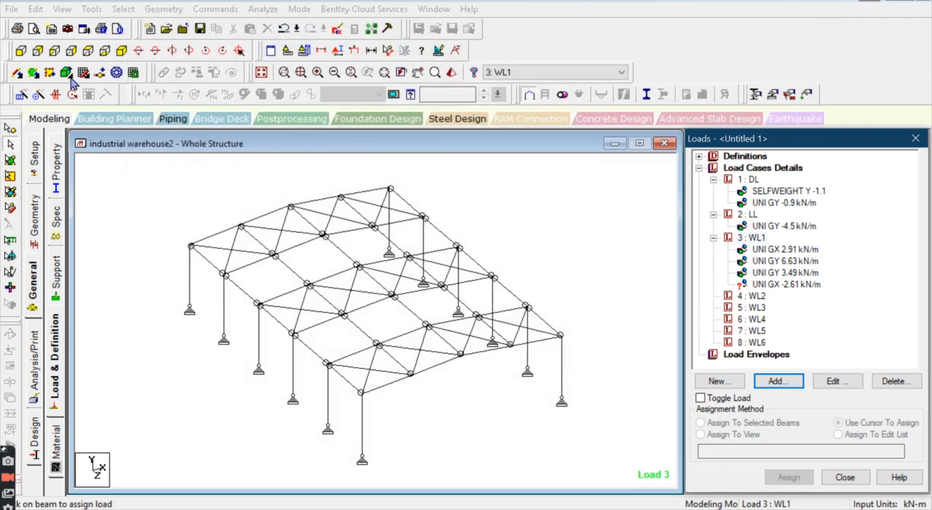
# Step: Assign WL1's -2.61 kN/m GX load to the leeward columns of all frames, beams 4, 15, 26, 37, 48 and 59
pyautogui.click(17, 51)
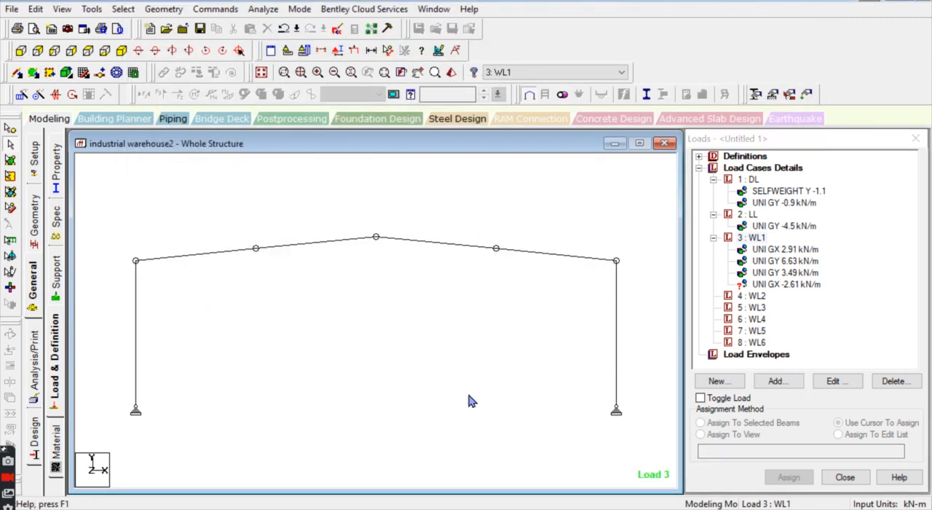
pyautogui.click(121, 50)
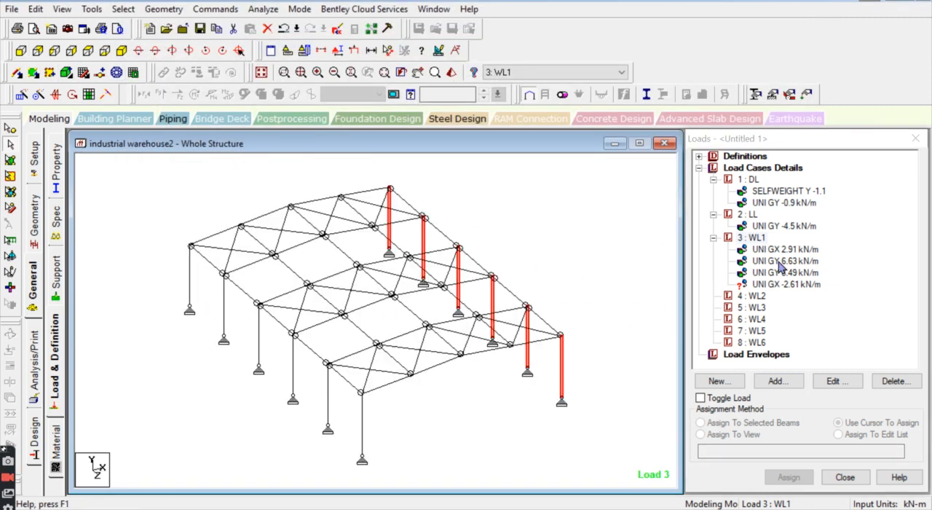
pyautogui.click(799, 284)
pyautogui.click(743, 425)
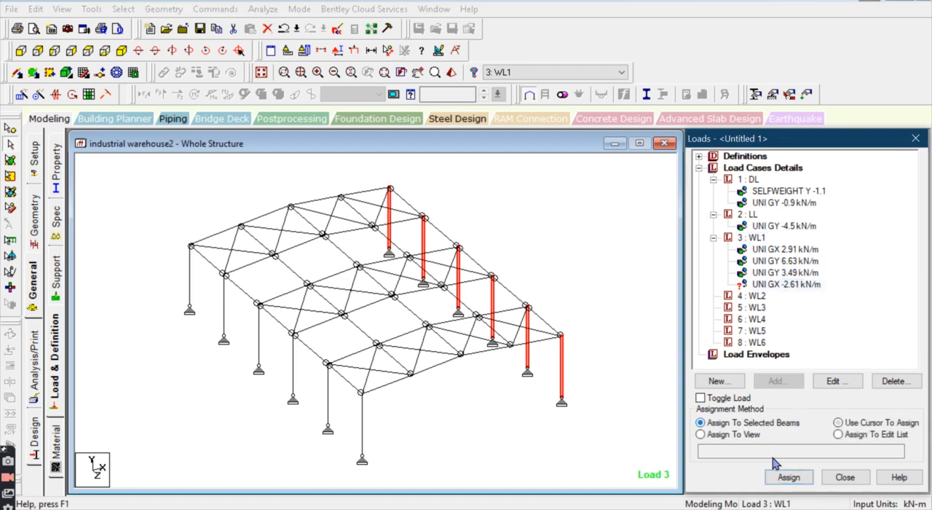
pyautogui.click(788, 478)
pyautogui.click(768, 350)
pyautogui.click(627, 315)
pyautogui.scroll(-3, 393, 267)
pyautogui.scroll(3, 405, 261)
pyautogui.scroll(-3, 352, 245)
pyautogui.scroll(2, 352, 251)
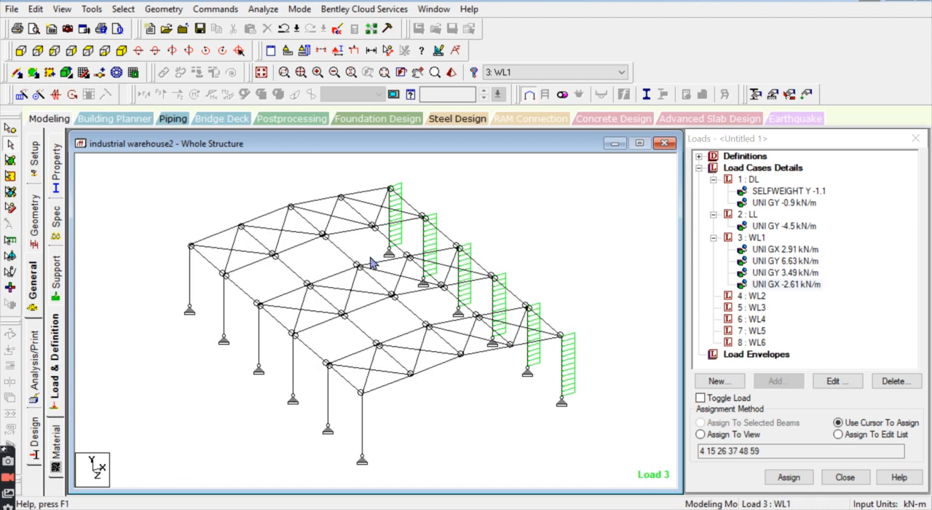
pyautogui.scroll(1, 378, 247)
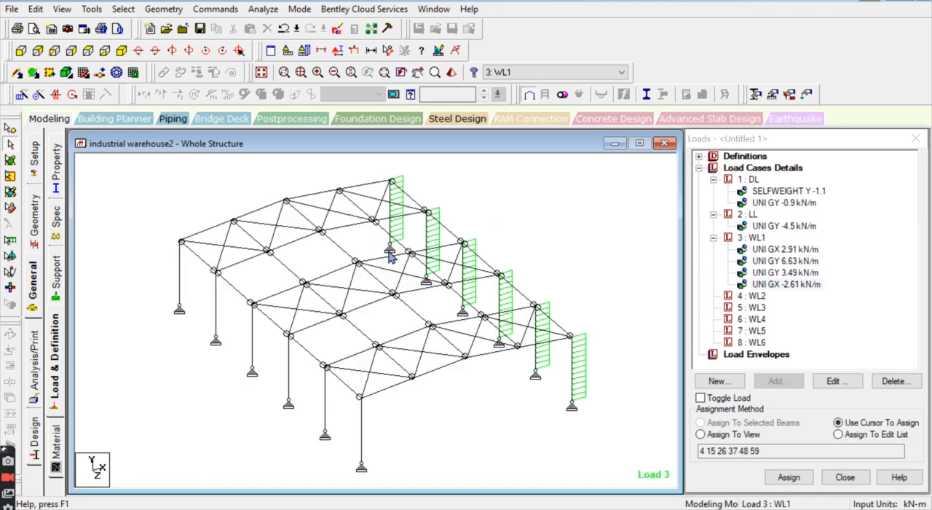
pyautogui.scroll(-2, 399, 251)
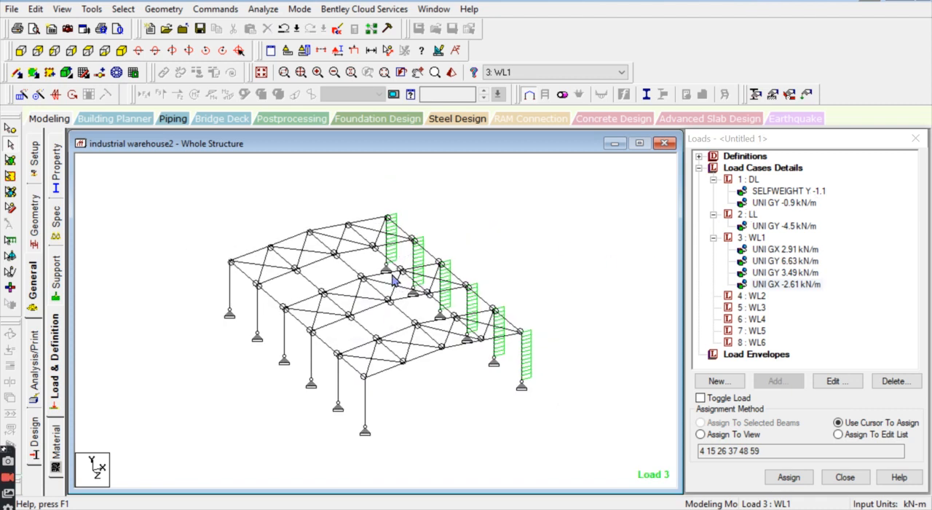
pyautogui.scroll(1, 394, 279)
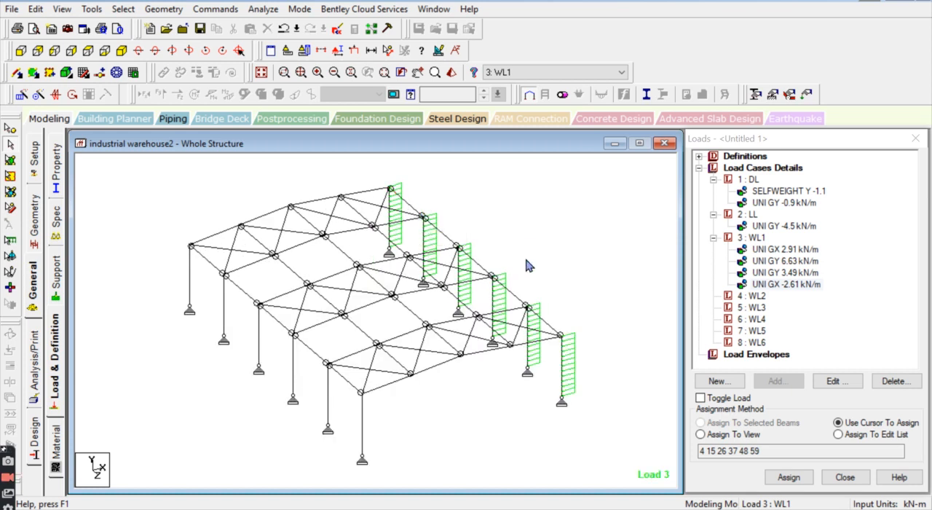
# Step: Switch to the Excel sheet and review the Case-2 negative Cpi table's Cpe, Cpi and wind loads on frame
pyautogui.moveTo(561, 0)
pyautogui.click(490, 2)
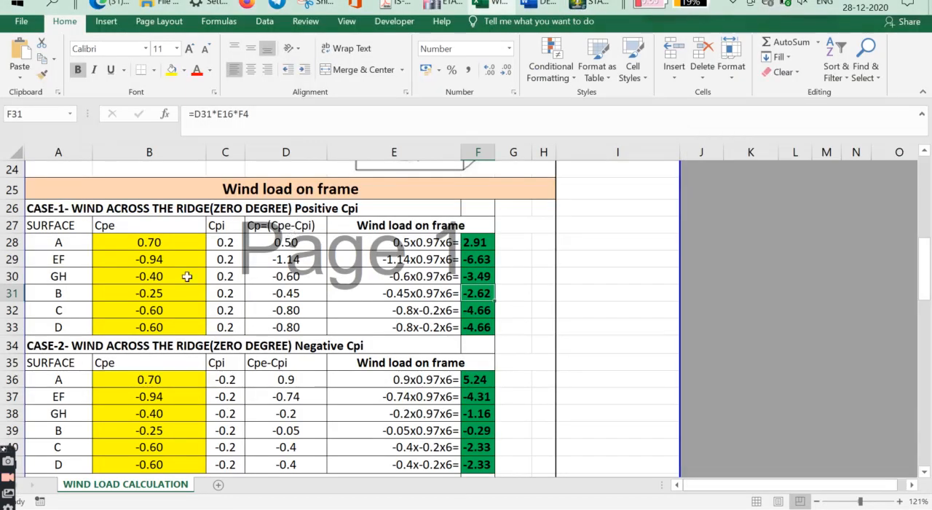
pyautogui.click(76, 351)
pyautogui.click(95, 362)
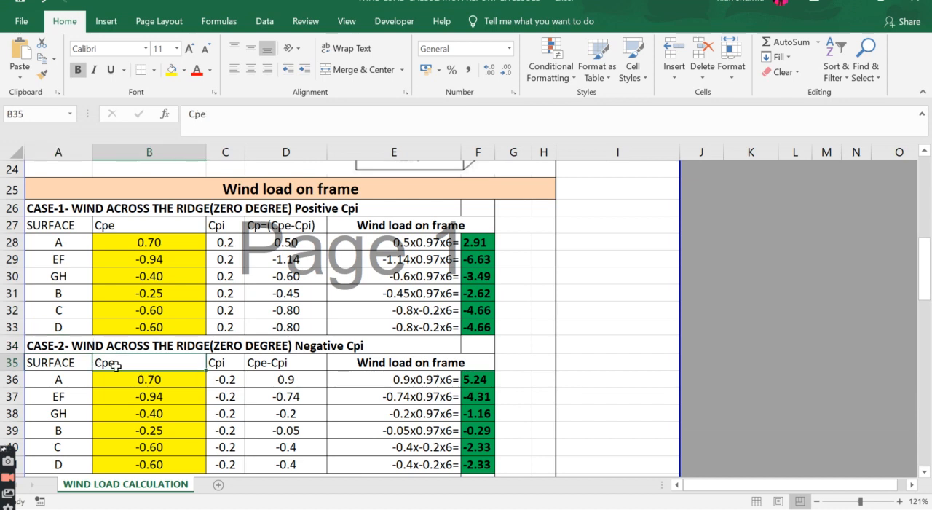
pyautogui.click(222, 383)
pyautogui.click(225, 362)
pyautogui.click(225, 378)
pyautogui.click(225, 396)
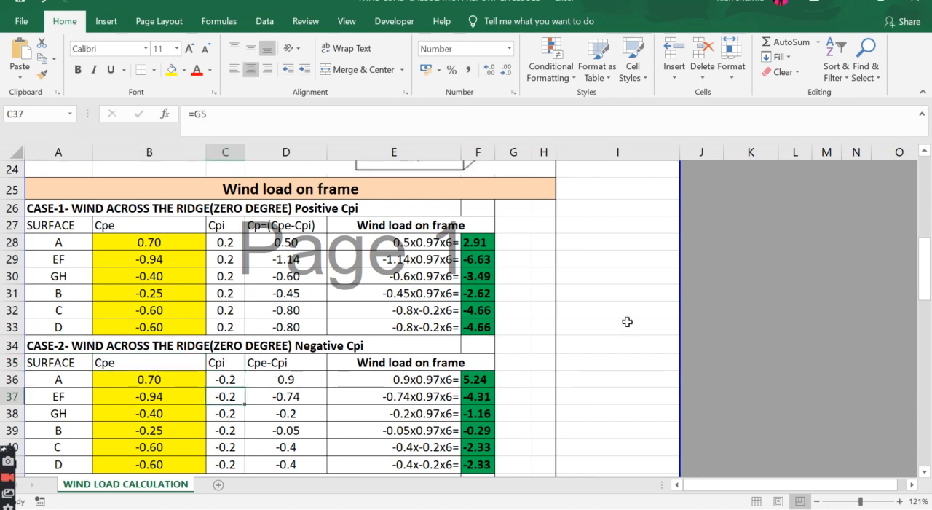
pyautogui.moveTo(924, 264)
pyautogui.mouseDown()
pyautogui.moveTo(925, 298)
pyautogui.moveTo(929, 271)
pyautogui.mouseUp()
pyautogui.click(374, 373)
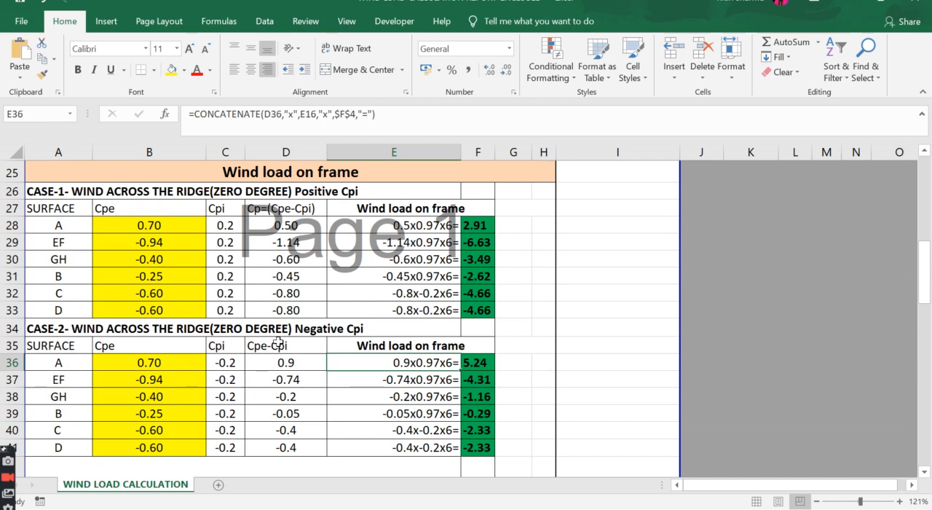
pyautogui.click(135, 362)
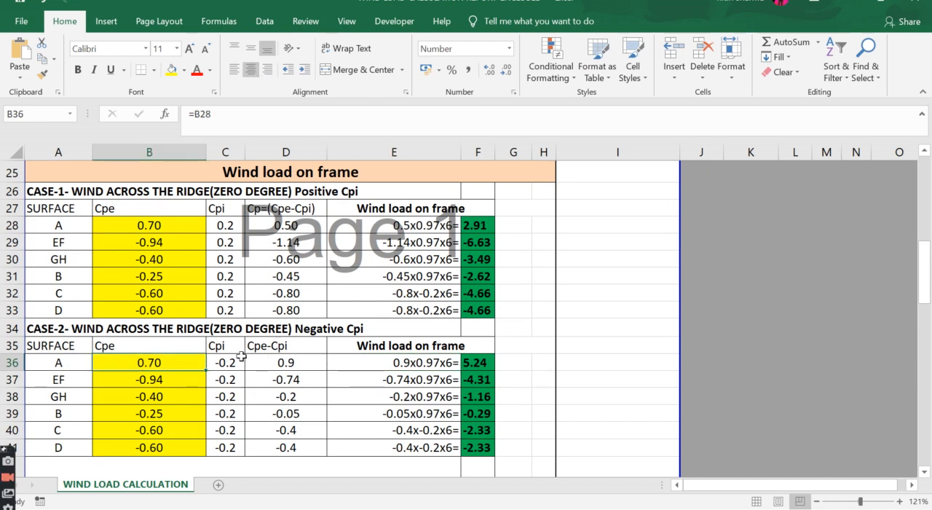
pyautogui.click(510, 359)
pyautogui.click(510, 376)
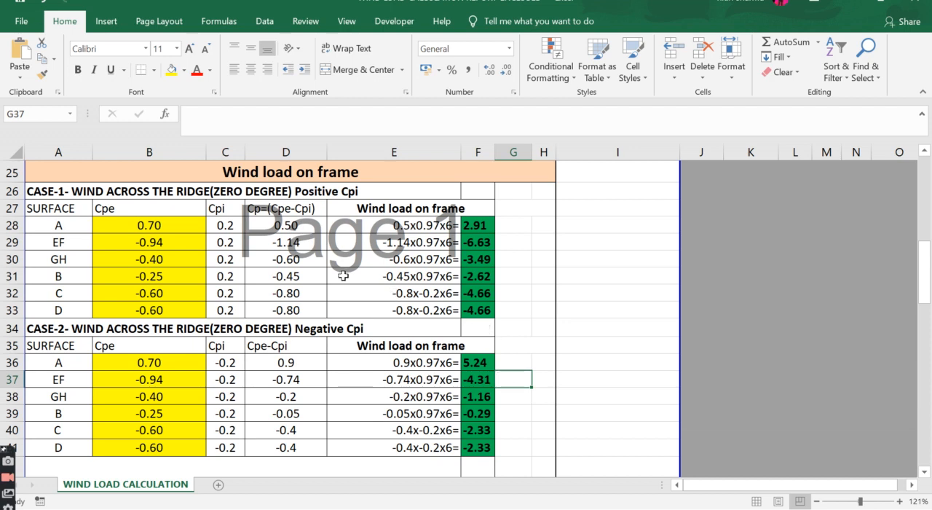
# Step: Review the Case-1 wind loads for surfaces A, EF, GH and B against the Case-2 rows
pyautogui.click(505, 241)
pyautogui.click(507, 229)
pyautogui.click(514, 240)
pyautogui.click(516, 257)
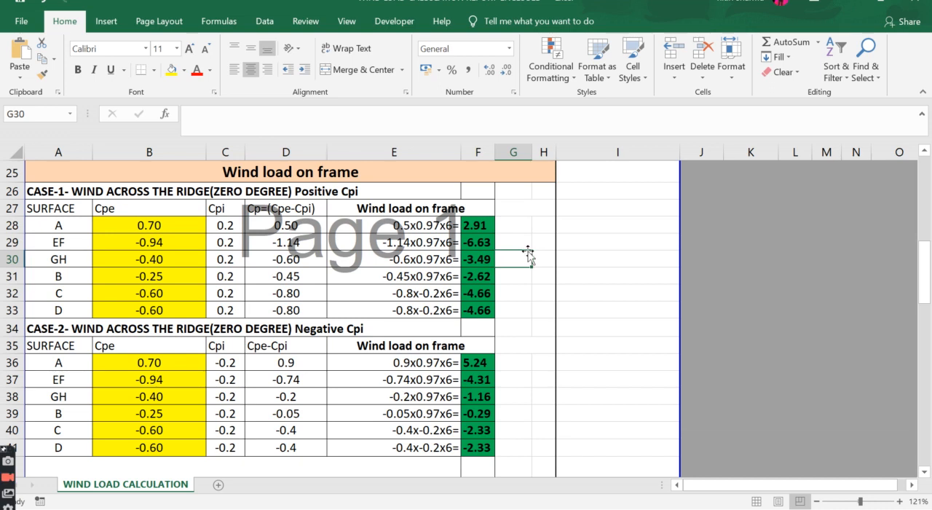
pyautogui.click(522, 239)
pyautogui.click(516, 229)
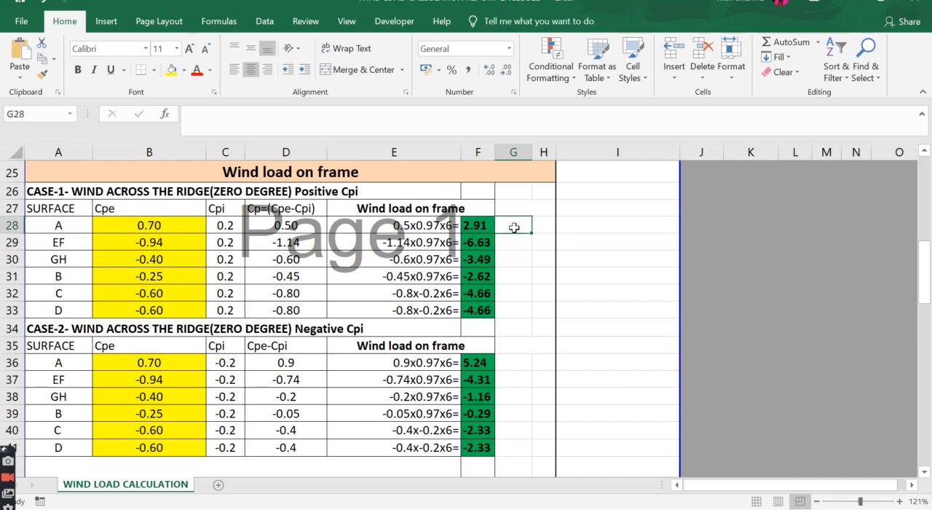
pyautogui.click(510, 275)
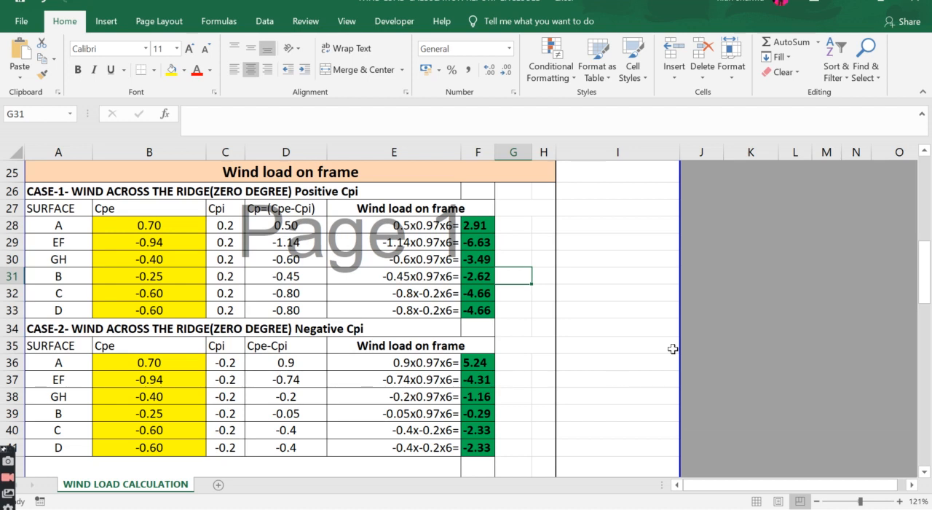
# Step: Return to STAAD.Pro and examine the roof beams between and along the frames in the whole-structure view
pyautogui.click(588, 4)
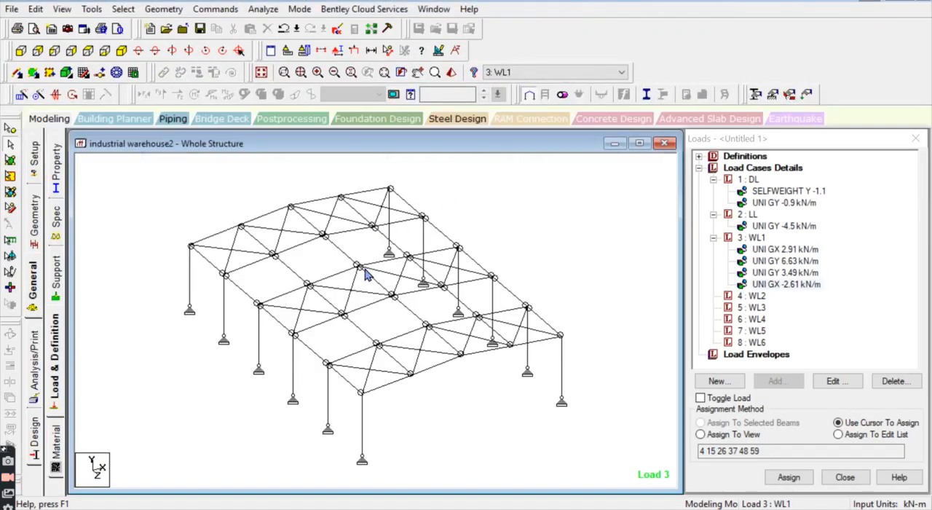
pyautogui.scroll(-1, 408, 247)
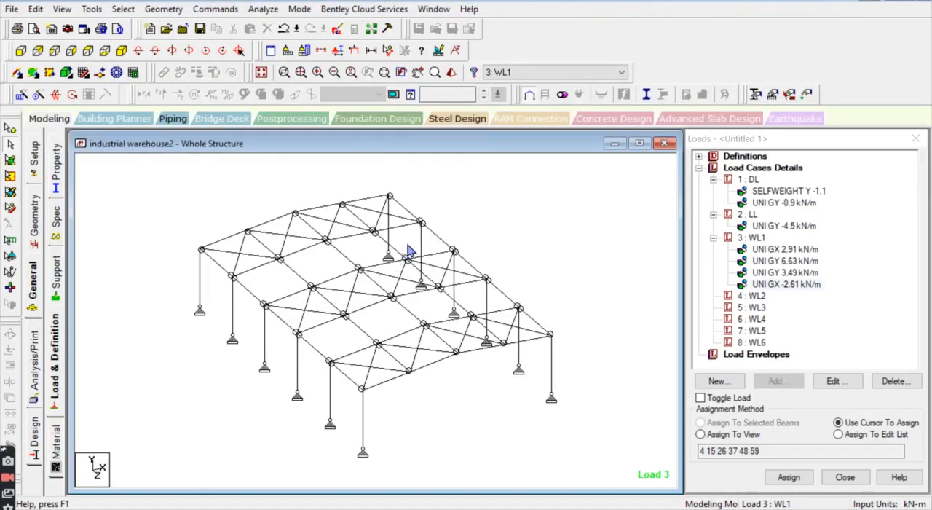
pyautogui.scroll(-1, 312, 265)
pyautogui.click(313, 266)
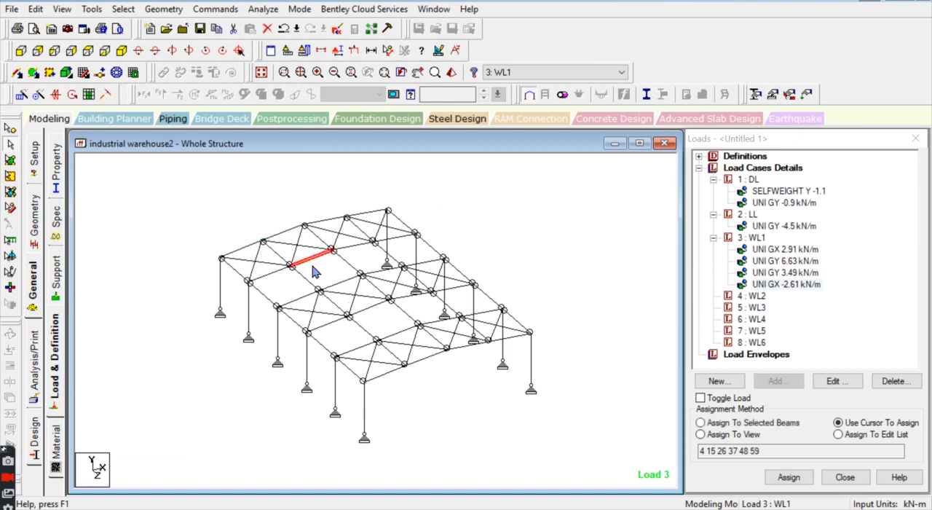
pyautogui.click(314, 266)
pyautogui.click(321, 256)
pyautogui.click(357, 245)
pyautogui.click(353, 266)
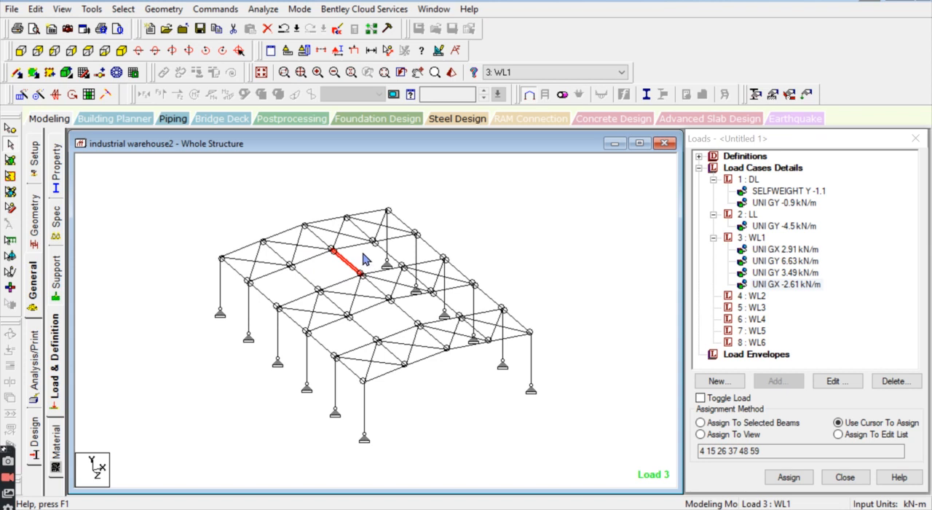
pyautogui.click(362, 248)
pyautogui.click(362, 254)
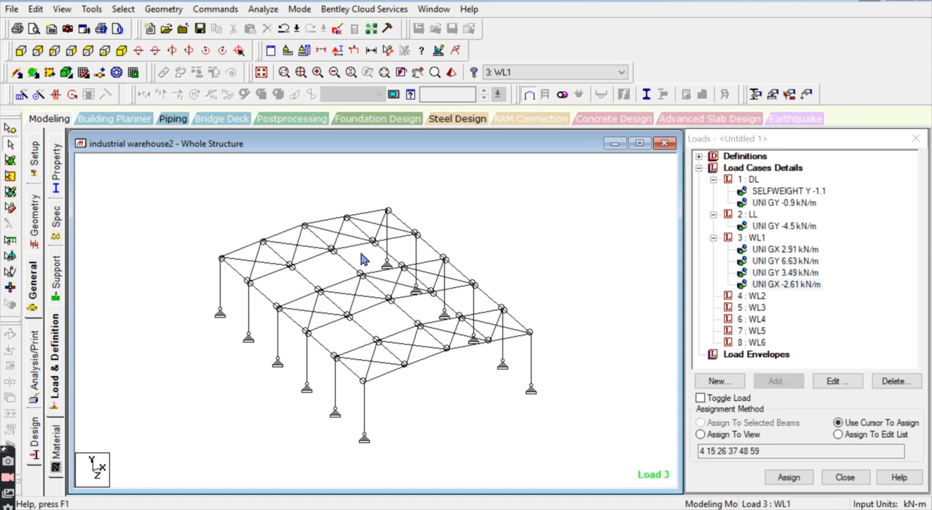
pyautogui.scroll(-2, 324, 248)
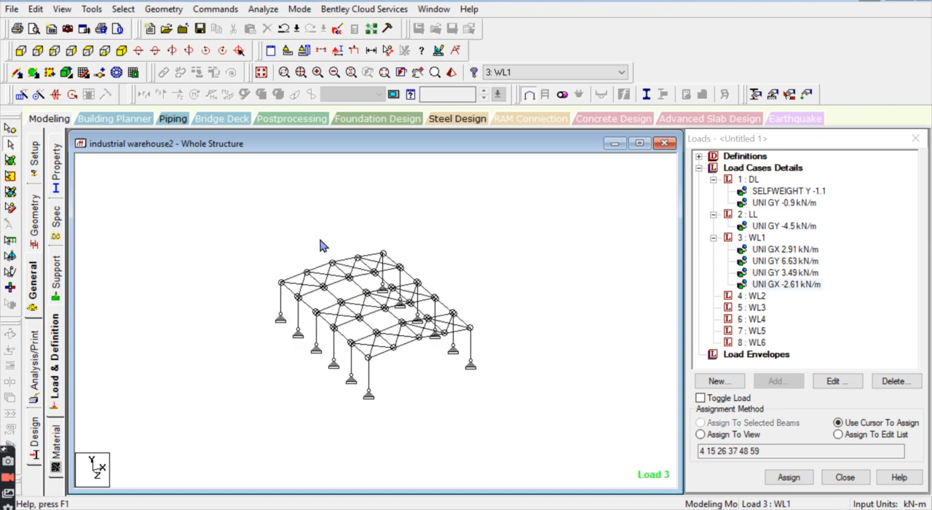
pyautogui.scroll(2, 324, 298)
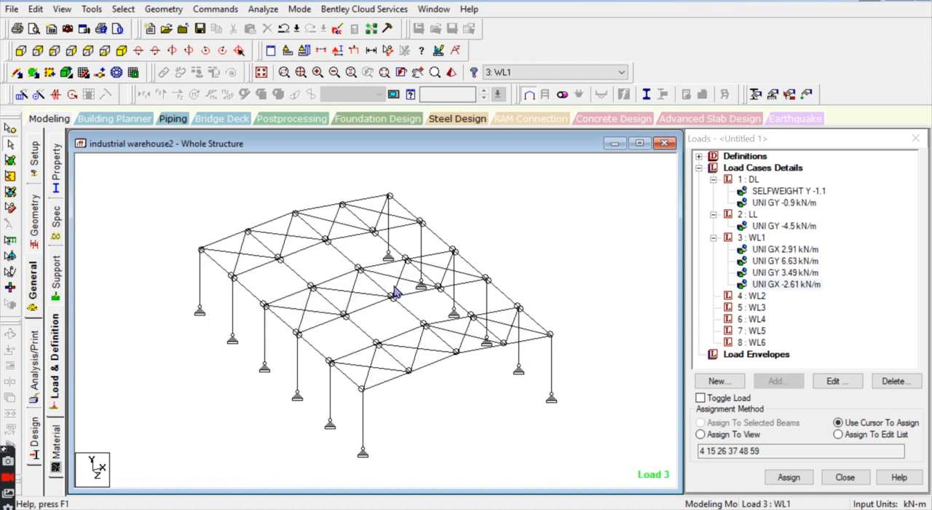
pyautogui.scroll(-2, 451, 222)
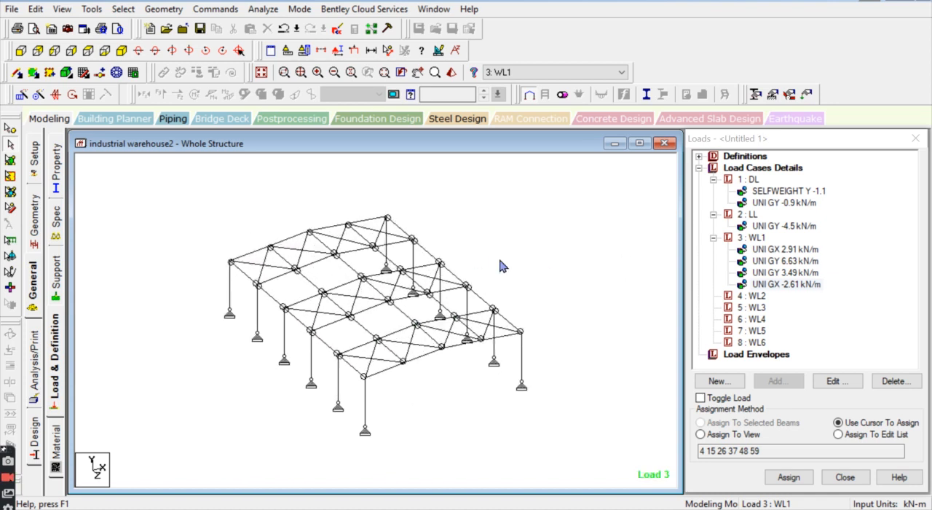